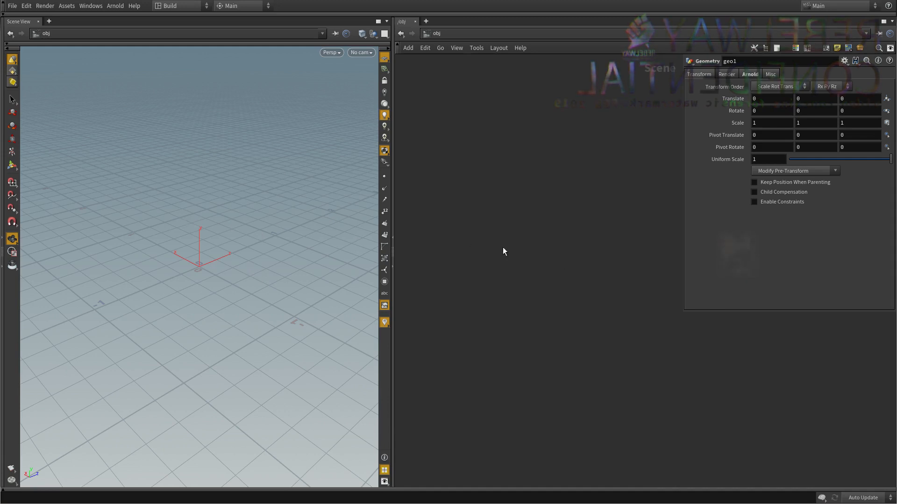
Create a Geometry object and delete the default File node inside it.
key("Tab")
type("ge")
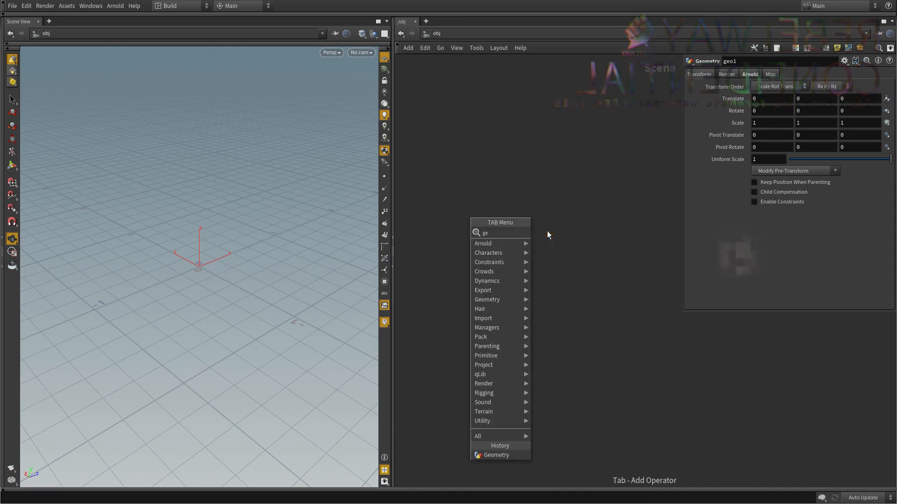
key("Return")
left_click(516, 242)
double_click(514, 242)
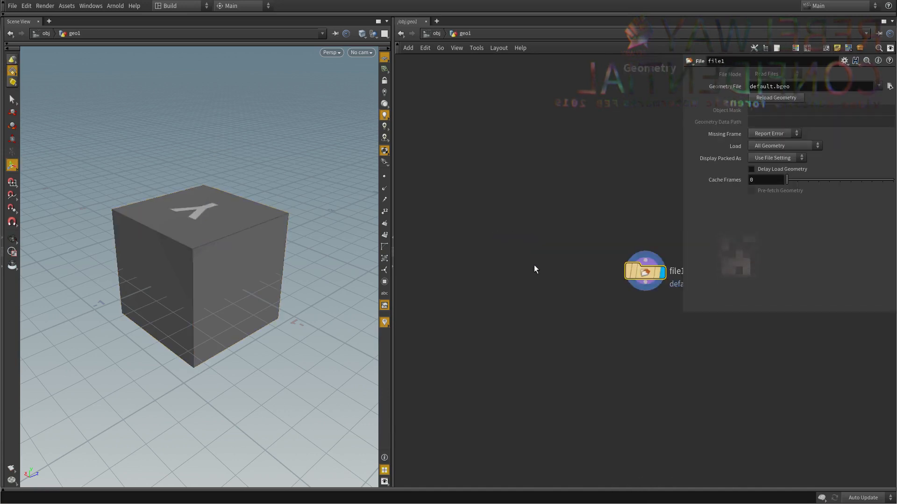
key("Delete")
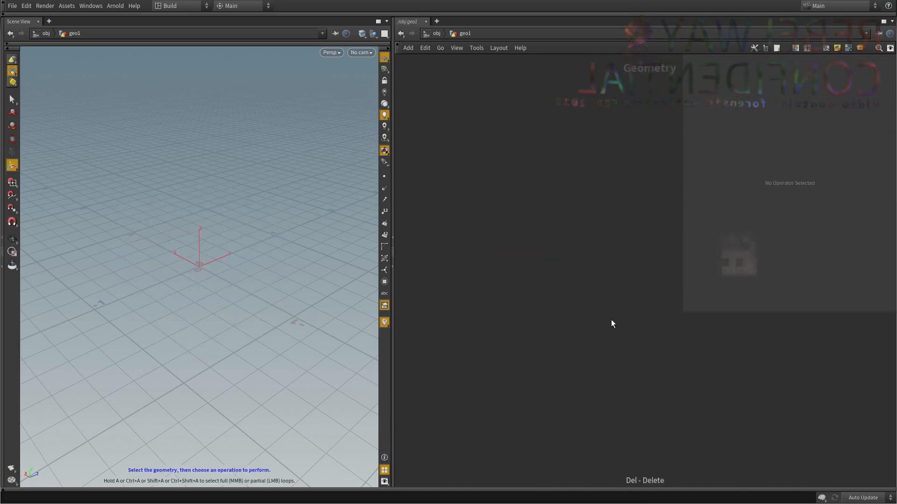
Add a Sphere node to the empty network and set its primitive type to Polygon.
key("Tab")
type("sphere")
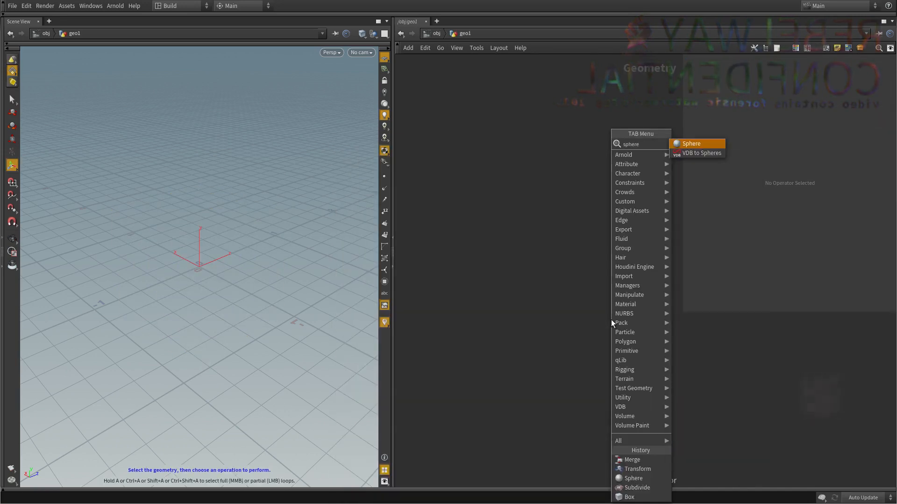
key("Return")
left_click(611, 320)
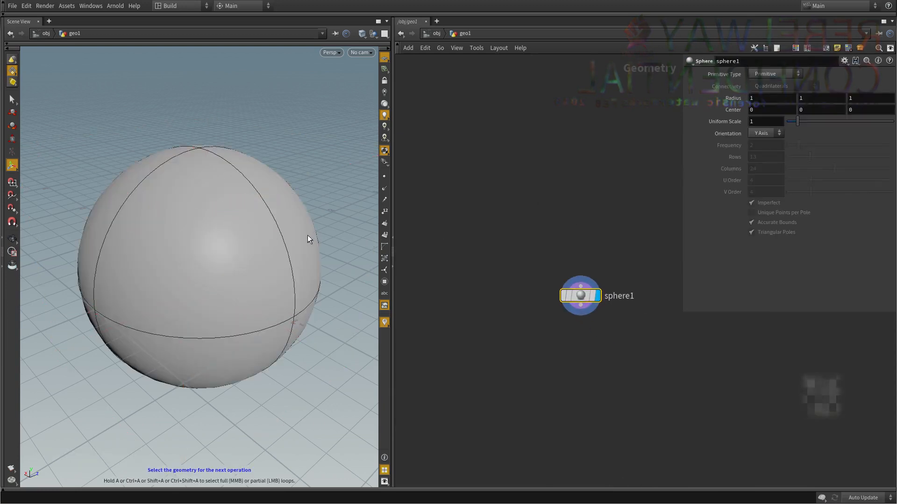
left_click(765, 75)
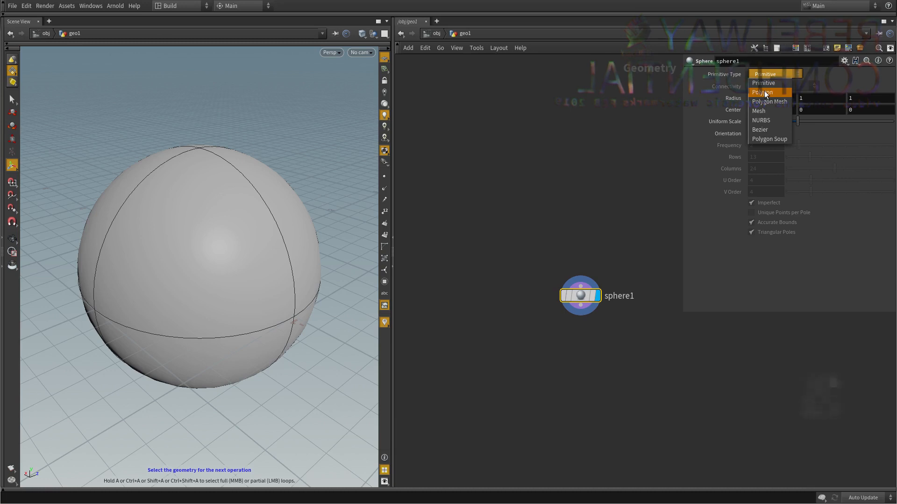
left_click(764, 92)
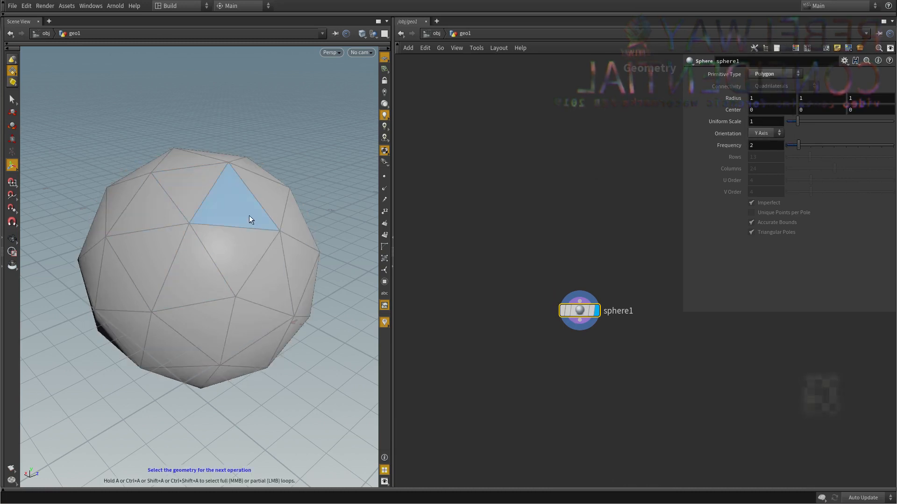
Activate the Select tool and set the selection type to Points to show the sphere's points from several angles.
left_click_drag(248, 215, 246, 250)
key("s")
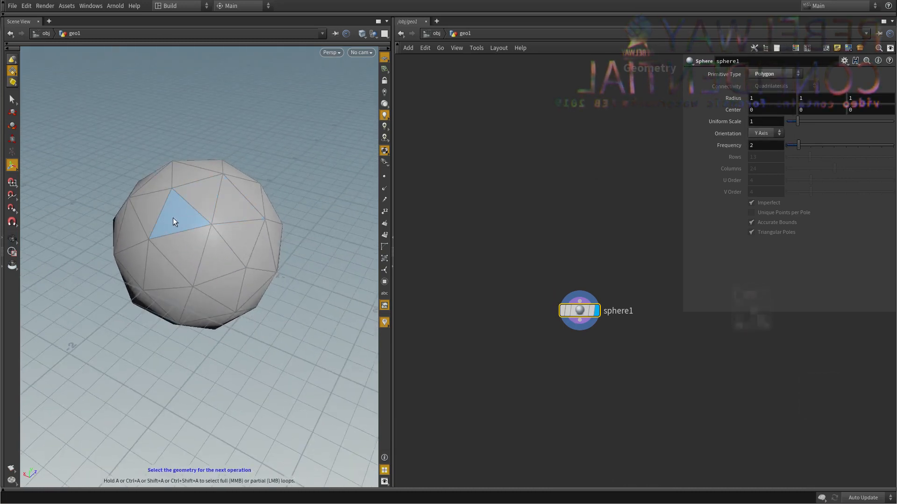
left_click(14, 99)
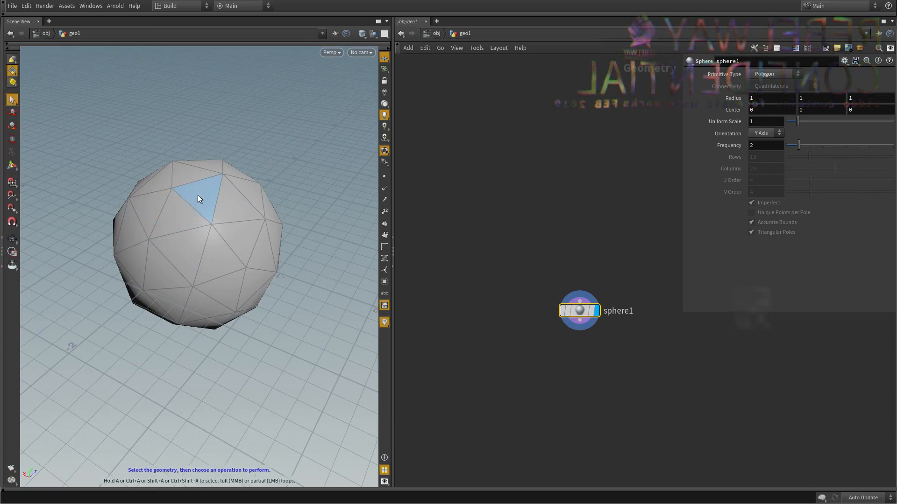
right_click(11, 71)
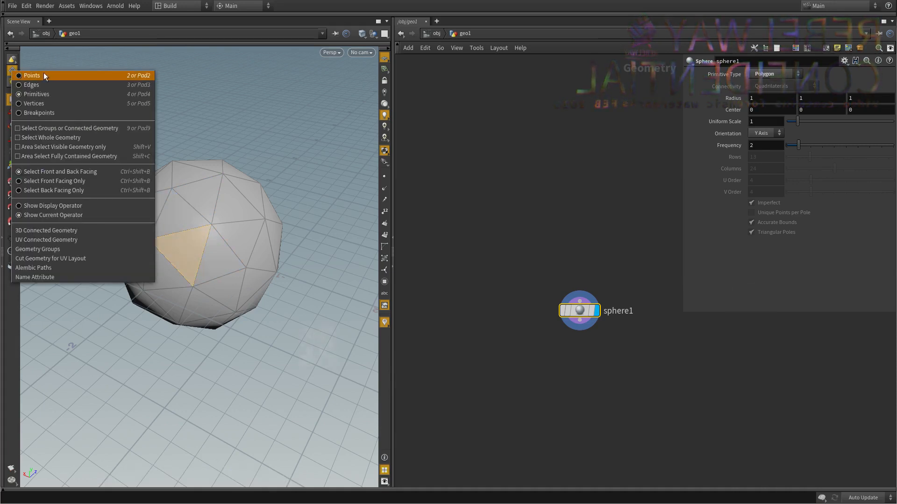
left_click(32, 76)
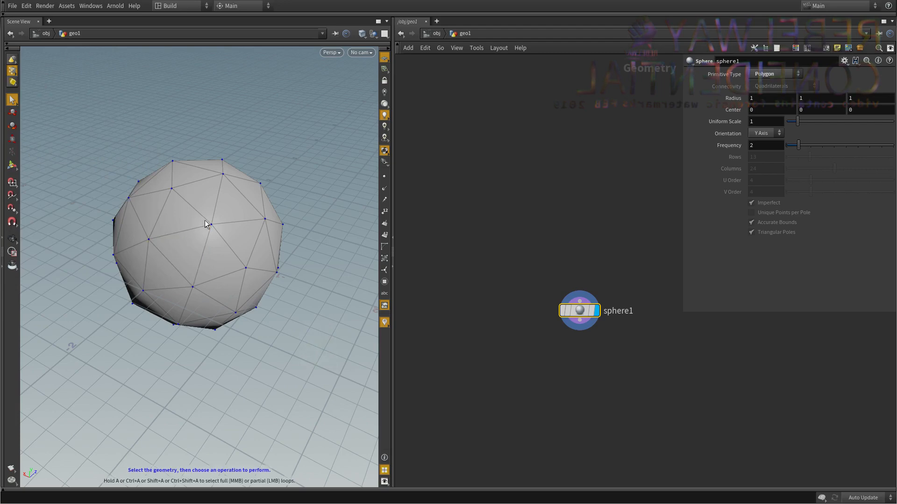
left_click_drag(184, 234, 166, 231, "alt")
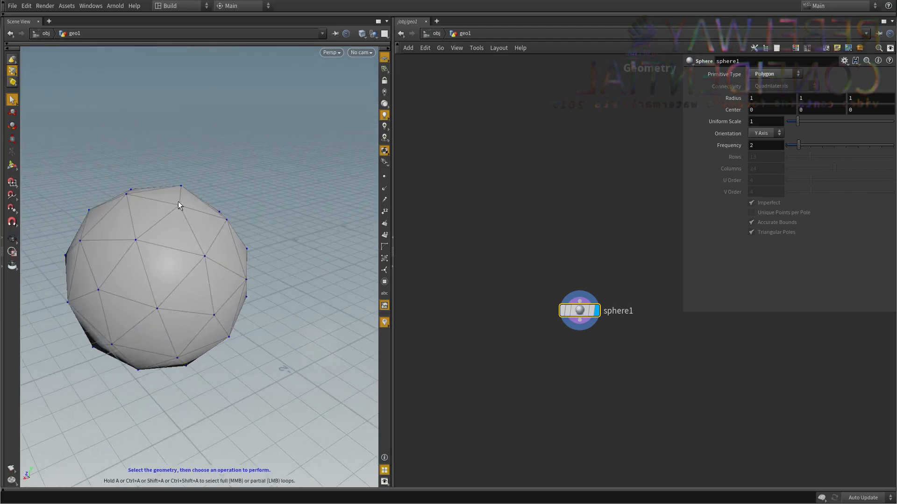
left_click(131, 189)
left_click_drag(131, 190, 137, 241, "alt")
left_click(12, 70)
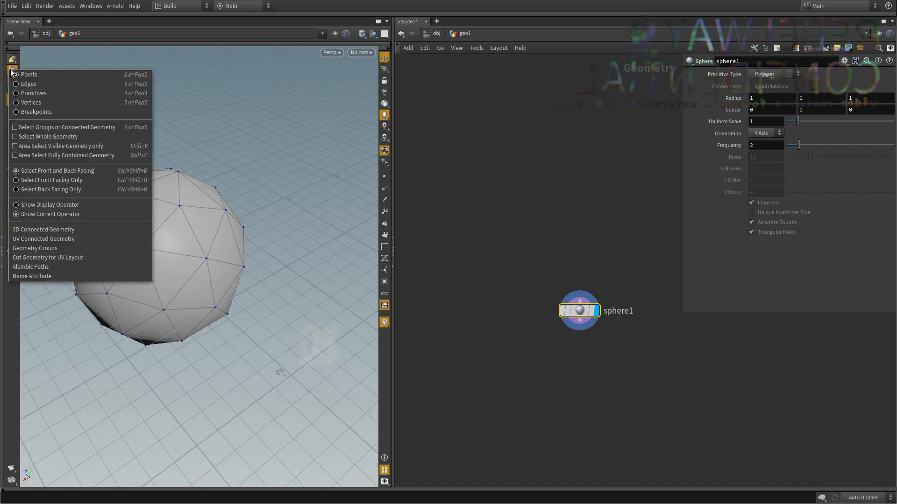
left_click(38, 82)
left_click(158, 227)
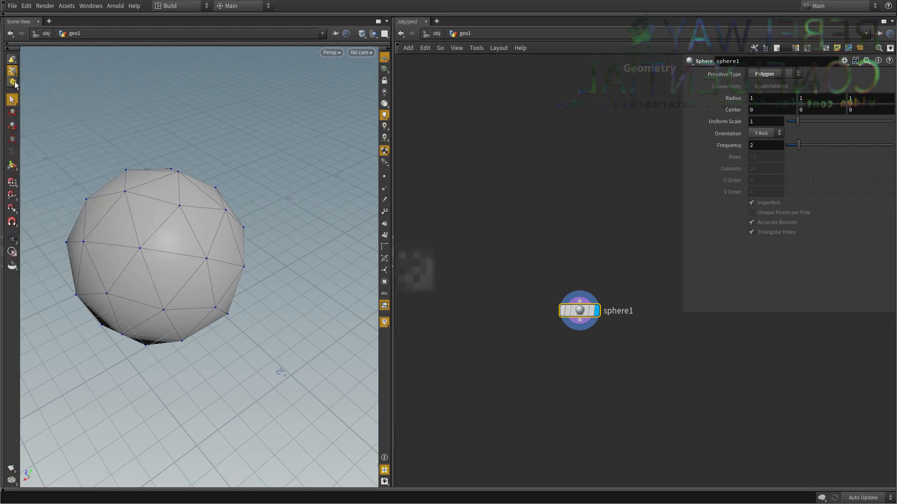
Set the selection type to Primitives and pick individual triangular faces of the sphere one after another.
left_click(11, 74)
left_click(26, 93)
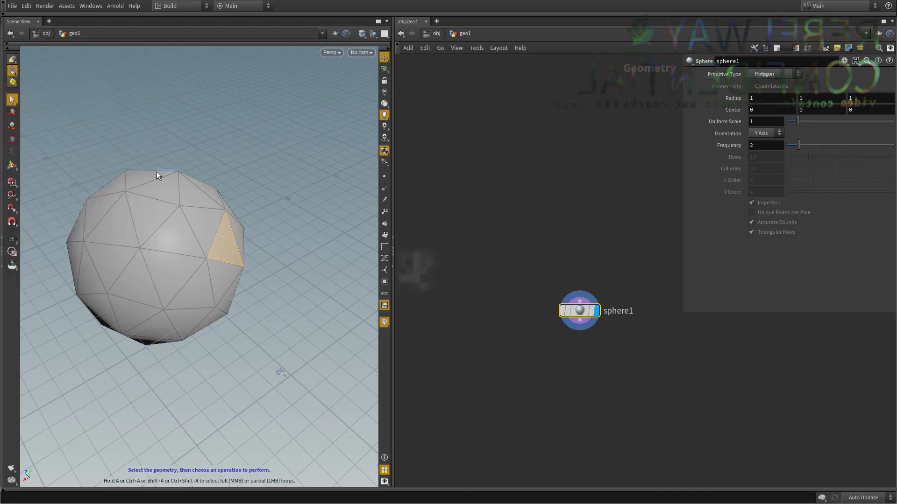
left_click(160, 180)
left_click(153, 222)
left_click(179, 234)
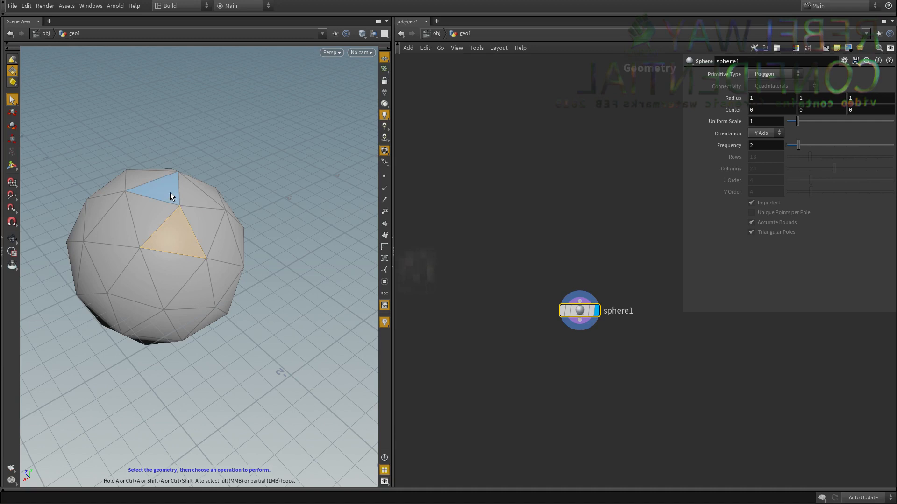
left_click(209, 228)
left_click(187, 245)
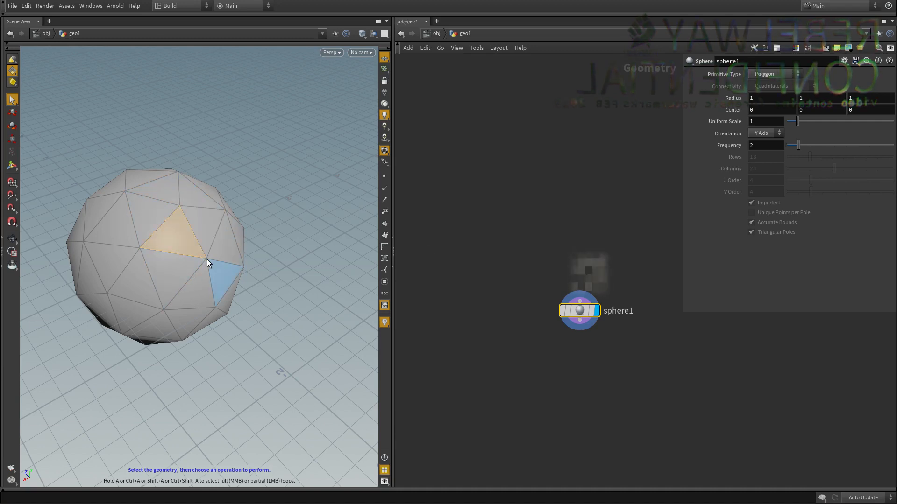
left_click(220, 251)
left_click(216, 225)
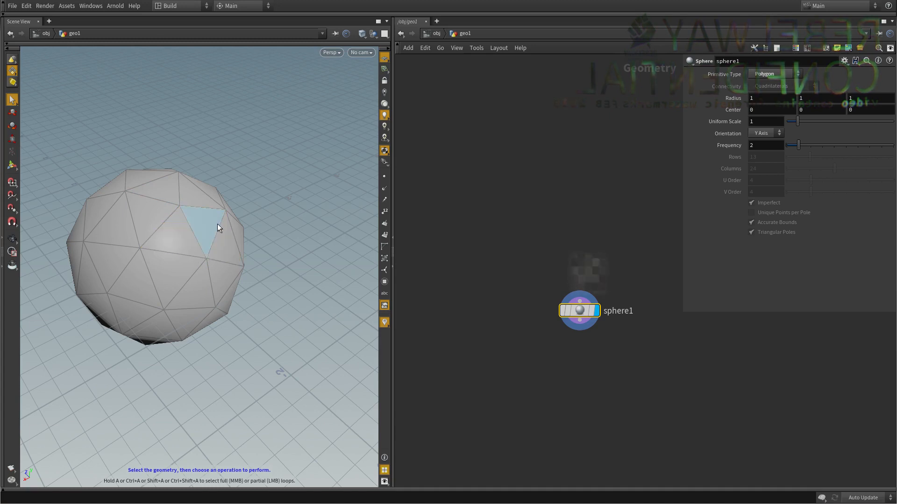
Switch the selection type back to Points and box-select the points on the sphere's upper-left side.
left_click_drag(190, 256, 195, 226, "alt")
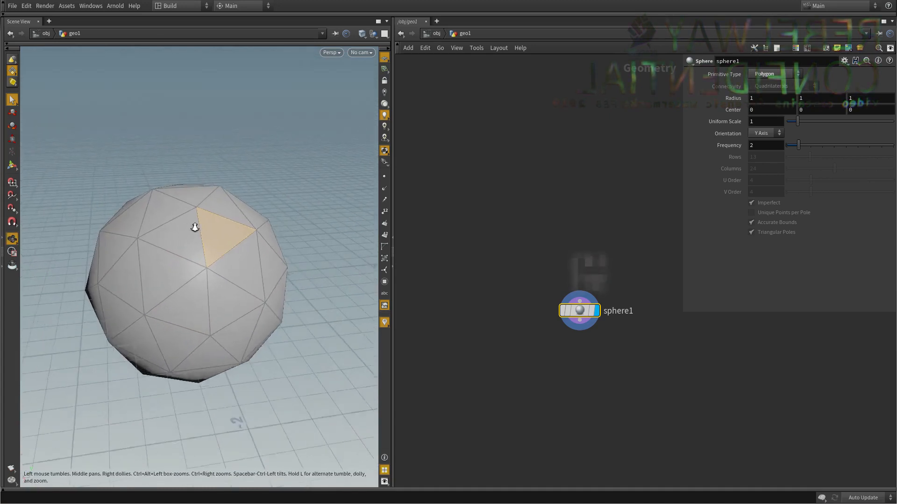
scroll(194, 226, "up", 2)
right_click(15, 71)
left_click(29, 75)
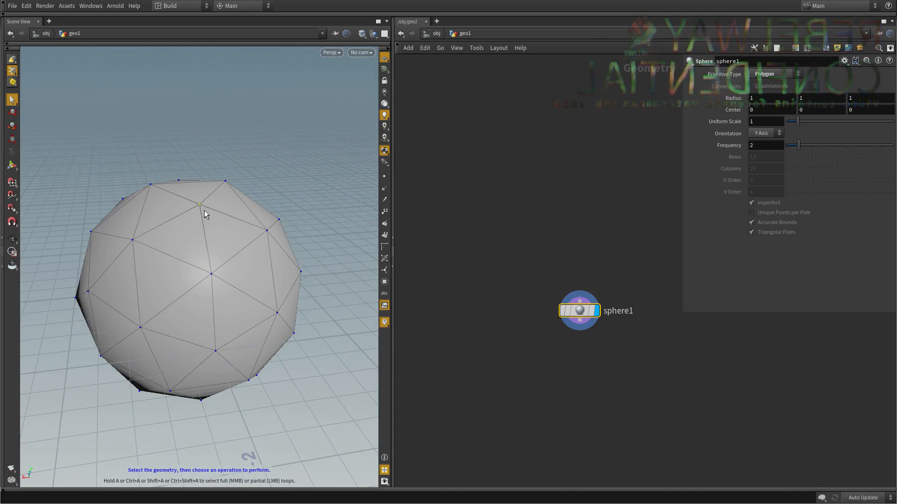
left_click_drag(269, 204, 154, 152, "alt")
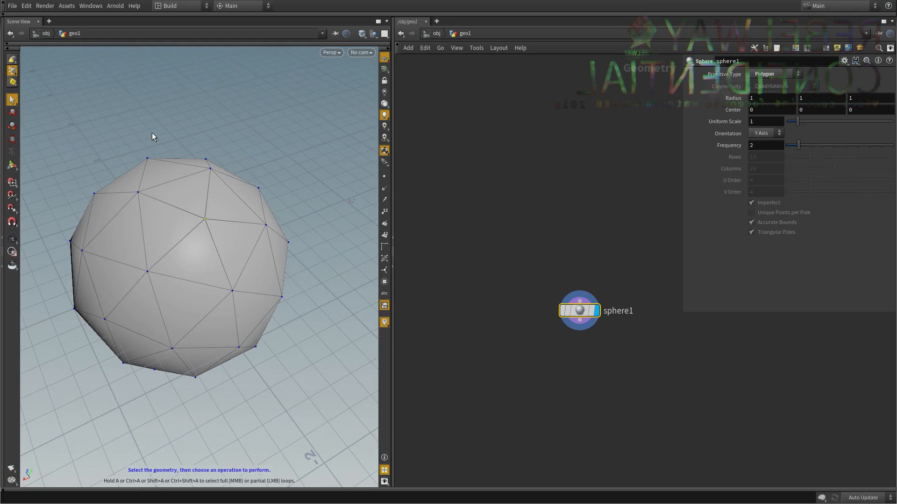
left_click(12, 59)
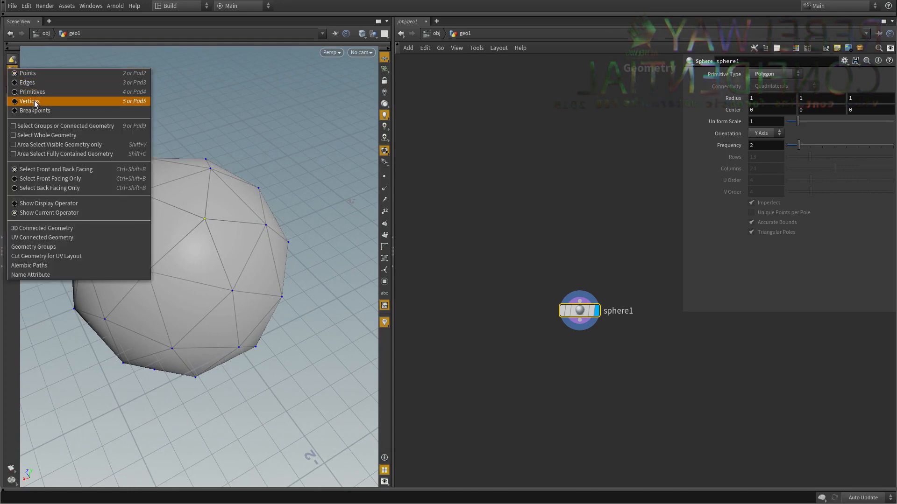
left_click(224, 103)
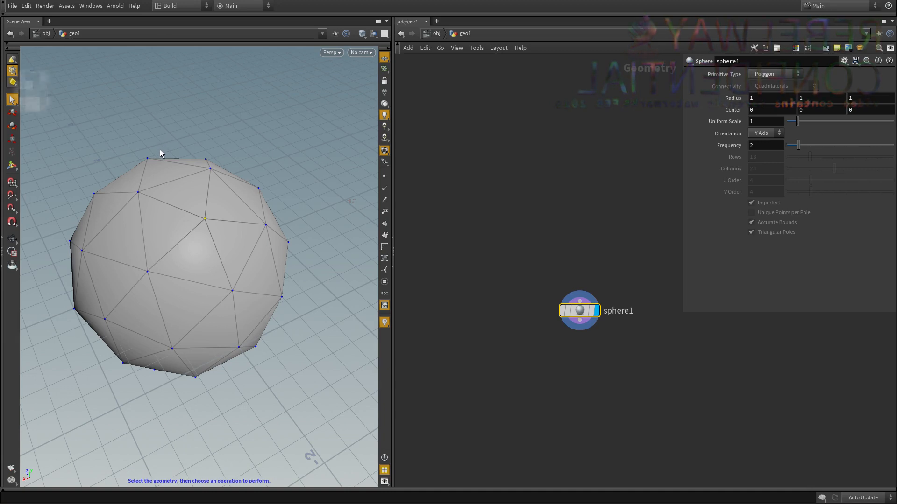
left_click_drag(172, 137, 56, 299)
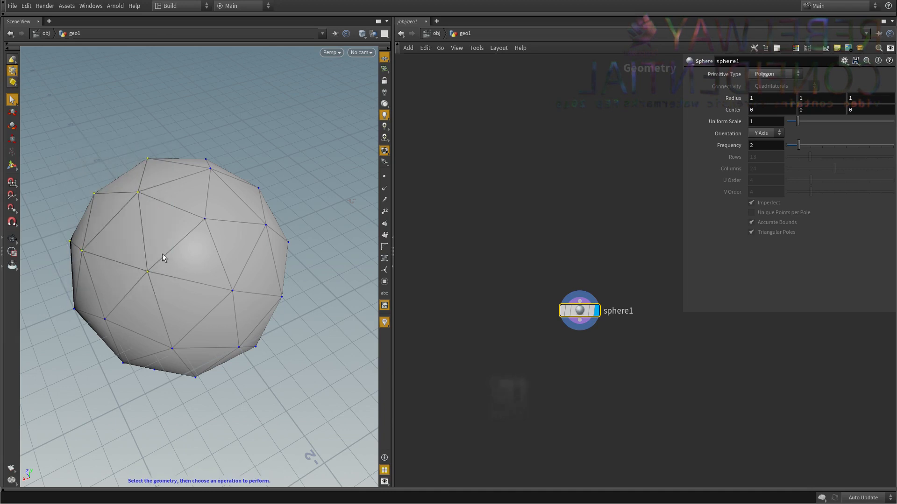
Switch to primitive selection, box-select the faces on the sphere's right side, and reduce the selection to one upper face.
right_click(12, 70)
left_click(28, 90)
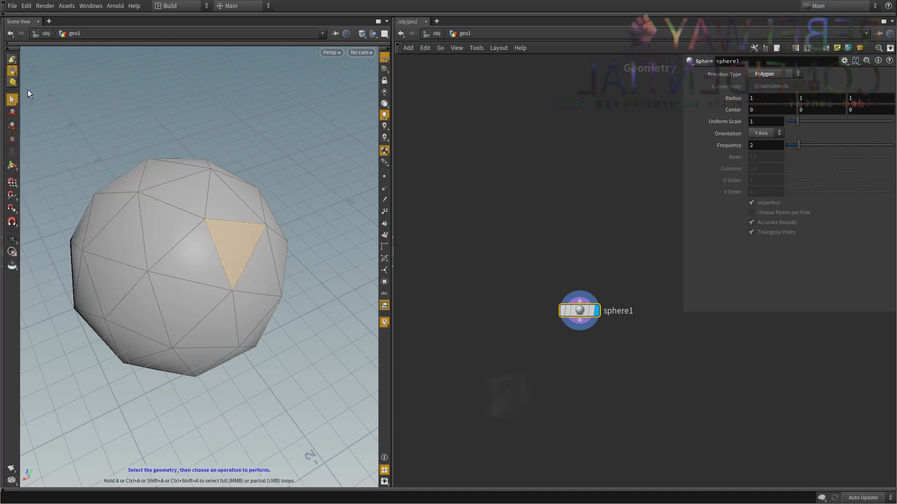
left_click_drag(299, 143, 217, 370)
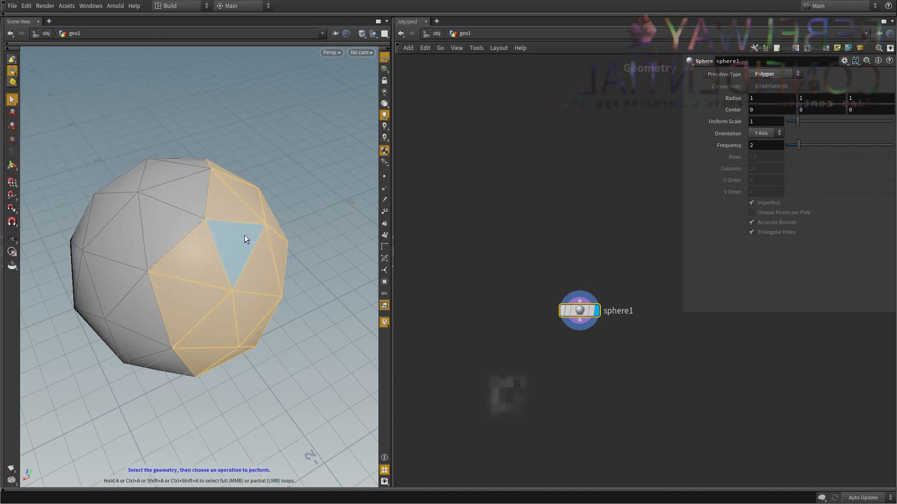
left_click(243, 211)
Examine the sphere node's info for its point, primitive, vertex and polygon counts.
middle_click_drag(642, 354, 605, 291)
left_click(574, 275)
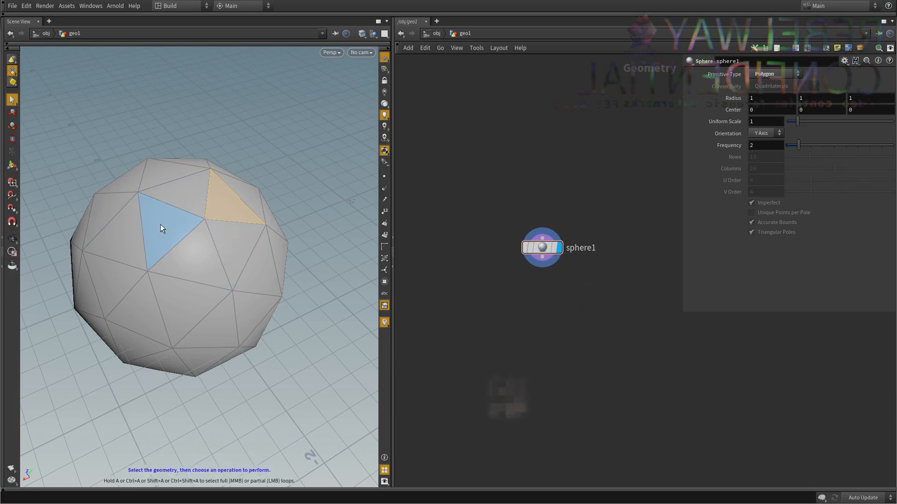
middle_click(542, 252)
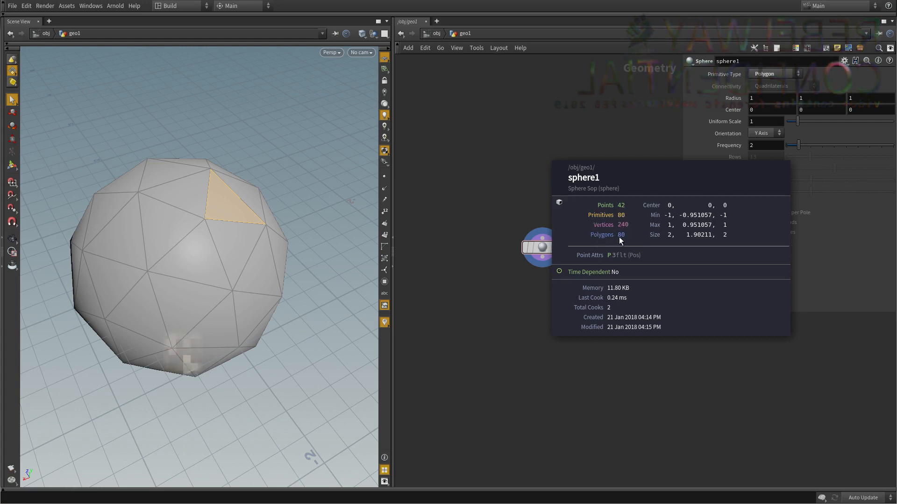
middle_click(532, 300)
middle_click_drag(533, 300, 459, 332)
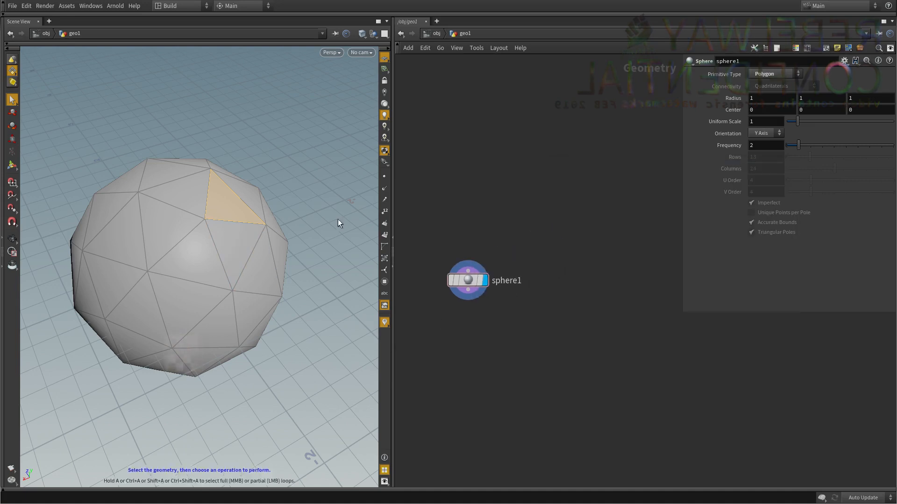
middle_click(470, 280)
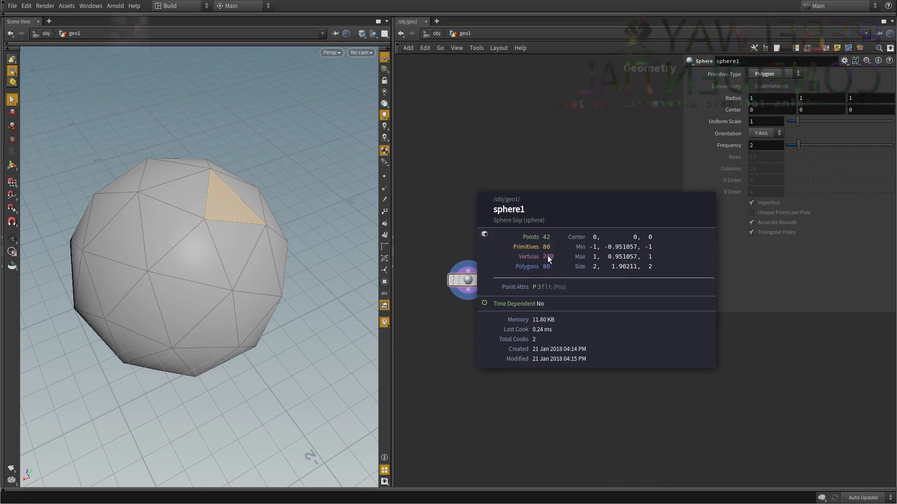
key("h")
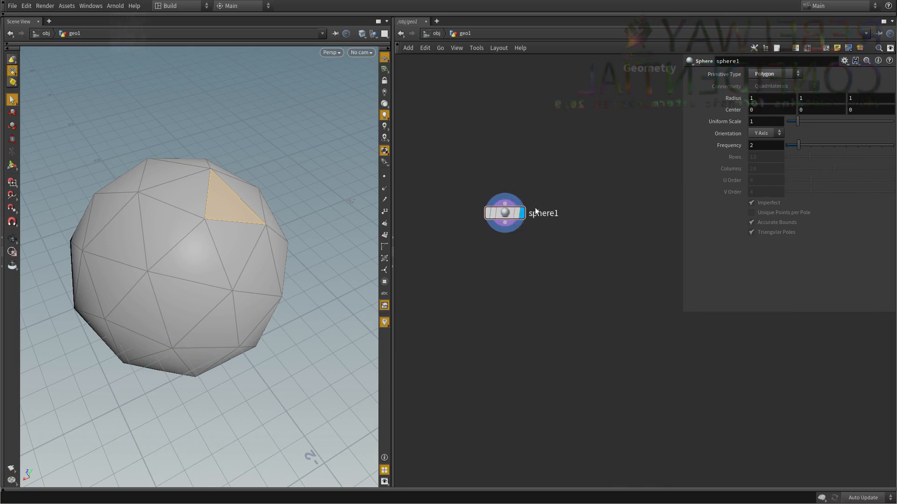
Turn on point display in the viewport and leave the face selection for the View tool.
middle_click_drag(561, 261, 558, 278)
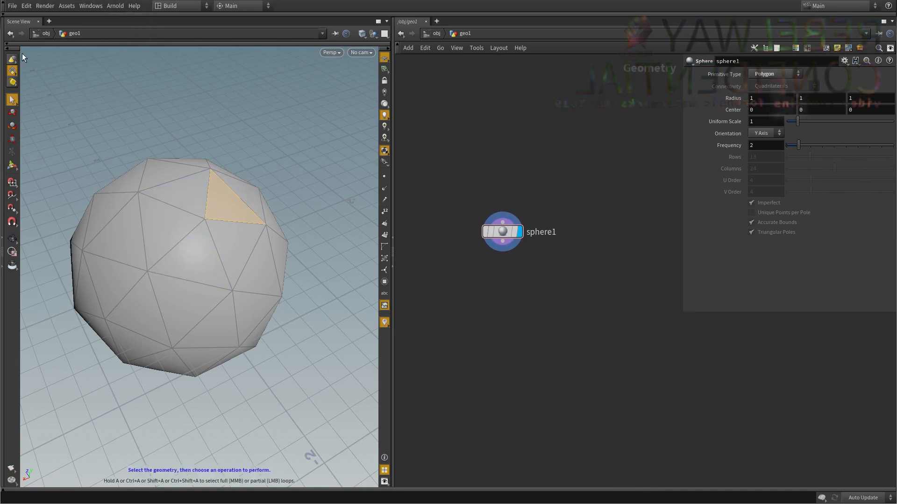
left_click(384, 178)
left_click_drag(224, 259, 246, 195, "alt")
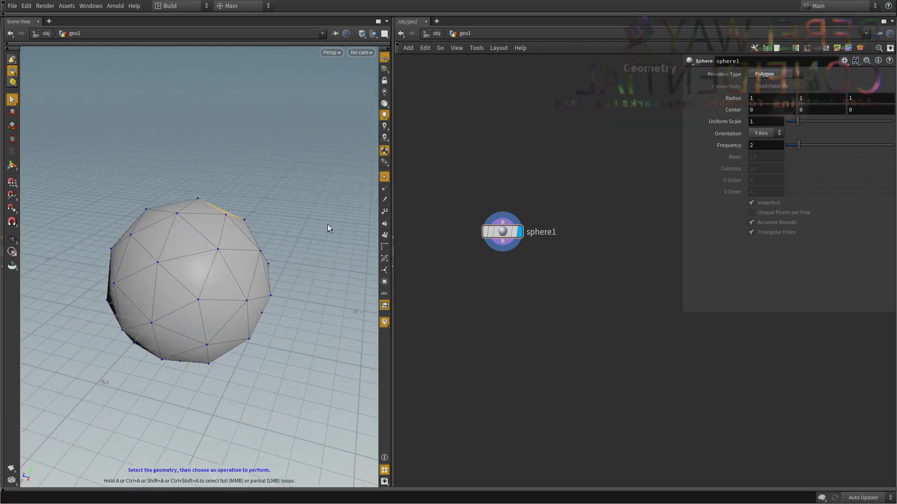
key("Escape")
Create an Add node below the sphere node and wire the sphere's output into its first input.
middle_click_drag(543, 265, 538, 231)
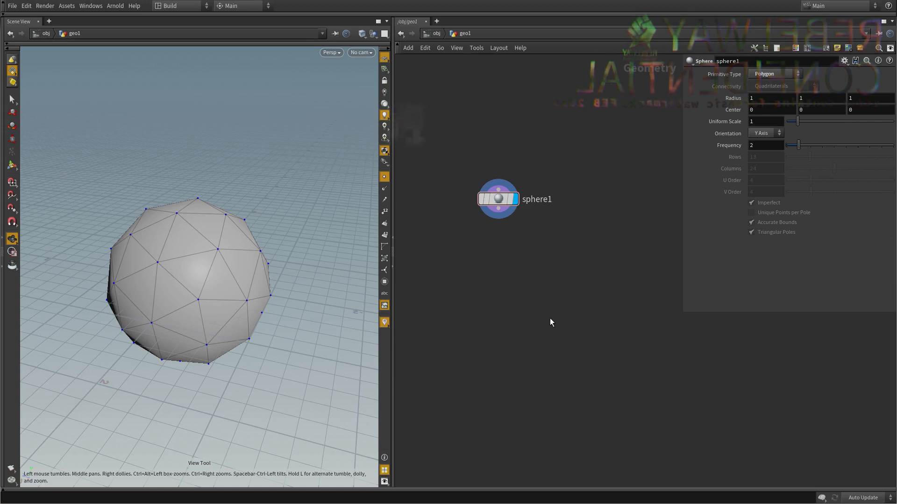
key("Tab")
type("add")
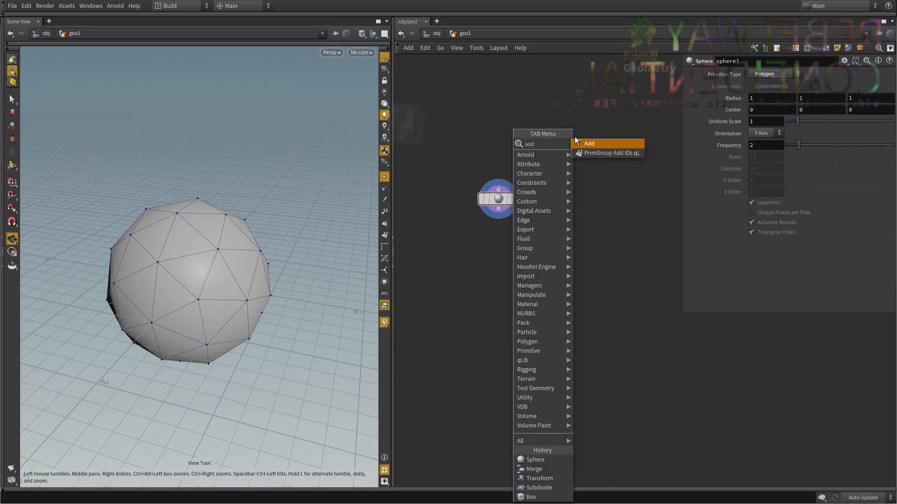
left_click(582, 144)
left_click(498, 280)
left_click(499, 208)
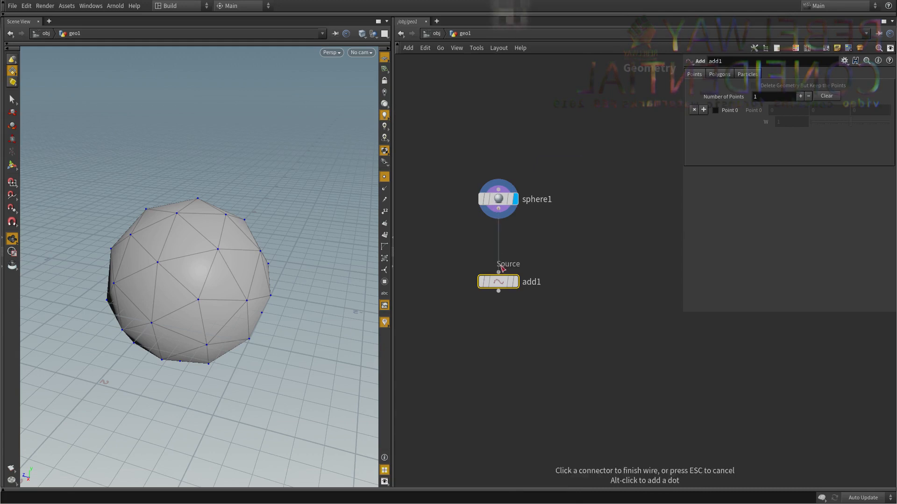
left_click(499, 272)
left_click_drag(468, 321, 470, 317)
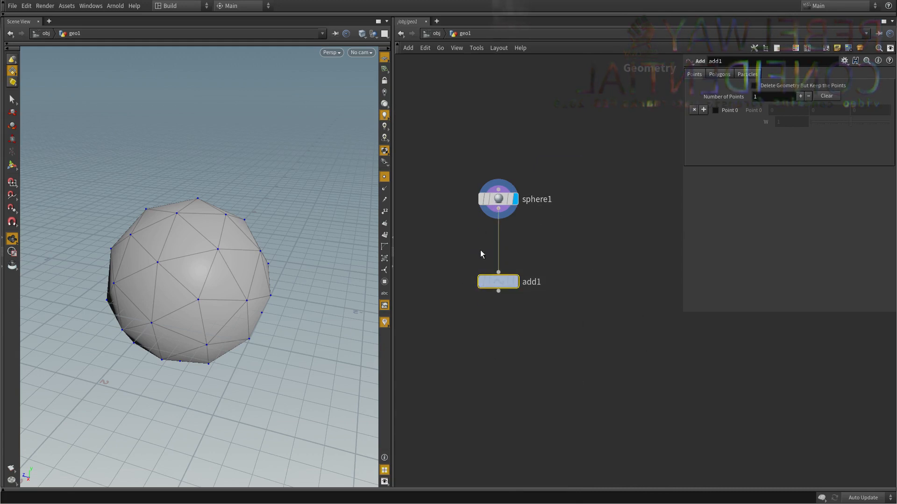
Display the Add node and enable Delete Geometry But Keep the Points on it.
middle_click_drag(634, 249, 629, 230)
left_click(510, 262)
middle_click_drag(493, 346, 497, 371)
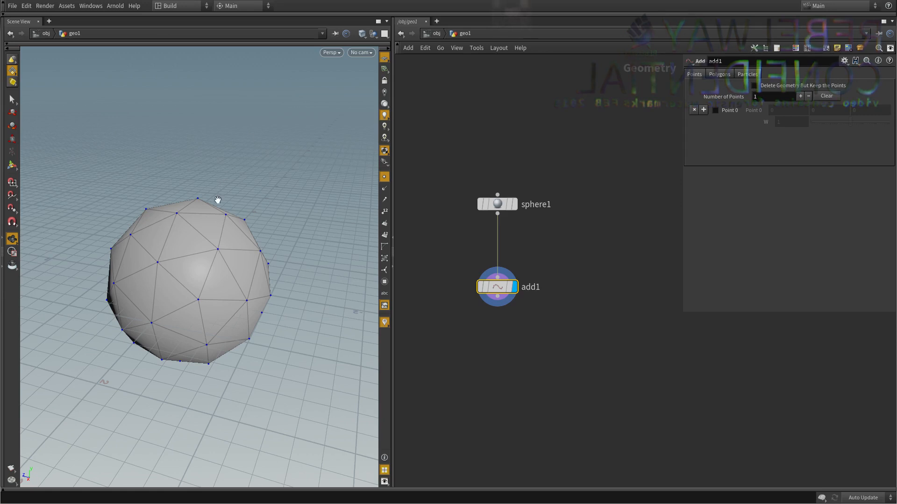
left_click(793, 88)
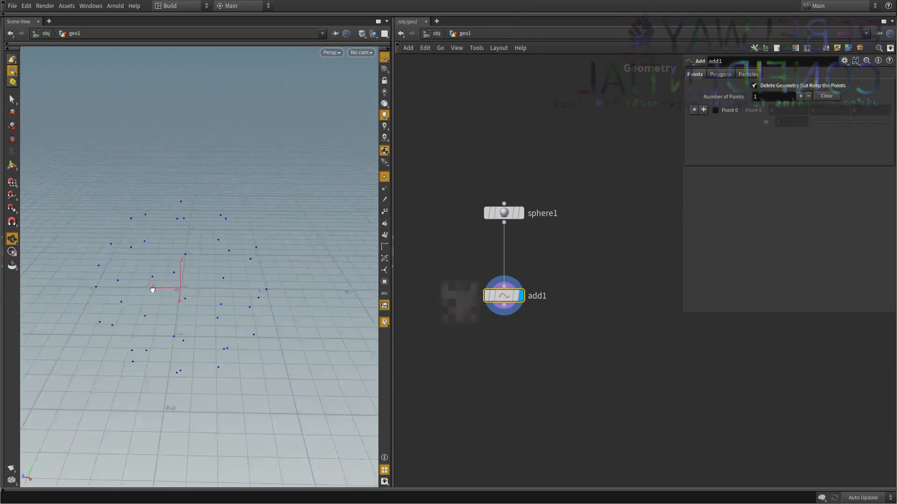
left_click_drag(153, 289, 248, 276)
left_click_drag(198, 248, 246, 266)
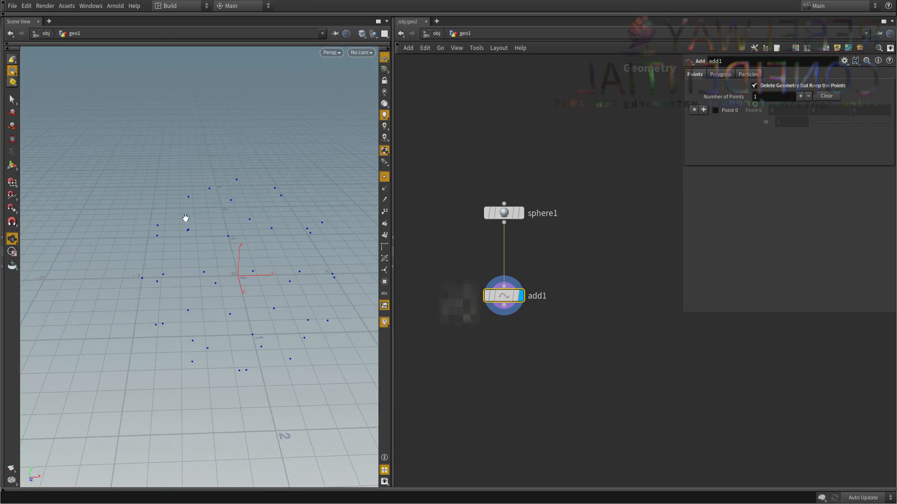
left_click_drag(186, 218, 181, 265)
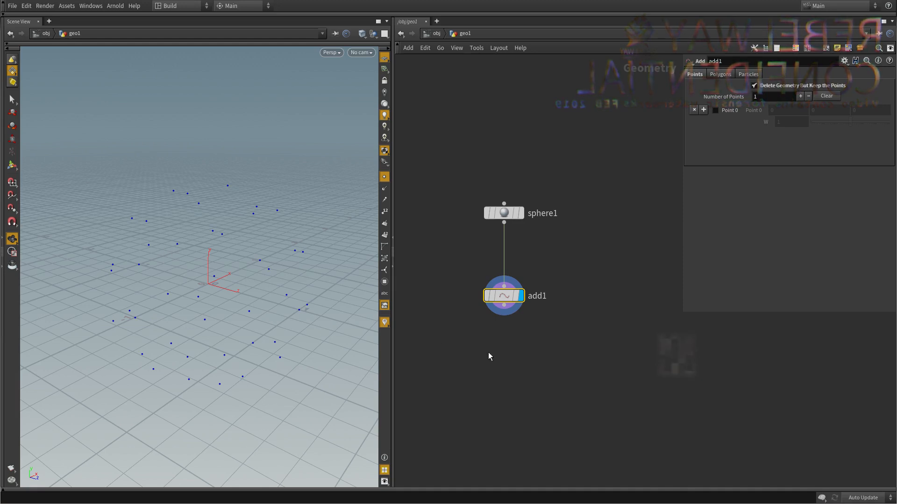
Add a Point Jitter node after the Add node, connect it to the Add node's output and display it.
middle_click_drag(488, 353, 490, 332)
middle_click_drag(269, 283, 264, 256)
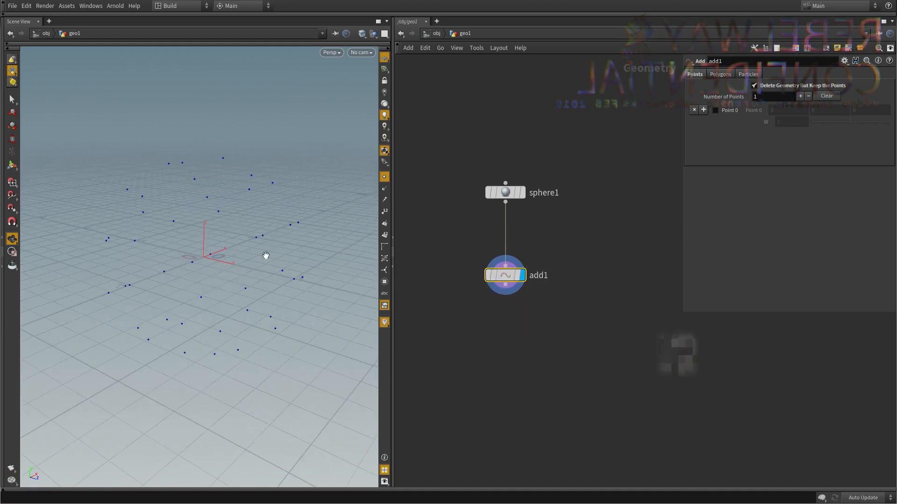
middle_click_drag(549, 327, 542, 306)
left_click(488, 317)
key("Tab")
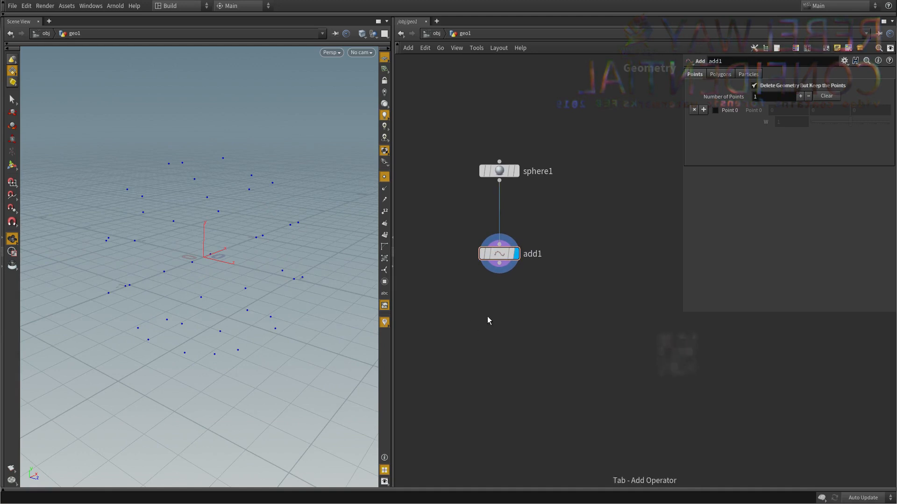
key("Return")
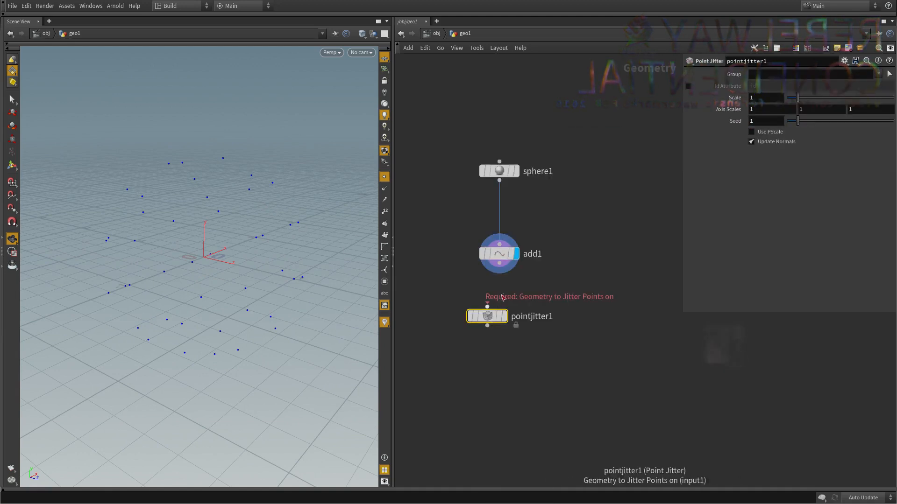
left_click_drag(487, 306, 499, 263)
left_click(505, 316)
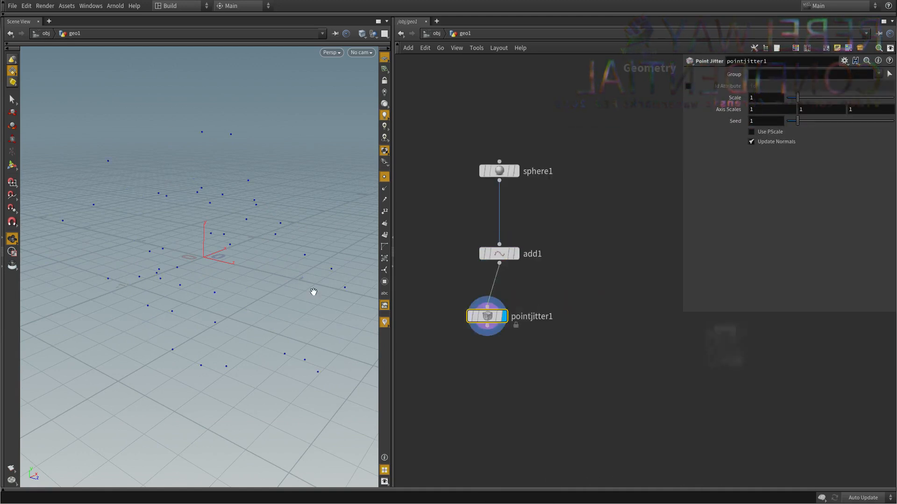
Adjust the Point Jitter's seed to 0.83 and vary its scale, and set the sphere's frequency to 10.
mouse_move(797, 121)
left_mouse_down()
mouse_move(799, 102)
mouse_move(788, 106)
left_mouse_up()
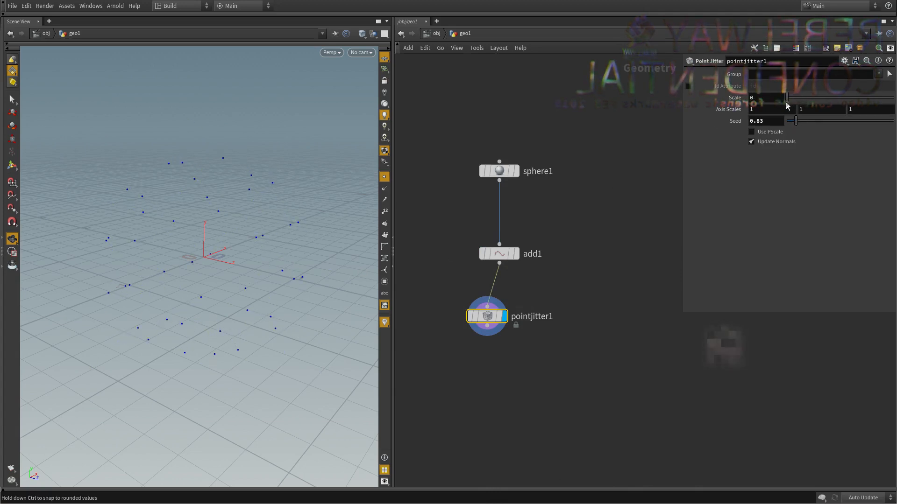
left_click_drag(592, 129, 473, 195)
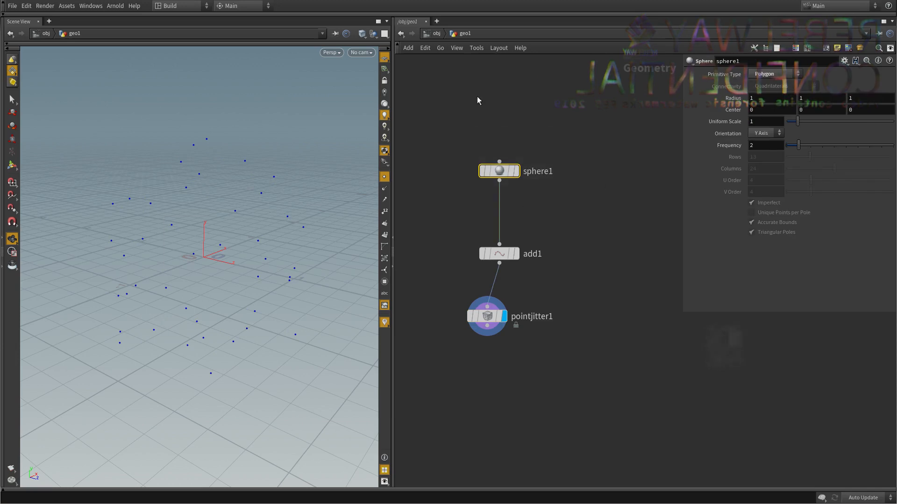
left_click_drag(798, 145, 892, 150)
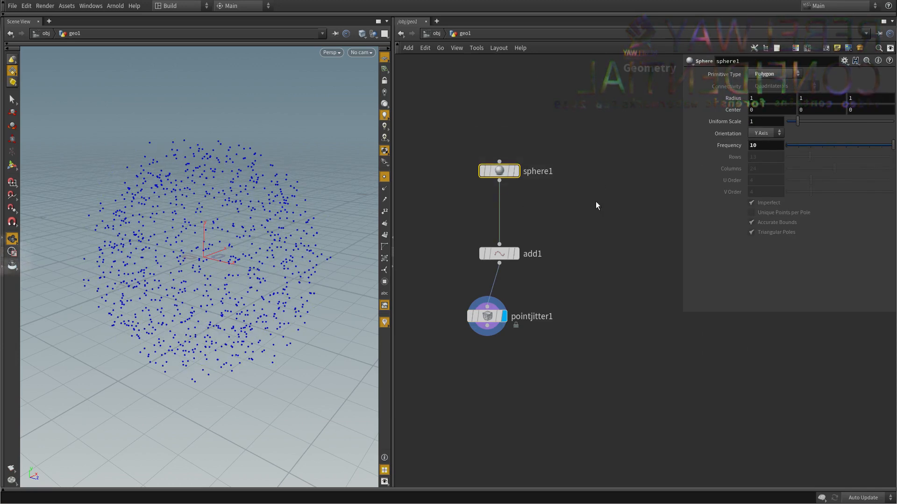
Display the sphere node and the Add node in turn to compare the polygon mesh with its bare points.
left_click_drag(556, 207, 398, 153)
key("r")
middle_click_drag(524, 211, 525, 226)
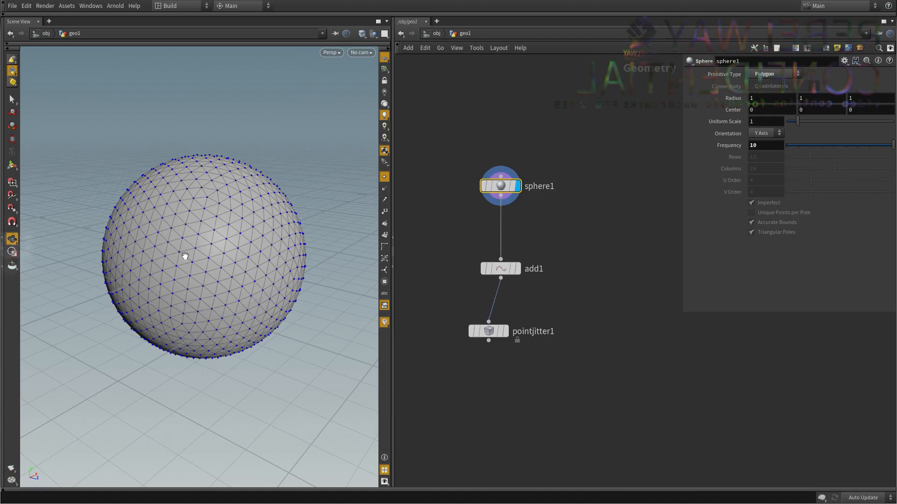
left_click_drag(185, 256, 248, 239)
right_click_drag(164, 221, 180, 213)
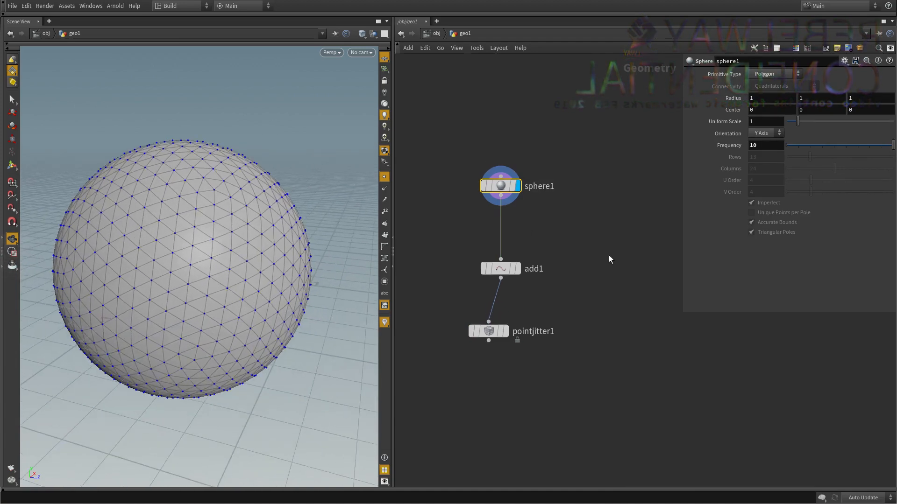
left_click(517, 269)
middle_click_drag(581, 297, 570, 268)
left_click_drag(131, 214, 147, 238)
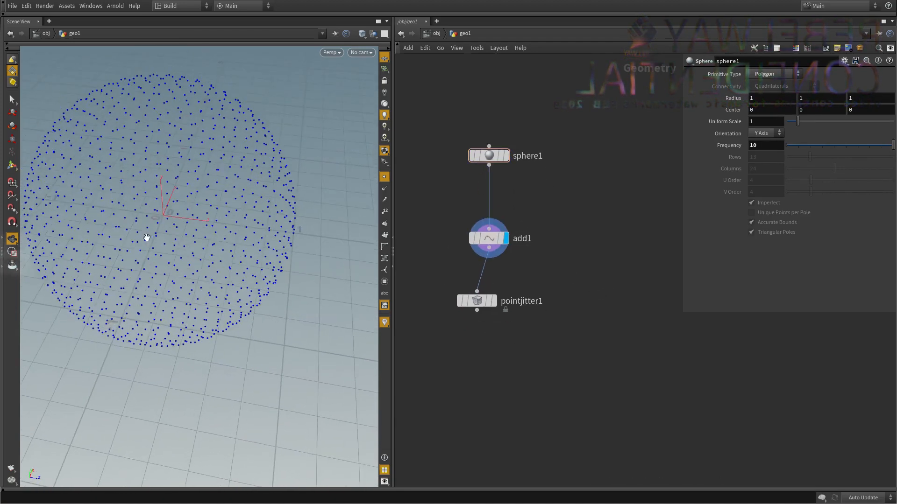
Display the Point Jitter node and align it vertically beneath the Add node.
left_click(494, 301)
left_click_drag(480, 299, 492, 309)
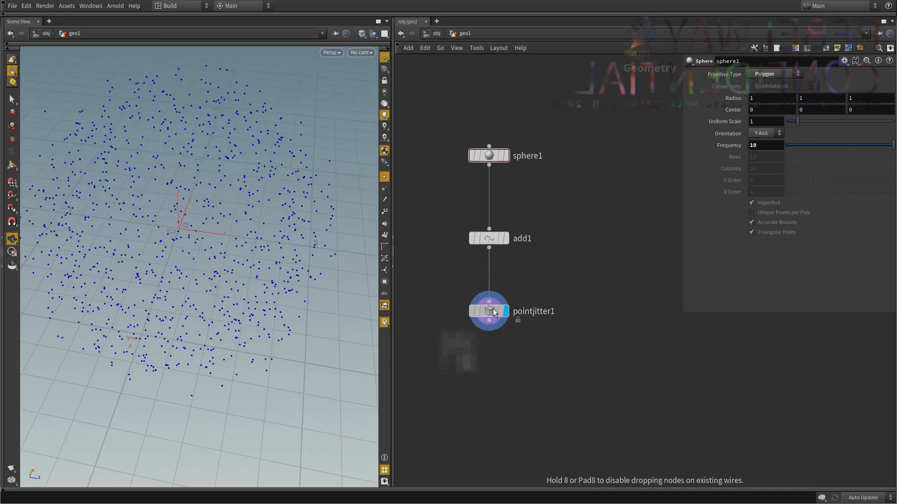
scroll(562, 280, "down", 2)
middle_click_drag(561, 279, 541, 297)
scroll(550, 244, "up", 1)
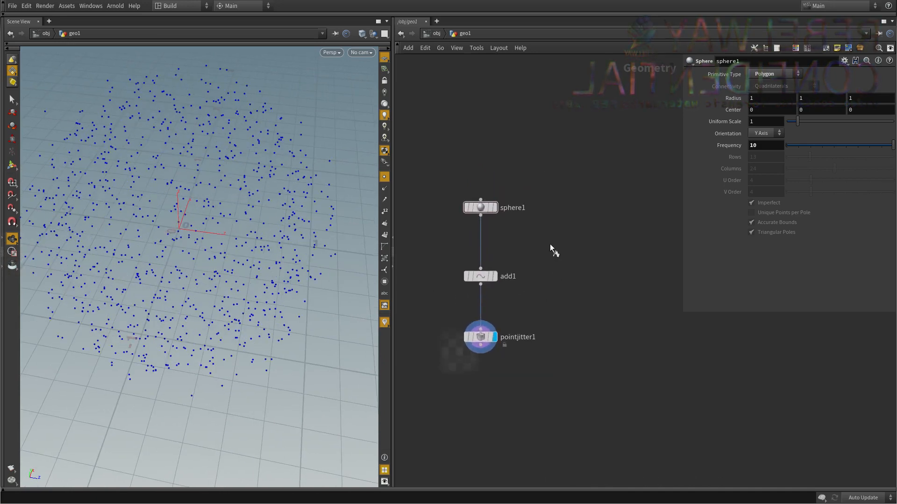
Set the display flag back to the sphere node to show its full mesh for face selection.
left_click(494, 207)
middle_click_drag(528, 224, 507, 259)
left_click_drag(525, 214, 447, 264)
left_click_drag(198, 180, 241, 242)
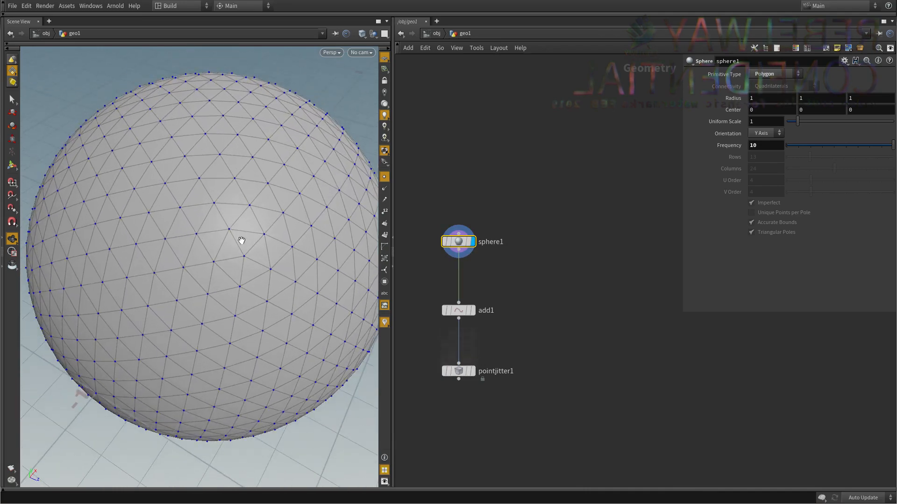
Select a strip of four adjoining triangular faces near the middle of the visible sphere surface.
key("s")
left_click(212, 237)
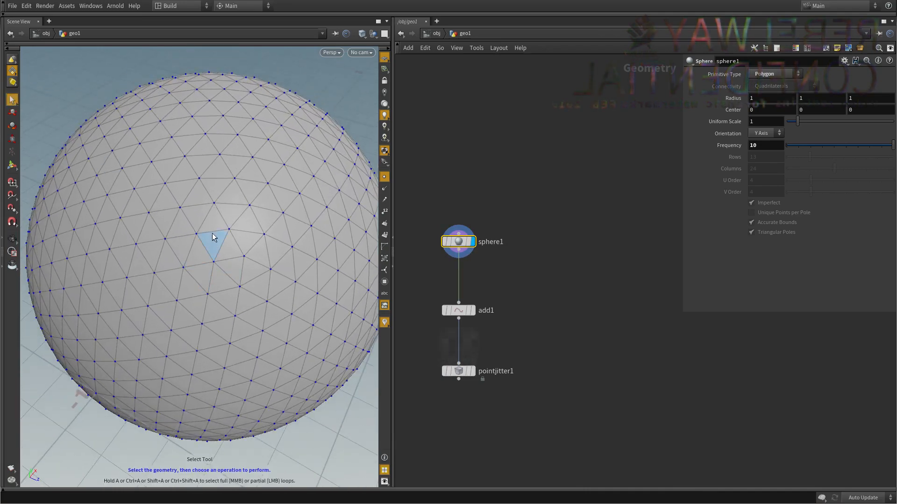
left_click(213, 229)
left_click(214, 242, "shift")
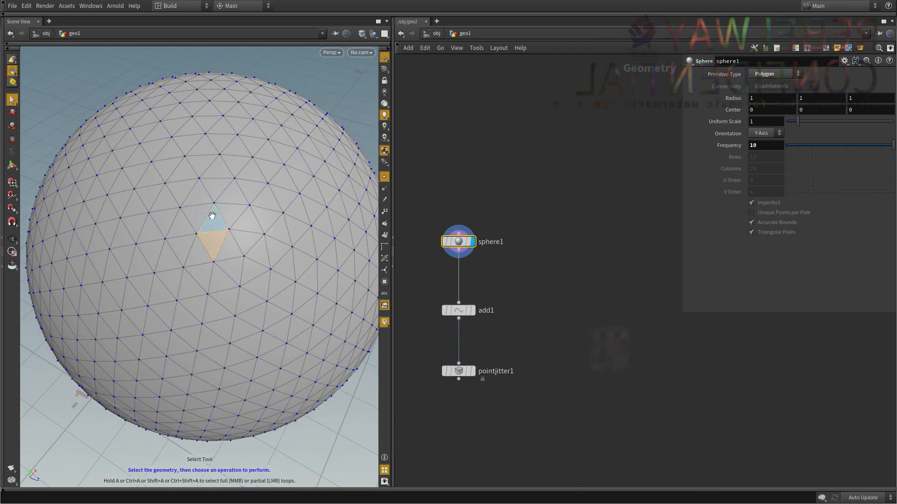
right_click_drag(212, 216, 247, 216, "alt")
mouse_move(205, 236)
right_mouse_down("alt")
mouse_move(225, 236)
mouse_move(213, 242)
right_mouse_up("alt")
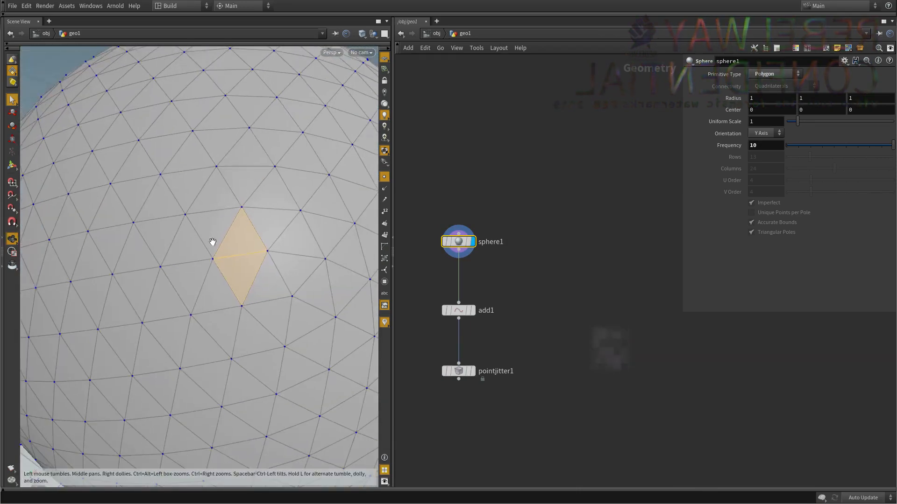
middle_click_drag(213, 242, 205, 242, "alt")
left_click(223, 239)
left_click(200, 229)
left_click(205, 207, "shift")
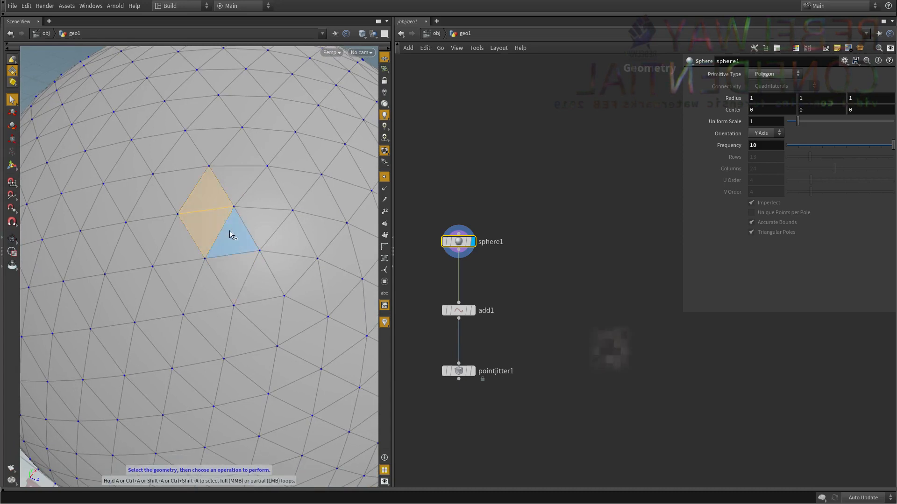
left_click(230, 231, "shift")
left_click(234, 264, "shift")
Apply a Blast node to the four selected faces and enable Delete Non Selected to keep only them.
key("Tab")
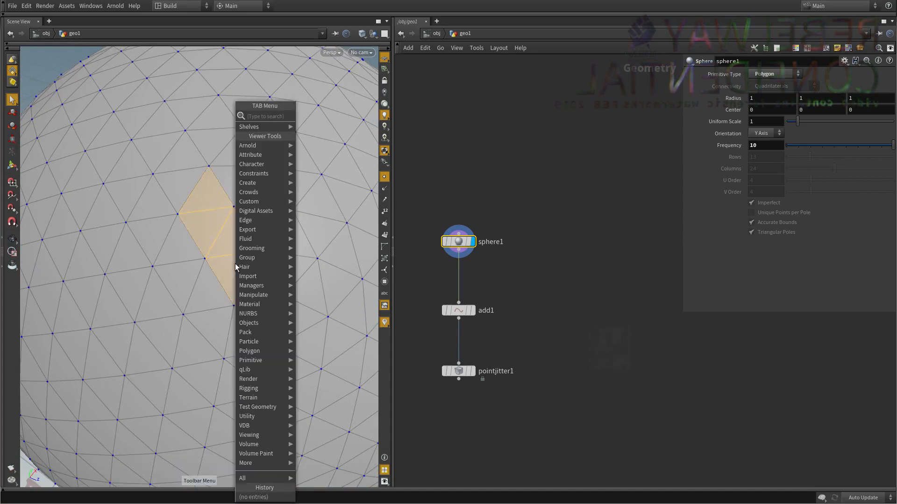
key("Escape")
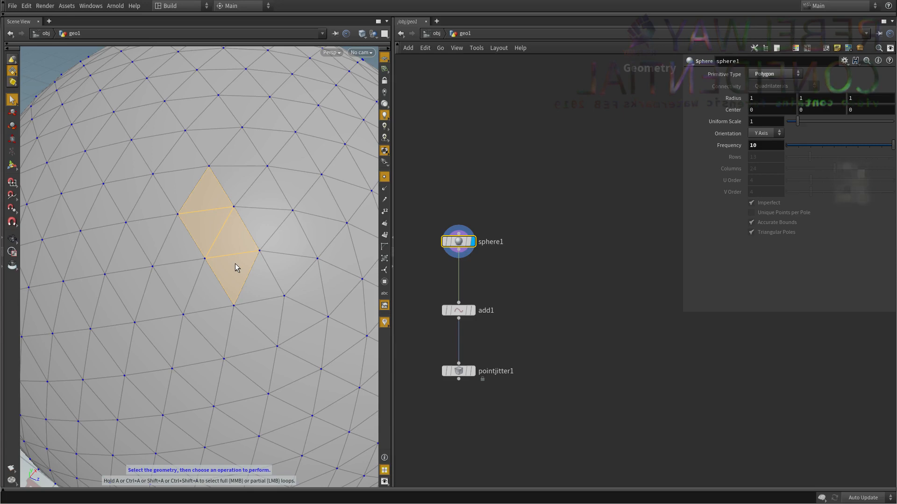
key("Tab")
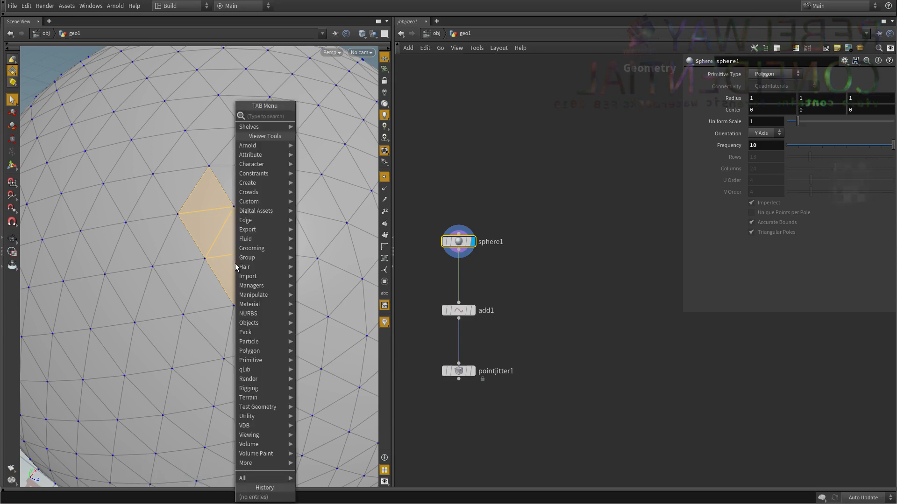
type("blast")
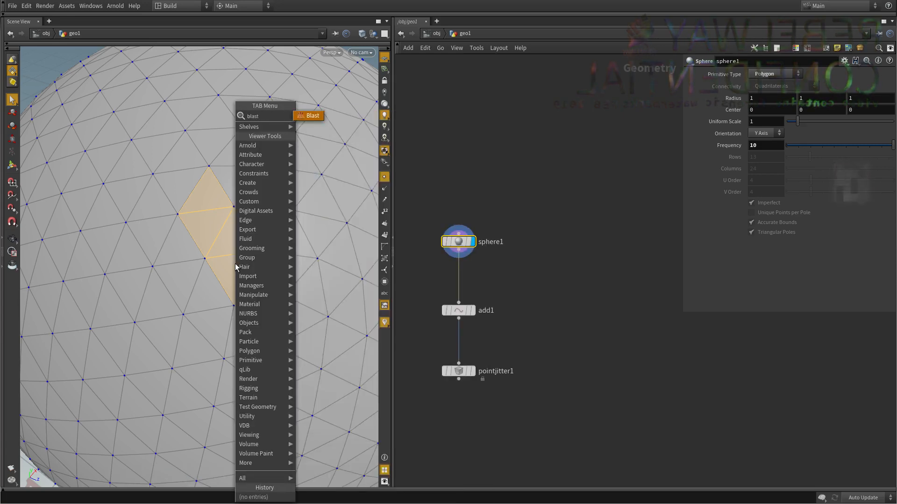
key("Return")
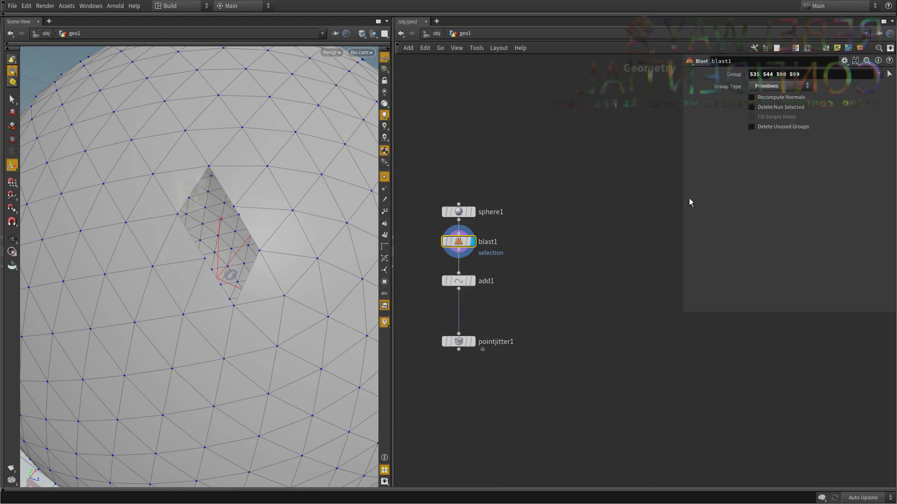
left_click(776, 107)
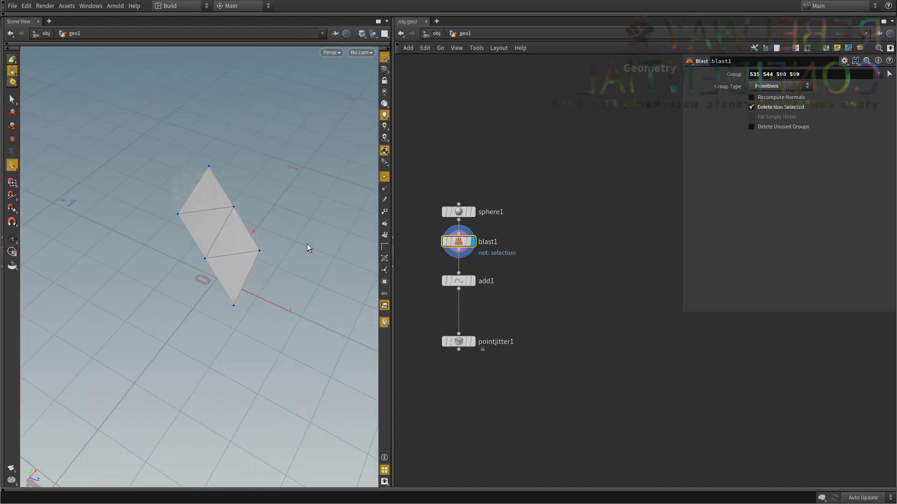
Inspect the isolated face strip from another angle and display the Add node fed by the Blast node.
left_click_drag(309, 248, 248, 229)
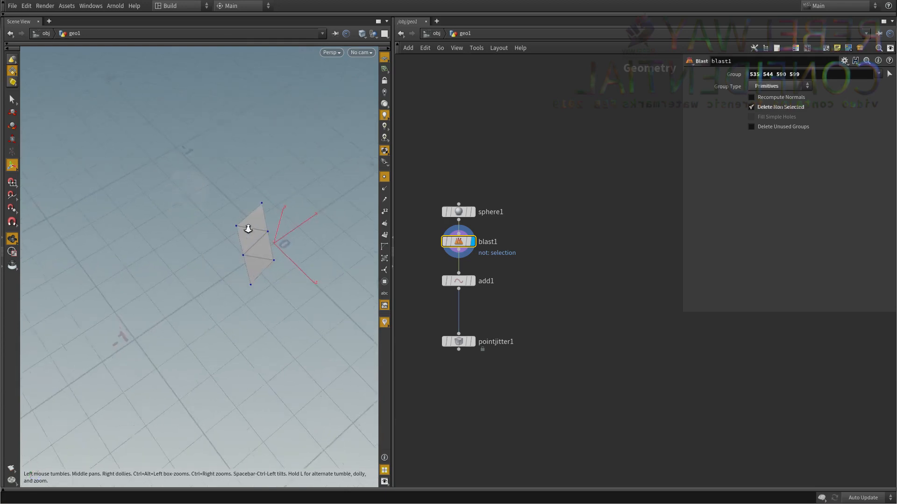
scroll(253, 231, "up", 5)
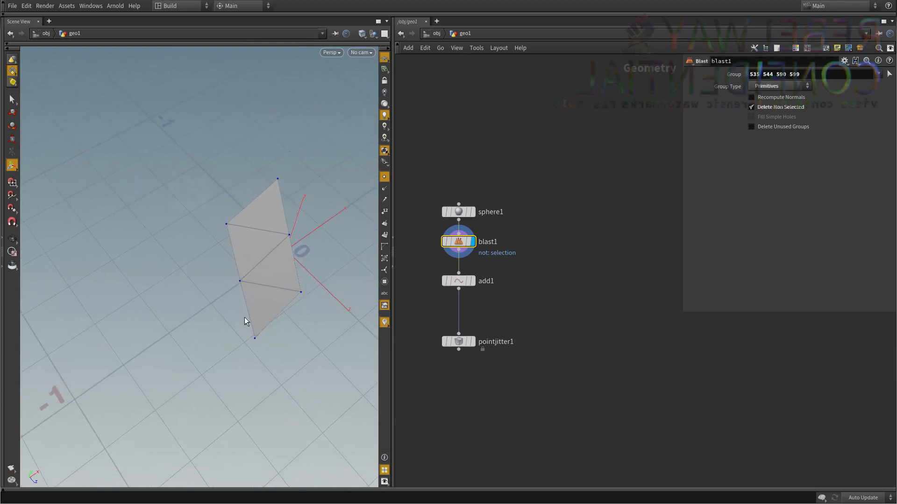
middle_click_drag(512, 315, 508, 335)
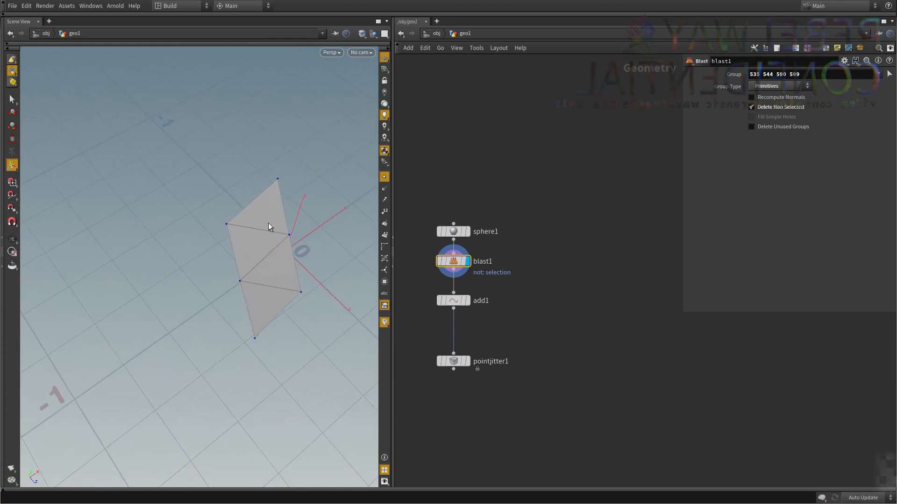
middle_click_drag(518, 274, 514, 248)
left_click(463, 274)
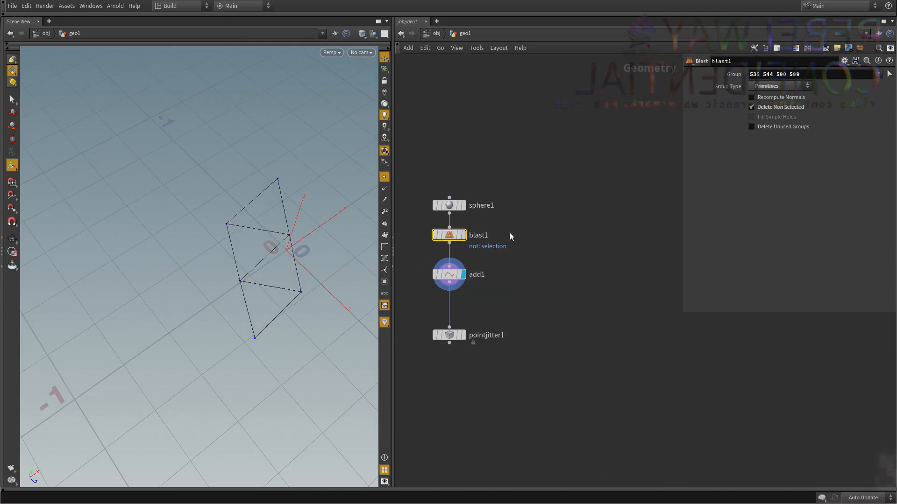
Compare the Add node's bare points with the Blast node's face strip by displaying the Blast node.
left_click(526, 278)
left_click_drag(226, 286, 220, 261, "alt")
left_click_drag(529, 299, 454, 267)
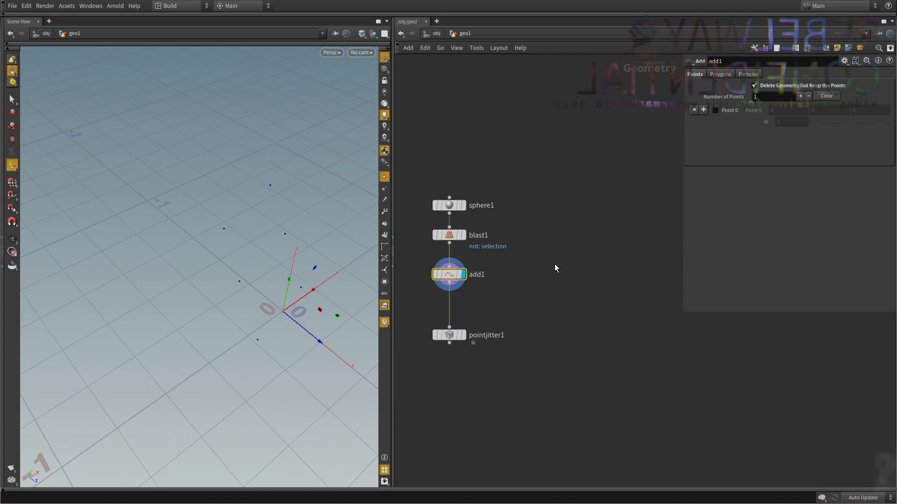
middle_click_drag(554, 264, 559, 287)
left_click_drag(511, 273, 438, 255)
key("r")
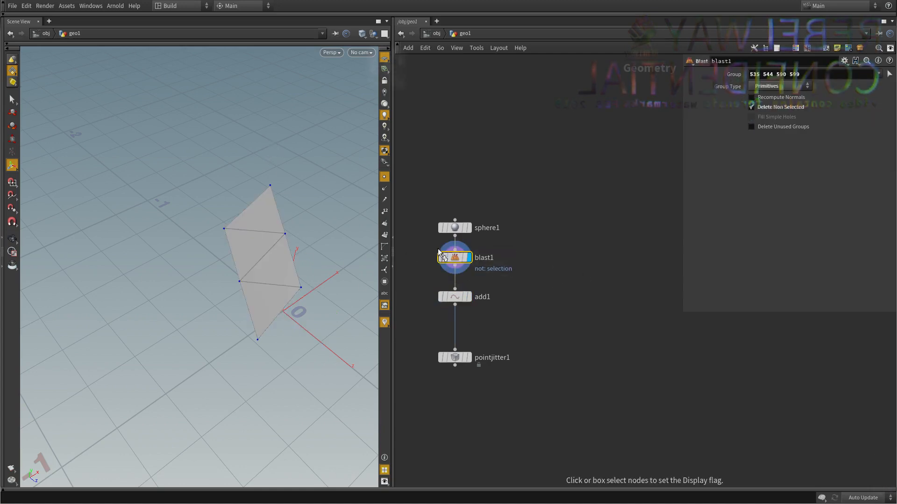
Add a Line node beside the sphere network and display it on its own.
key("Tab")
type("li")
key("Return")
left_click(562, 229)
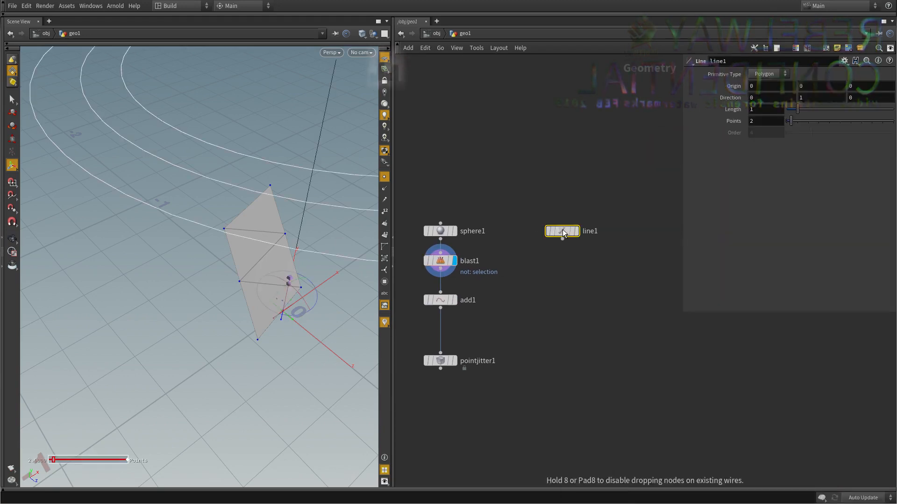
middle_click_drag(455, 195, 314, 219)
middle_click_drag(511, 205, 559, 196)
left_click_drag(443, 296, 423, 260)
left_click_drag(364, 252, 261, 349)
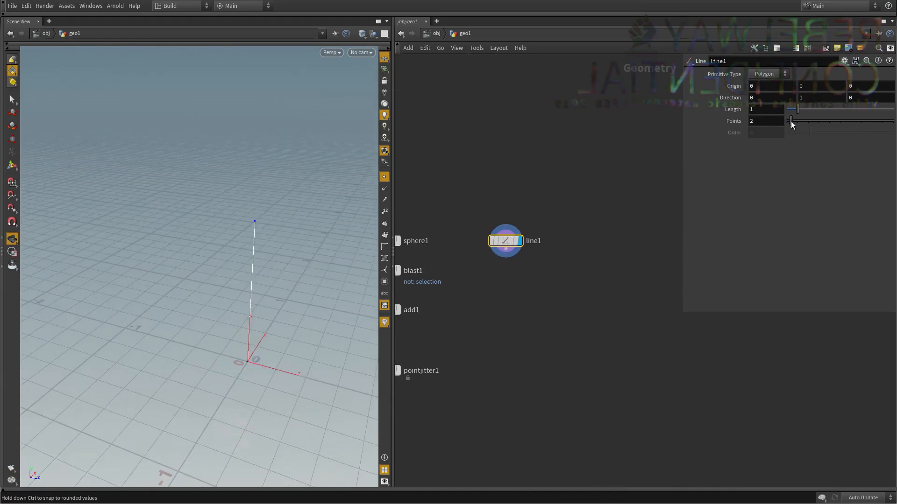
Set the Line node's point count to 14 and view the divided line up close.
left_click_drag(810, 128, 817, 127)
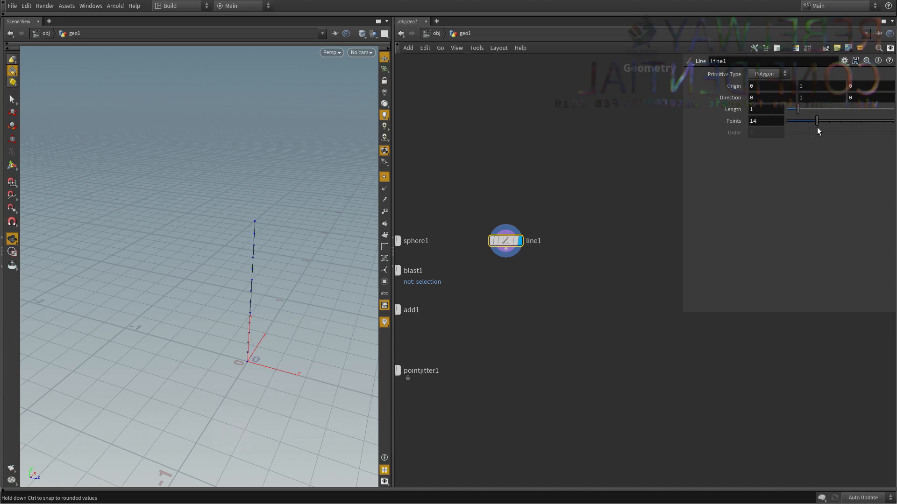
left_click_drag(335, 320, 295, 309)
right_click_drag(295, 309, 327, 304)
Switch selection to edges, select one segment and the whole line, and clear the selection.
left_click(12, 100)
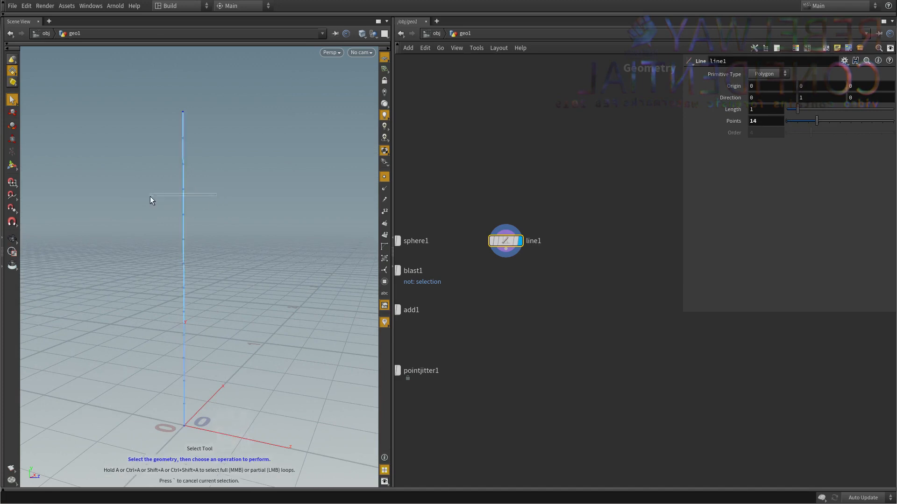
left_click(169, 195)
right_click(13, 71)
left_click(20, 83)
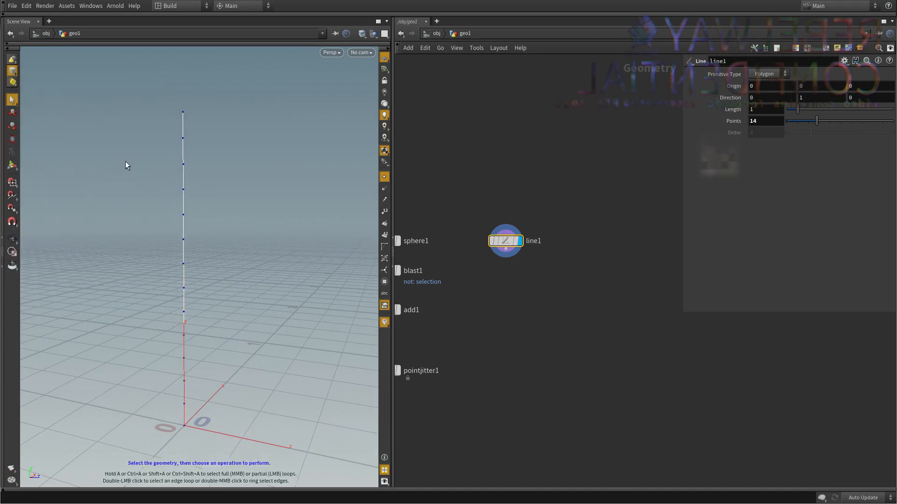
left_click(185, 199)
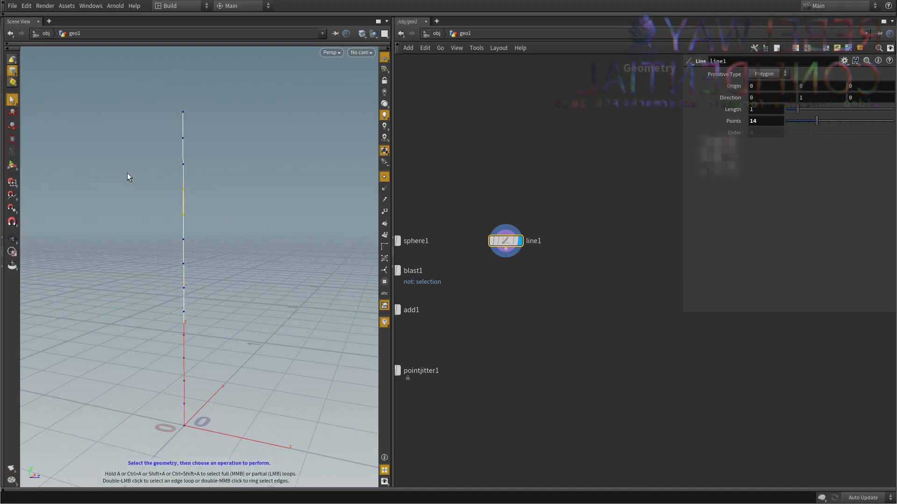
left_click_drag(153, 63, 213, 446)
key("Escape")
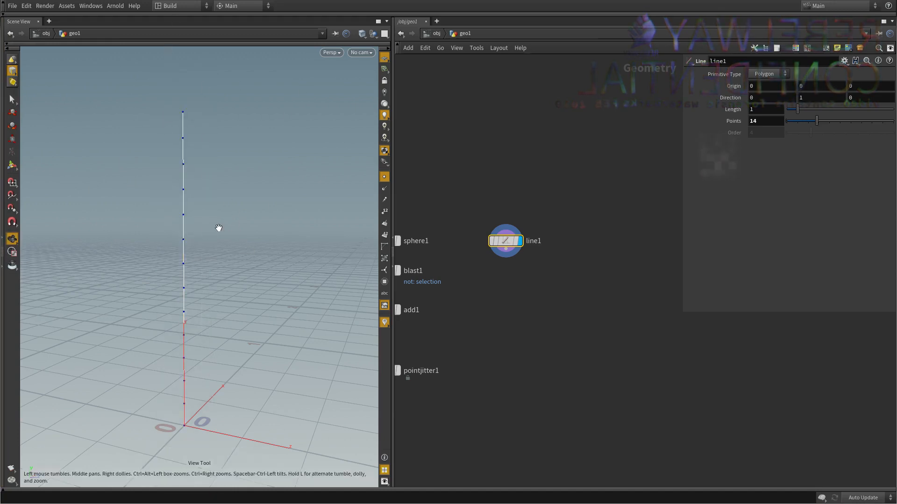
Inspect the Line node's geometry info for its points, primitives and vertices.
middle_click(504, 241)
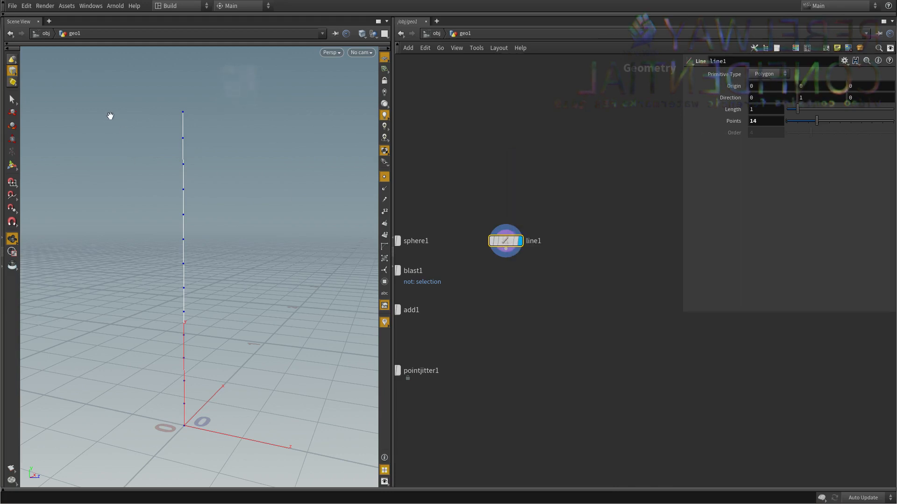
left_click_drag(110, 114, 264, 207)
middle_click(505, 243)
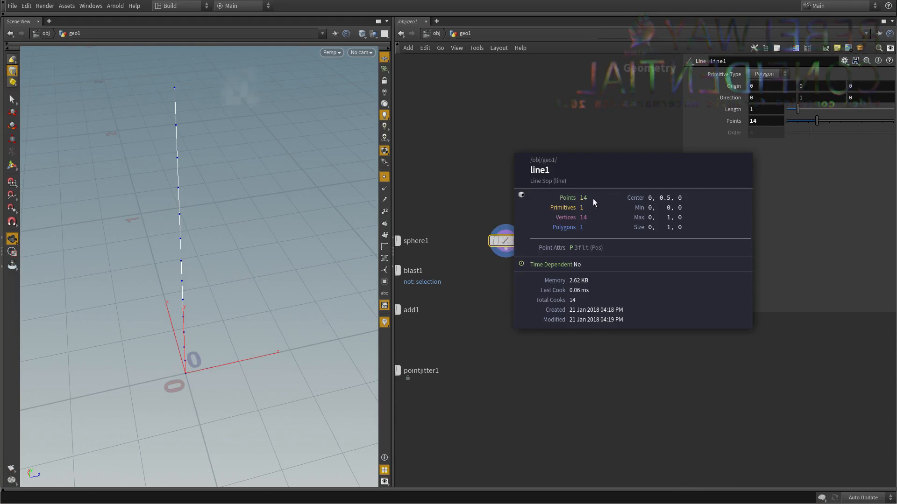
left_click(12, 100)
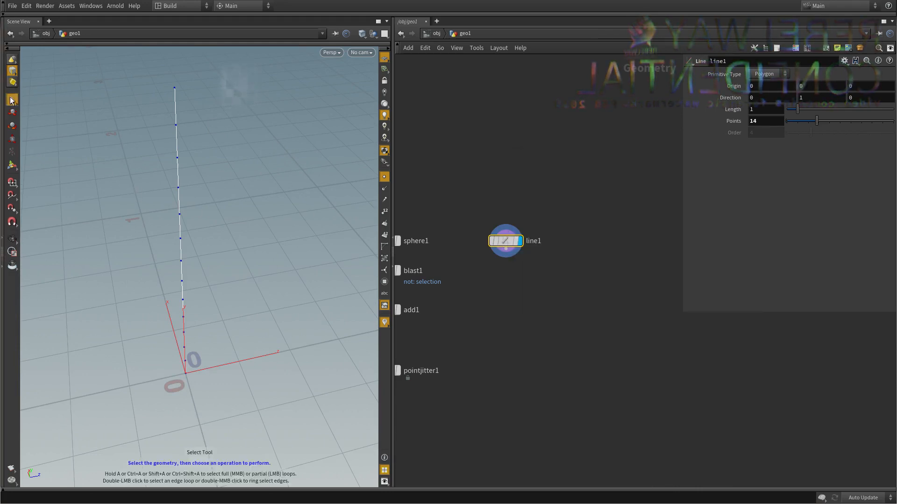
left_click(188, 230)
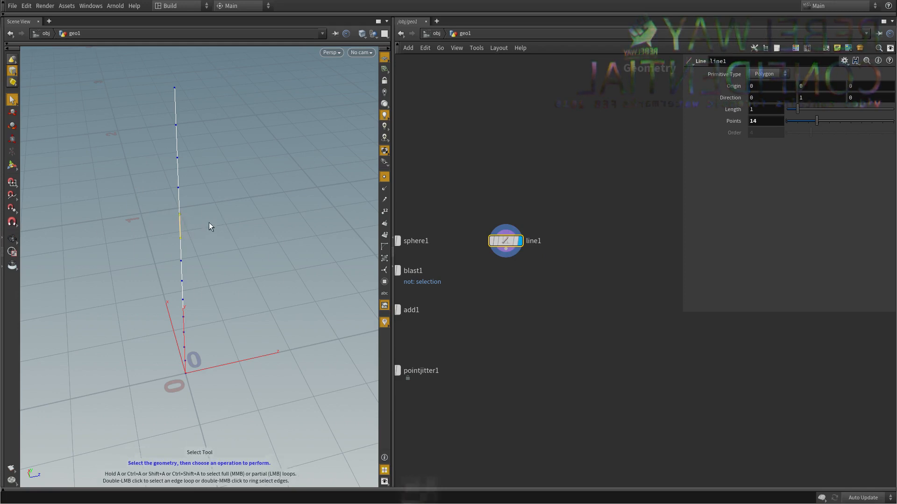
key("t")
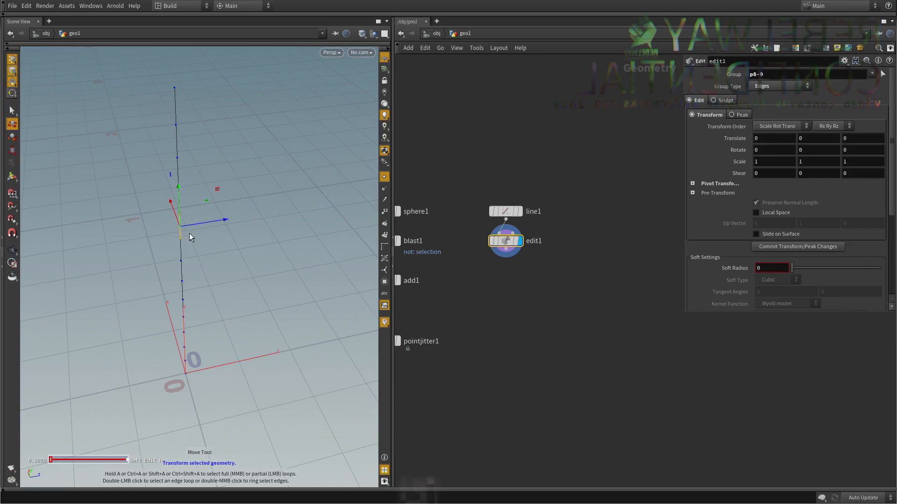
left_click(123, 229)
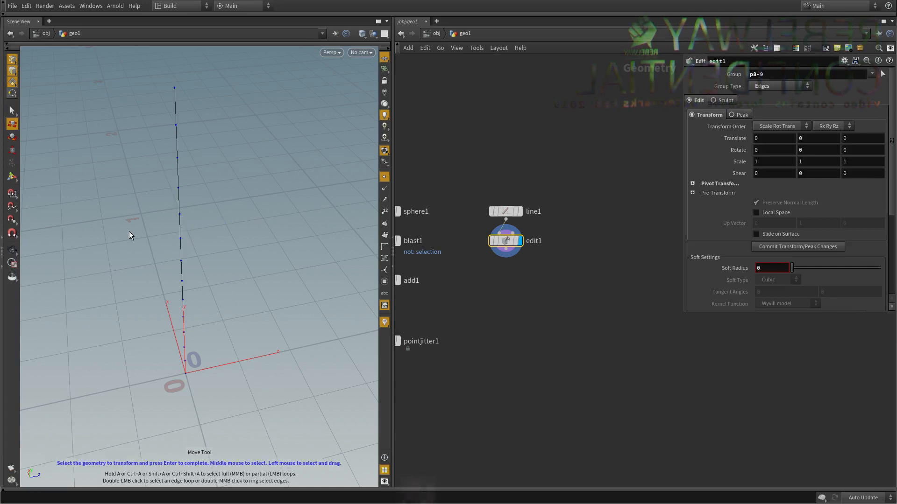
left_click_drag(603, 271, 473, 233)
key("ctrl+x")
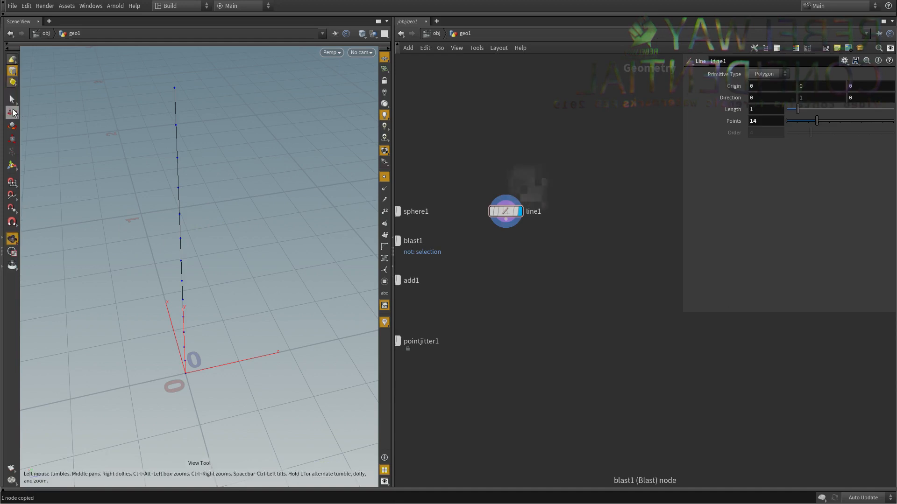
Select the edge between points 8 and 9 on the line and move it about 0.157 along Z.
left_click(12, 110)
left_click(12, 70)
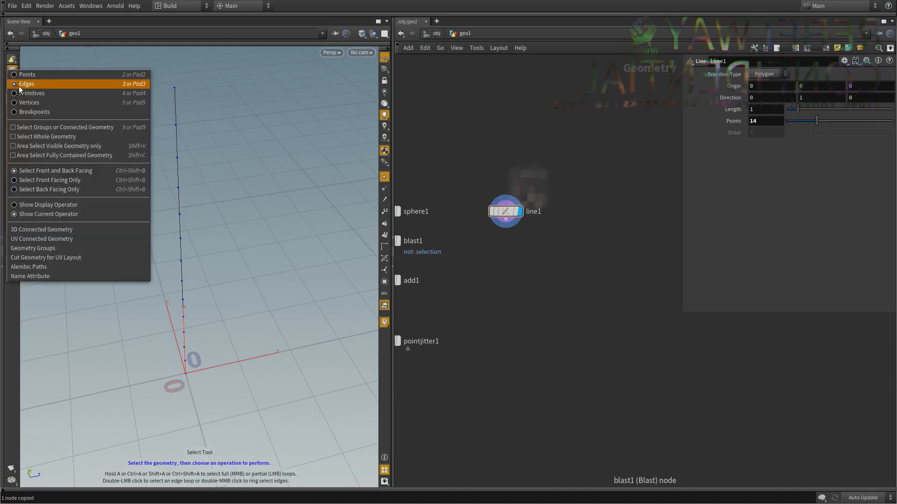
left_click(254, 128)
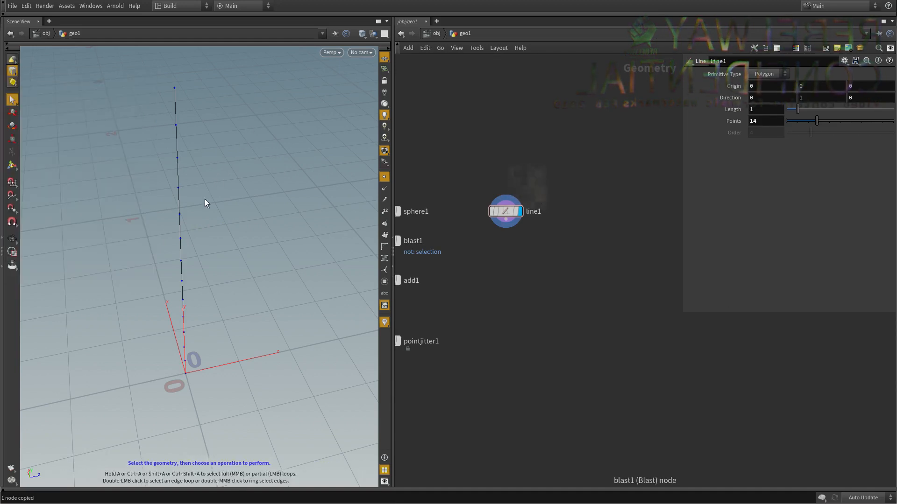
left_click(181, 225)
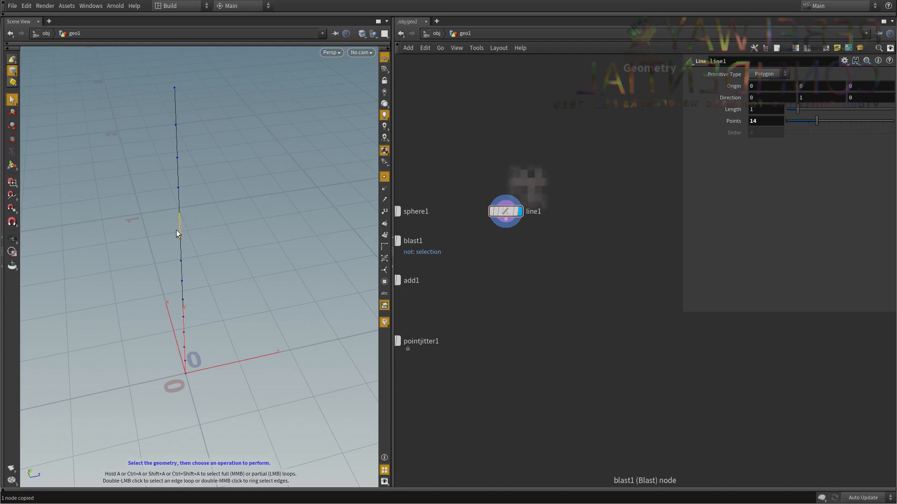
key("t")
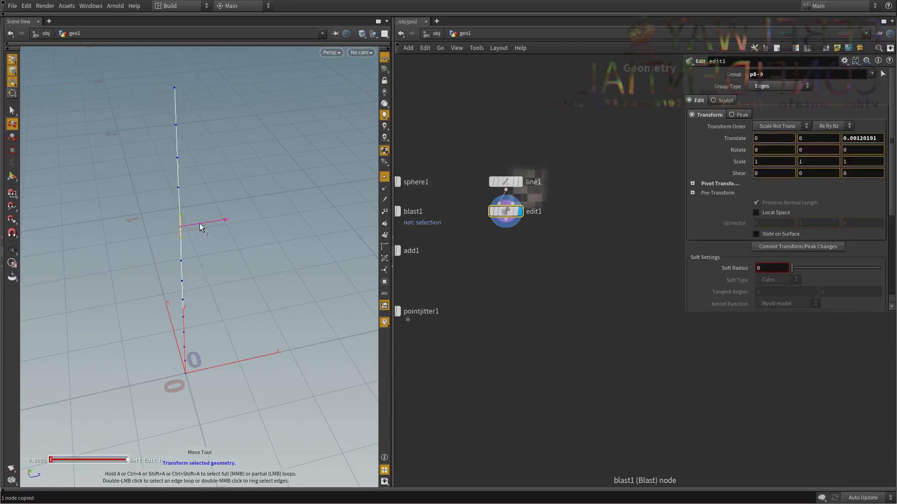
left_click_drag(200, 223, 295, 219)
left_click_drag(203, 226, 257, 219)
left_click_drag(191, 227, 275, 225)
Delete the Blast, Add, Point Jitter, Line and Edit nodes, leaving only the displayed sphere node.
scroll(597, 299, "down", 4)
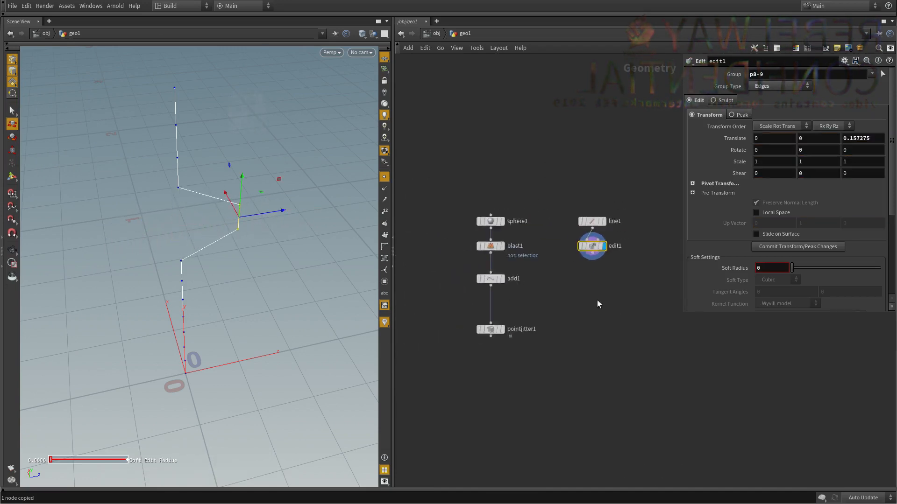
left_click_drag(364, 189, 394, 210)
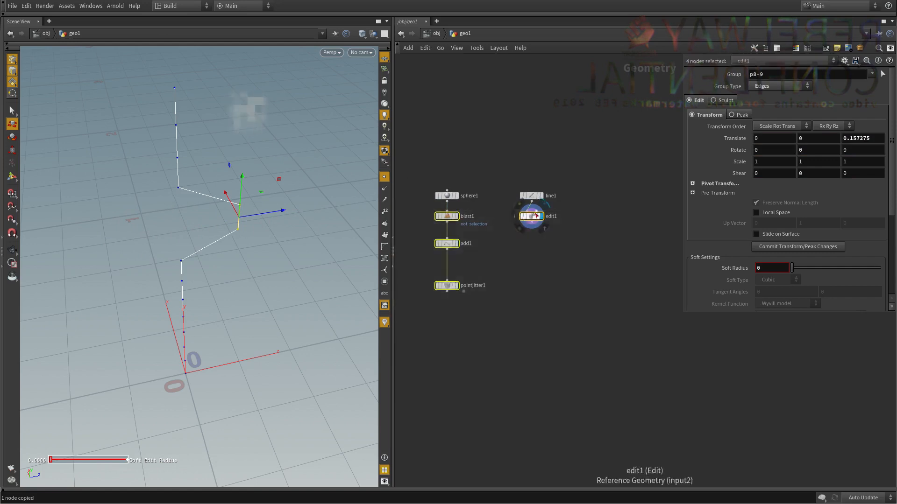
key("ctrl+x")
key("ctrl+x")
middle_click_drag(489, 175, 509, 171)
left_click_drag(512, 180, 395, 274)
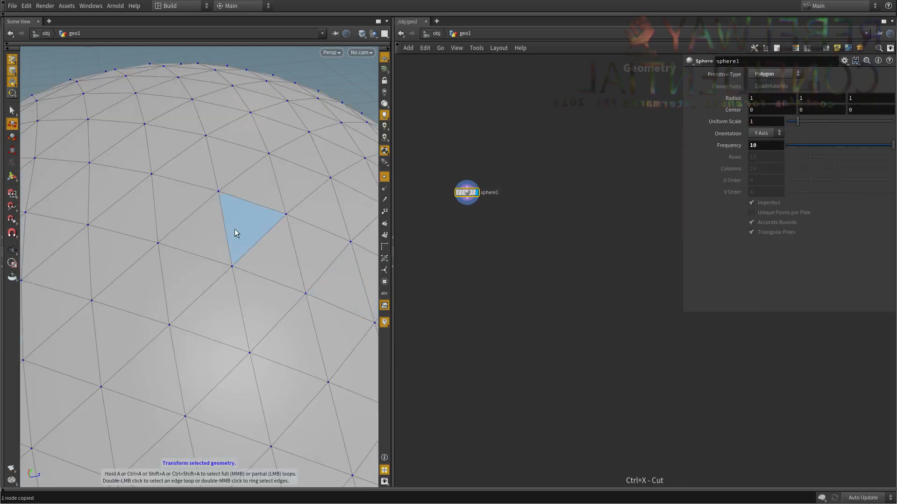
Examine the full sphere mesh from several angles and read its node info.
right_click_drag(234, 229, 258, 257, "alt")
left_click_drag(259, 256, 243, 254, "alt")
right_click_drag(243, 255, 262, 237, "alt")
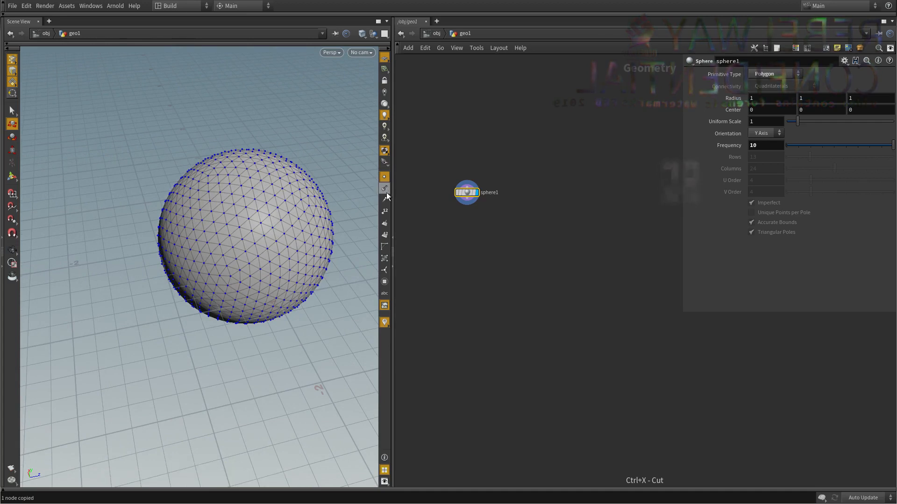
scroll(491, 201, "up", 3)
middle_click(459, 189)
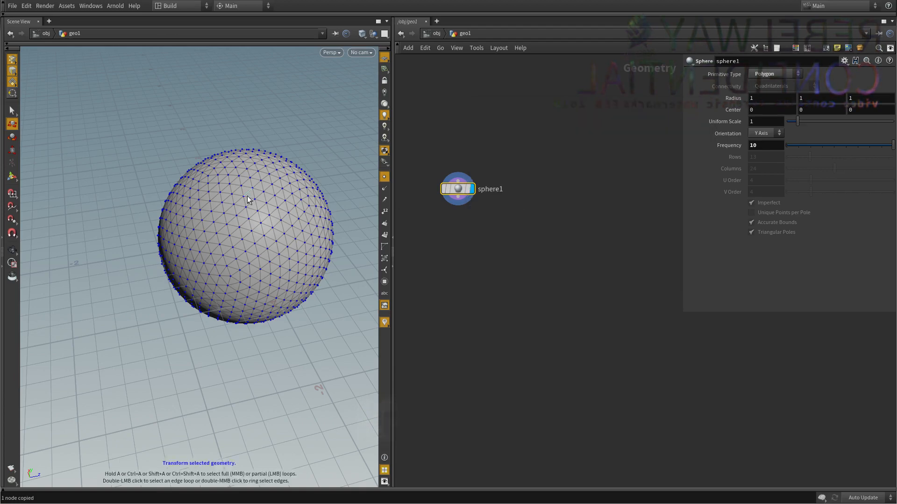
middle_click_drag(246, 210, 222, 247, "alt")
right_click_drag(222, 247, 283, 197, "alt")
middle_click_drag(283, 197, 270, 211, "alt")
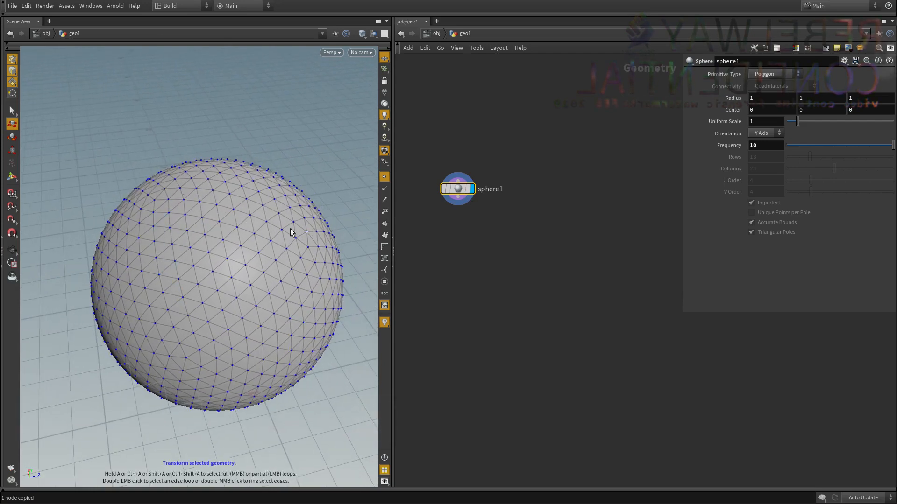
key("space")
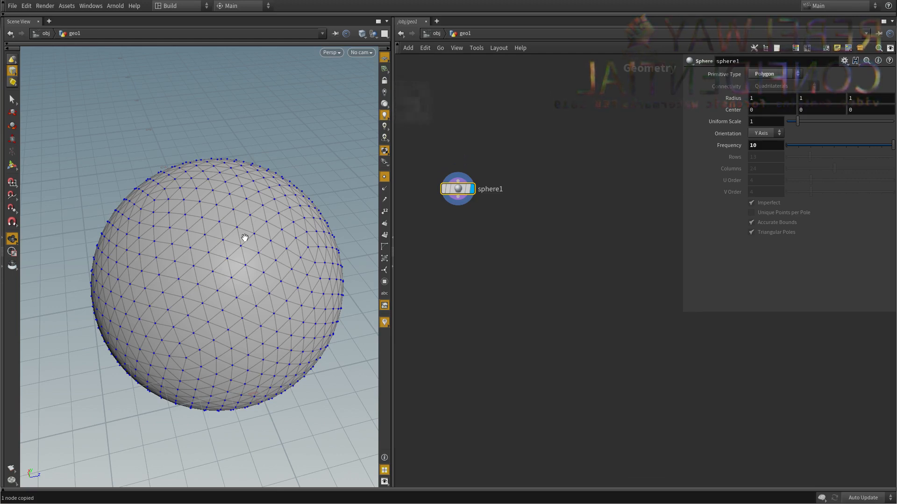
Add a Facet node connected to the sphere's output and place it lower in the network.
left_click(425, 225)
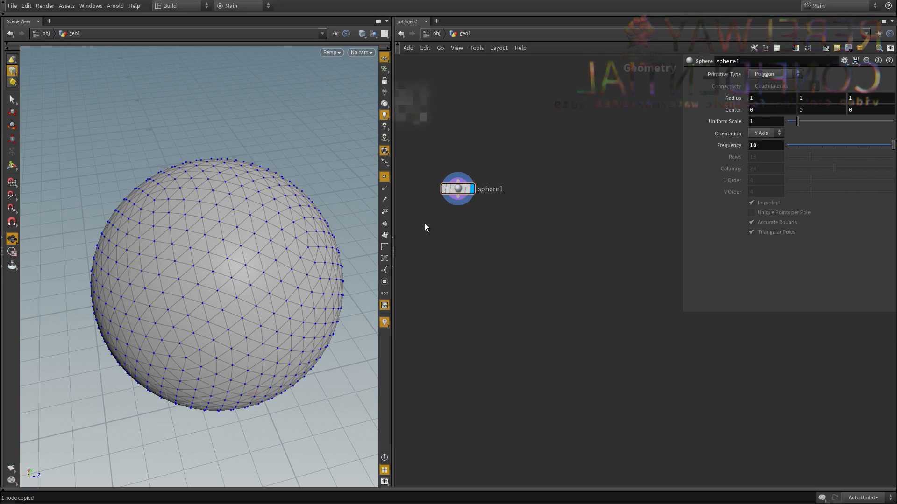
key("Tab")
type("face")
left_click(500, 134)
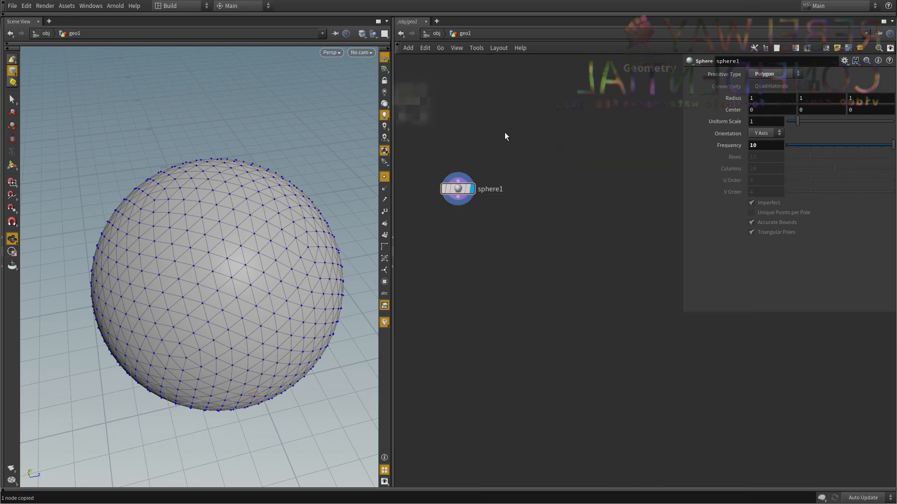
left_click(457, 224)
left_click(458, 219)
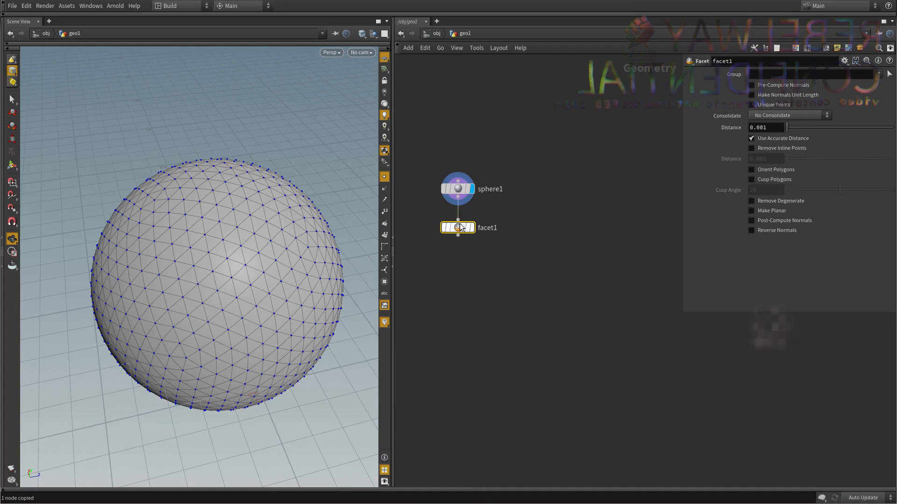
left_click_drag(458, 227, 458, 257)
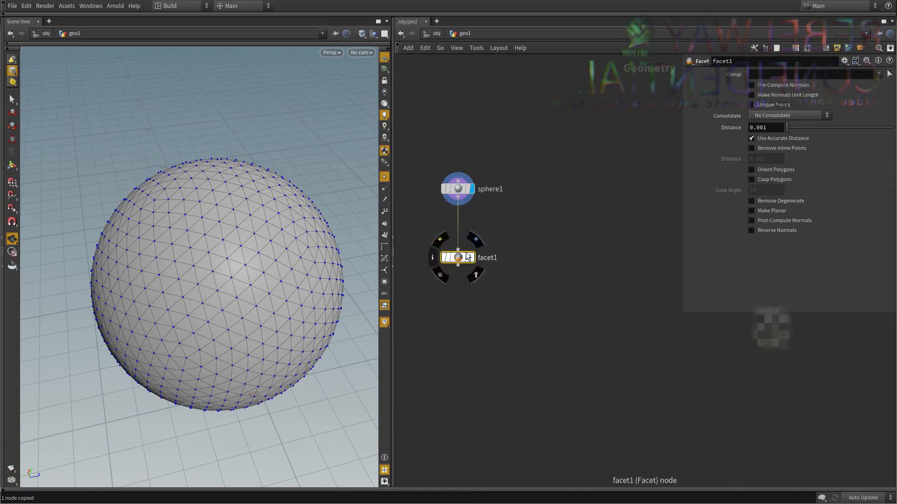
Display the Facet node, enable Post-Compute Normals and compare its node info with the sphere's.
middle_click(460, 189)
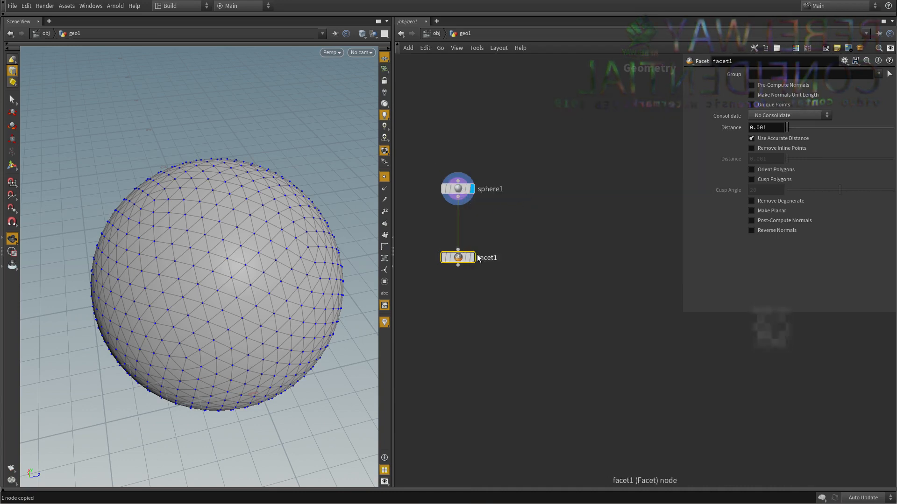
left_click(473, 257)
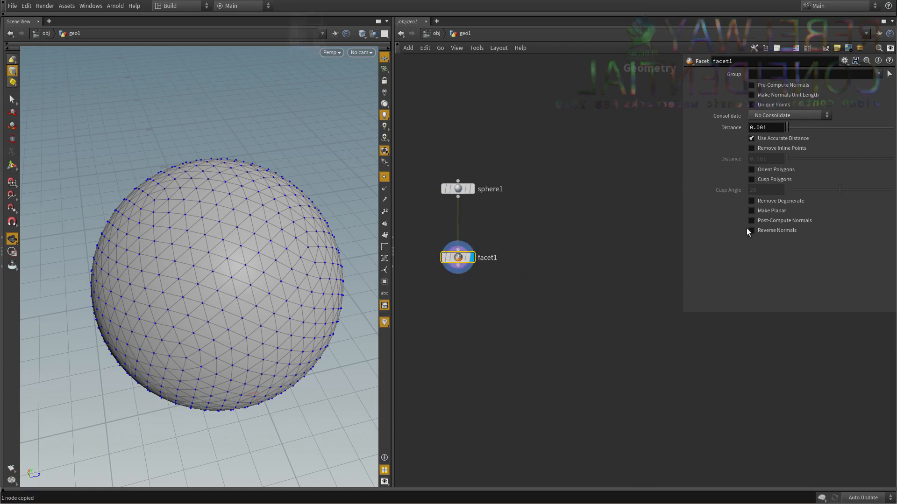
left_click(777, 222)
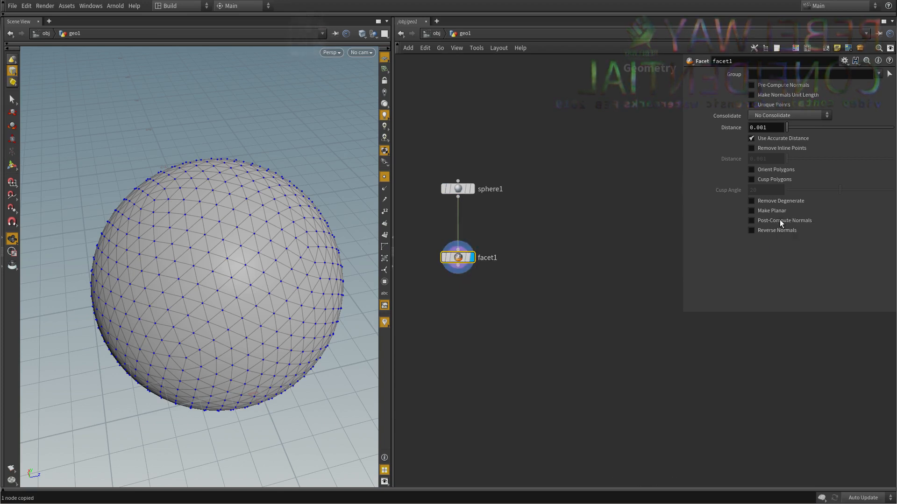
middle_click(454, 241)
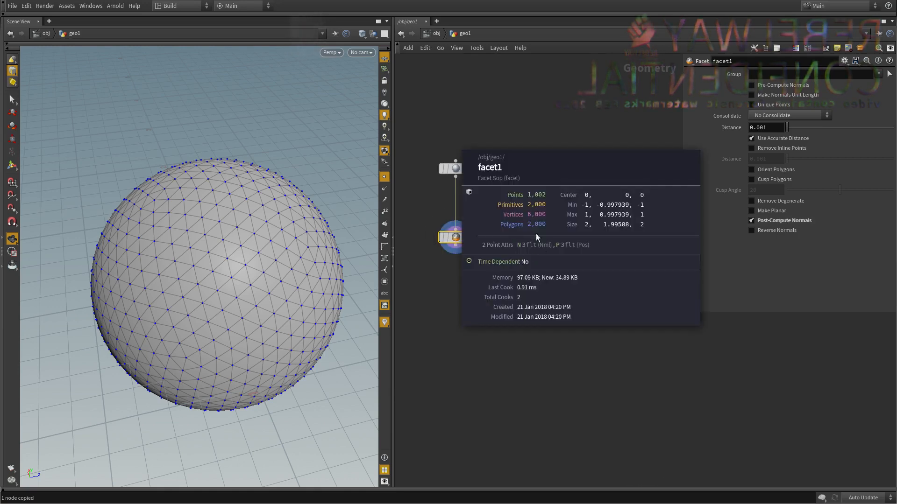
Turn on the point normals display in the viewport and inspect the normals around the sphere.
scroll(424, 182, "up", 5)
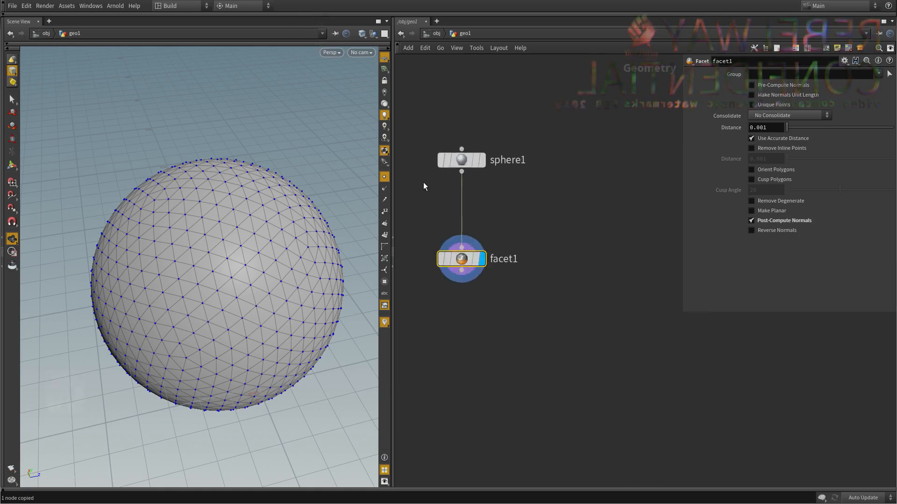
left_click(385, 188)
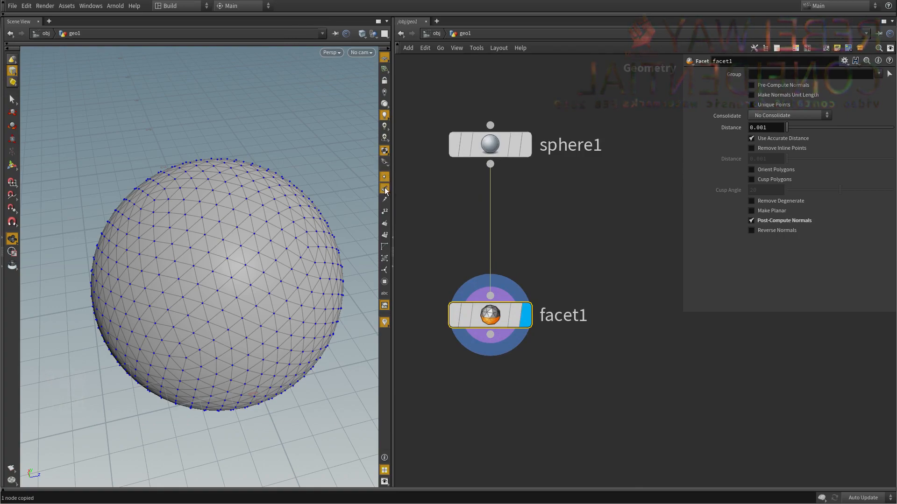
left_click_drag(249, 263, 220, 256)
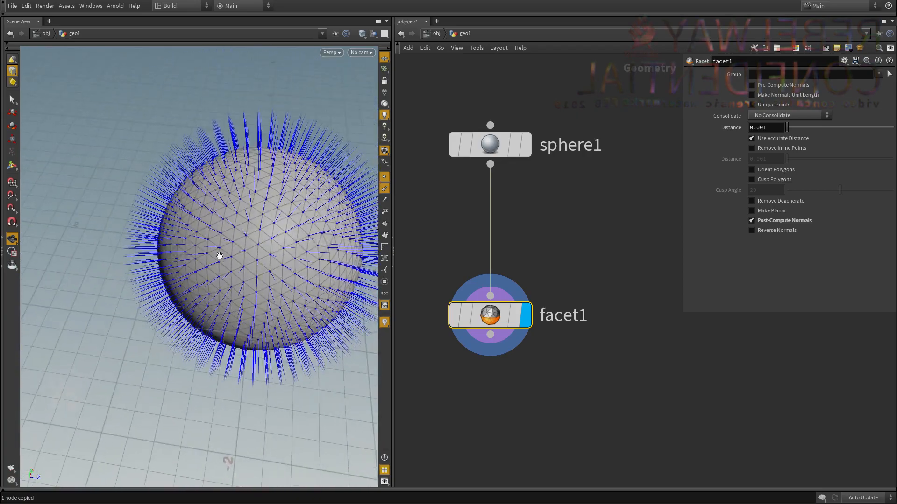
right_click_drag(220, 257, 274, 238)
left_click_drag(274, 238, 280, 233)
Add an Attribute Create node in the empty space below the Facet node.
scroll(551, 410, "down", 2)
middle_click_drag(552, 409, 534, 308)
scroll(503, 335, "up", 2)
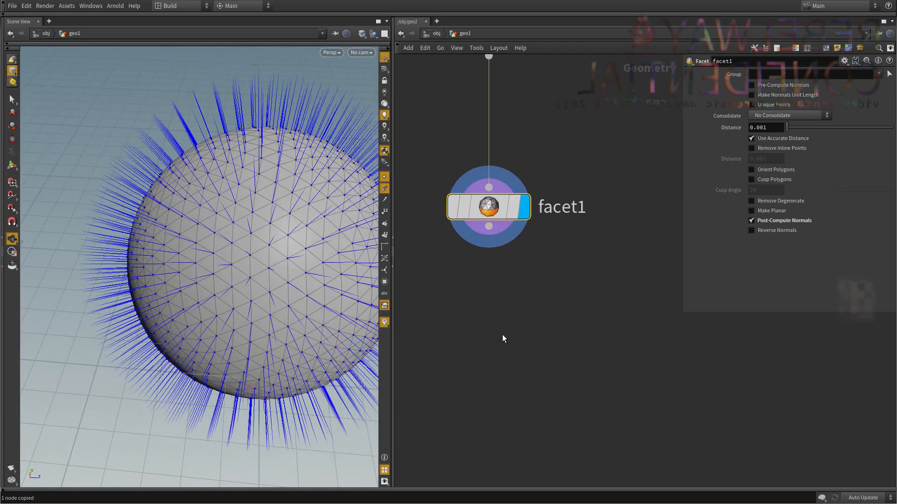
left_click(501, 335)
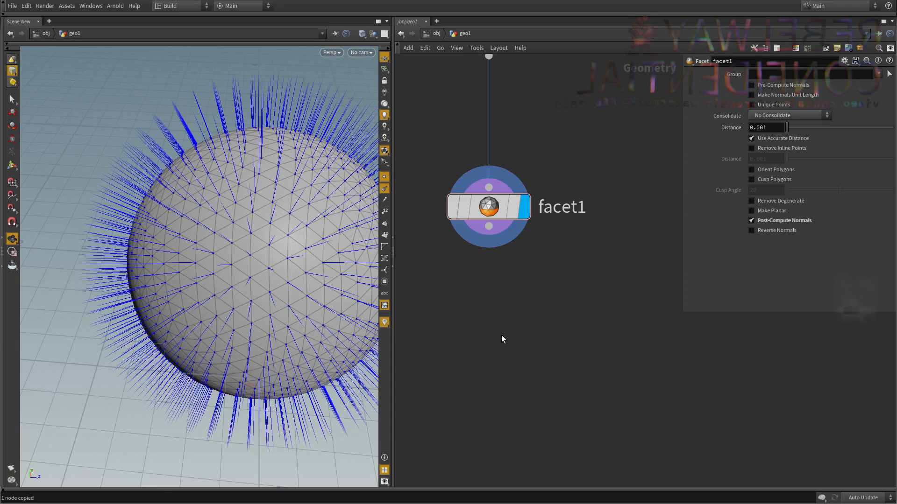
key("Tab")
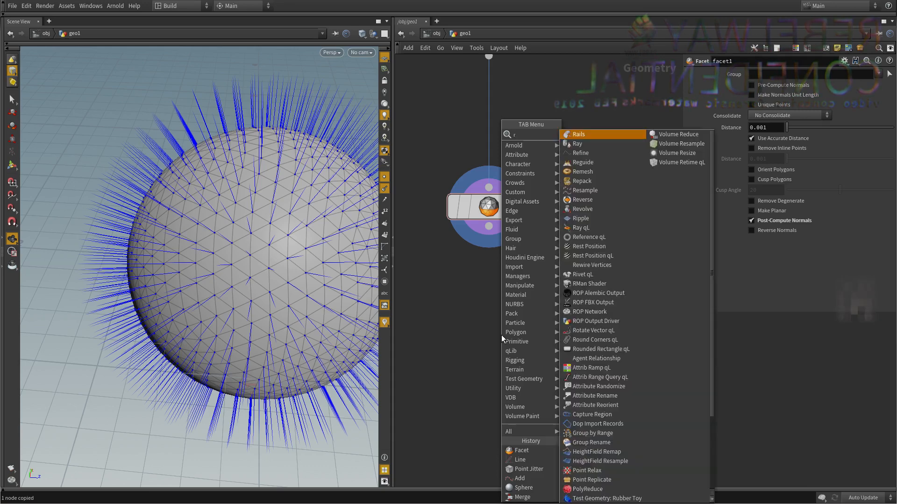
key("Escape")
key("Tab")
type("create")
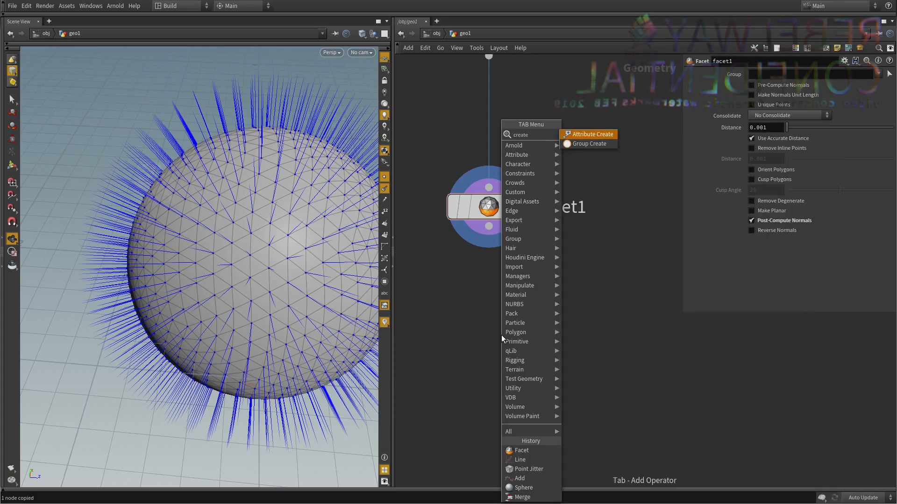
key("Return")
left_click(501, 334)
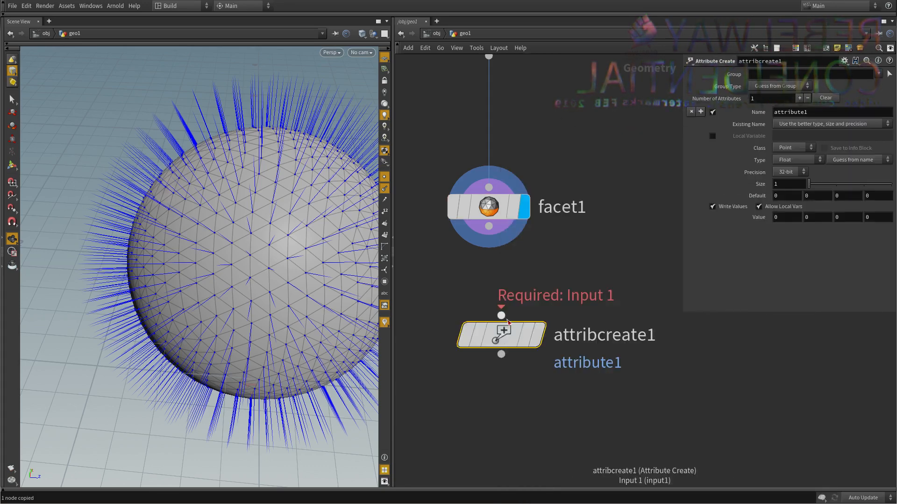
Connect the Facet node's output to the Attribute Create node, display the new node and align it beneath the Facet node.
left_click(501, 316)
left_click(523, 241)
left_click(538, 335)
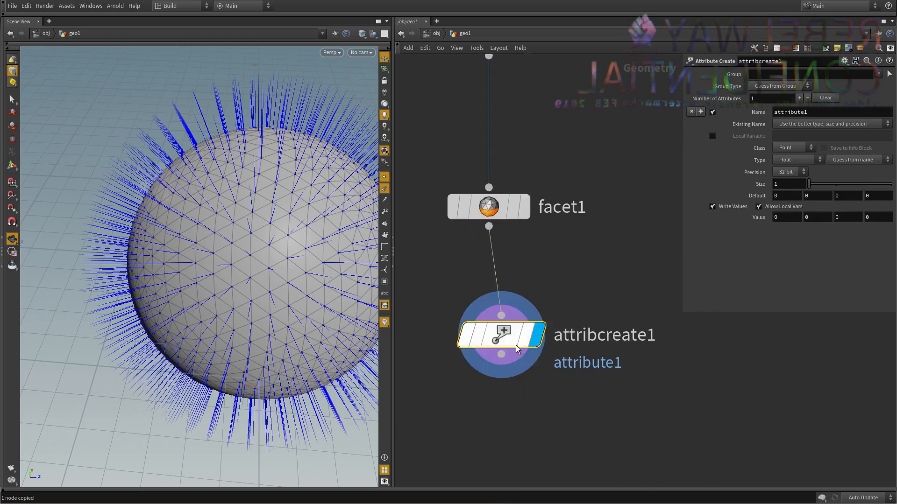
left_click_drag(517, 348, 504, 365)
Name the new attribute myattrib and set its first value component to 1.
double_click(820, 110)
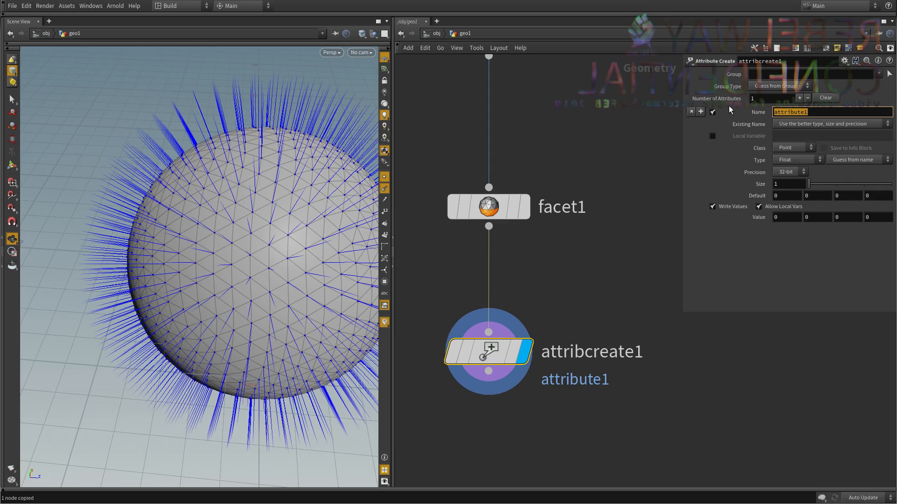
type("myattrib")
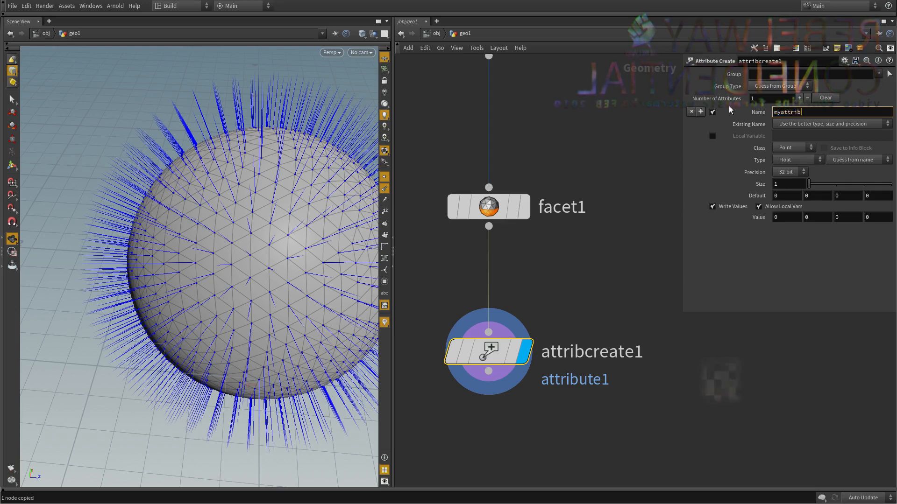
key("Return")
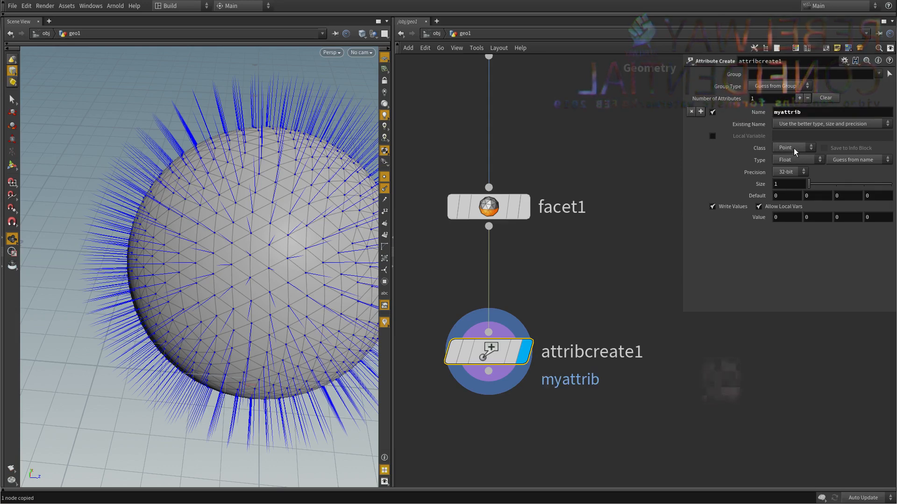
left_click(782, 162)
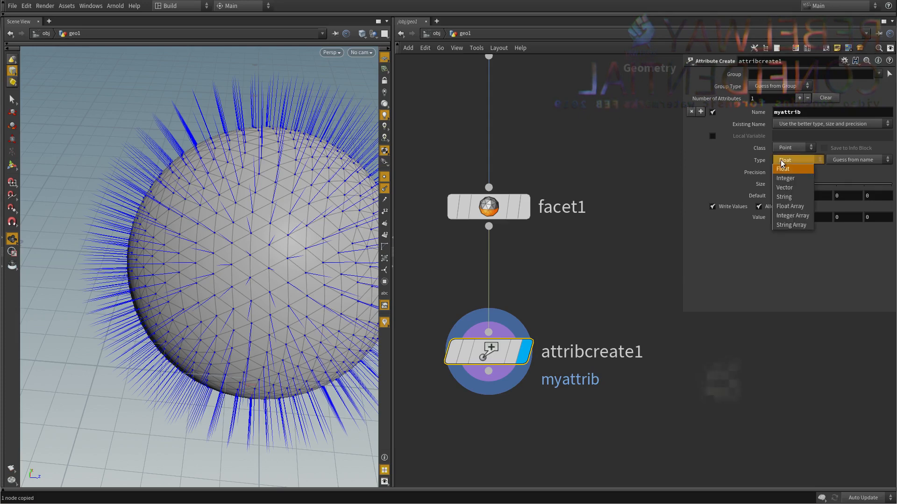
left_click(754, 170)
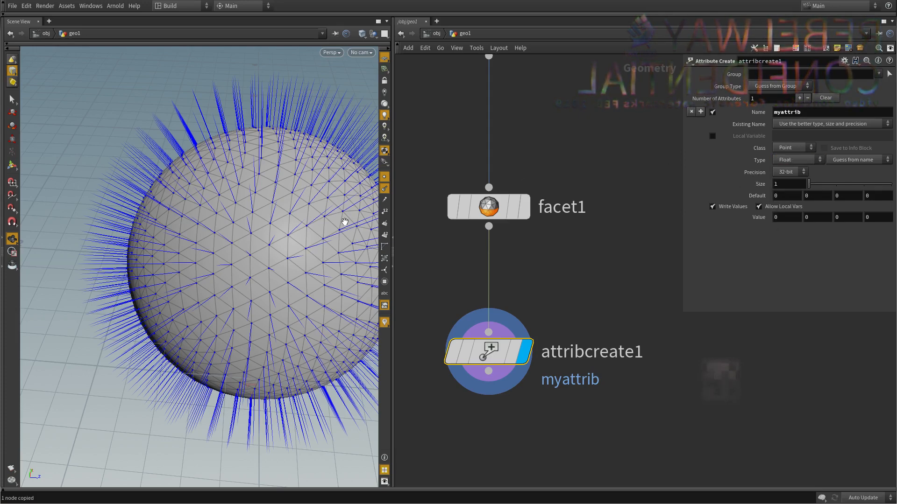
middle_click_drag(510, 271, 504, 246)
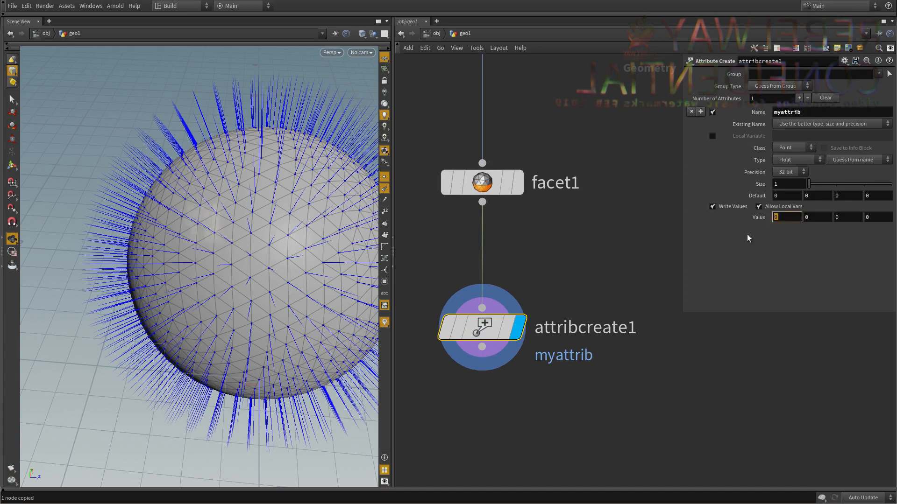
type("1")
key("Return")
middle_click_drag(630, 263, 633, 231)
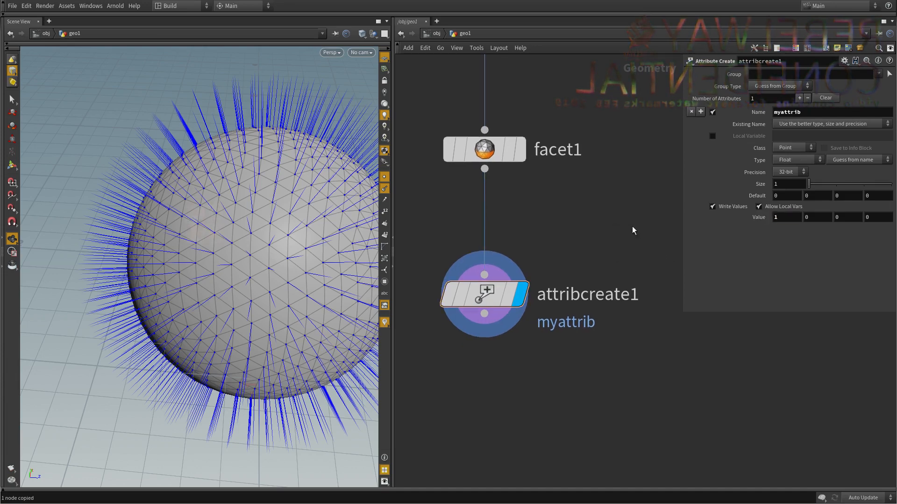
Review the attribute's type and class settings, and read the Attribute Create node's info for its point attributes.
left_click(794, 161)
left_click(794, 160)
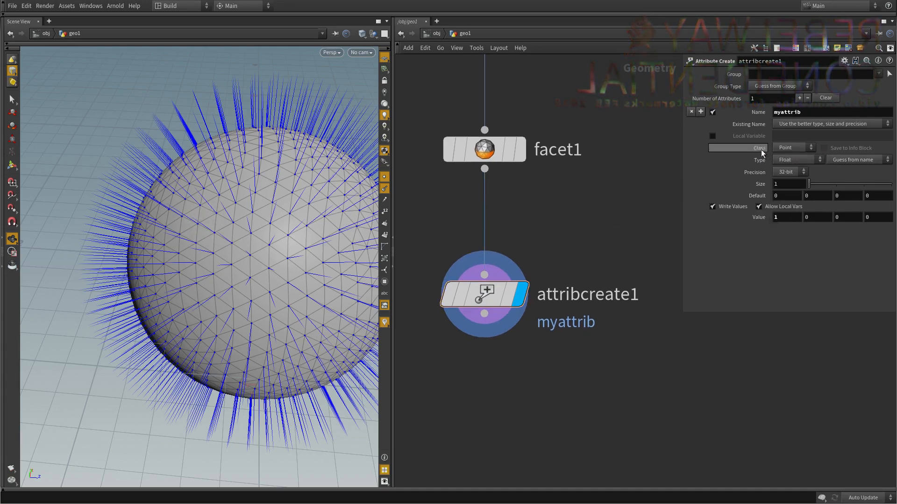
left_click(794, 149)
left_click(791, 146)
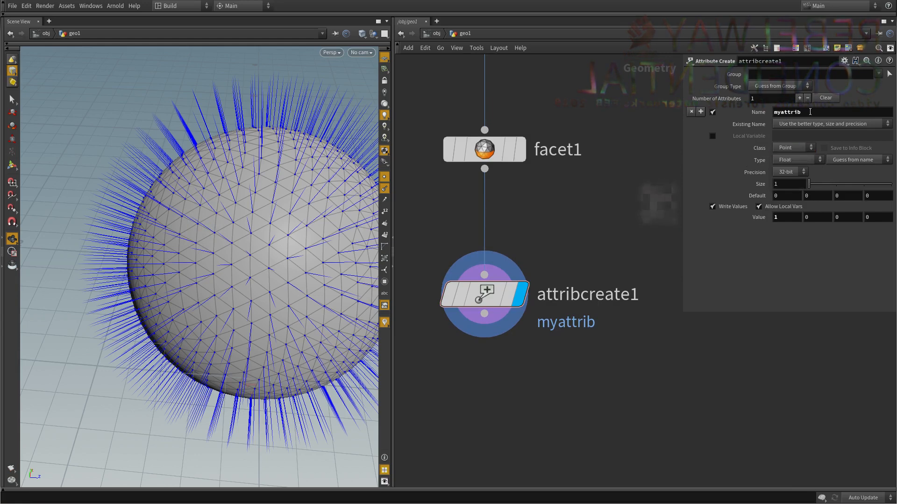
middle_click(487, 293)
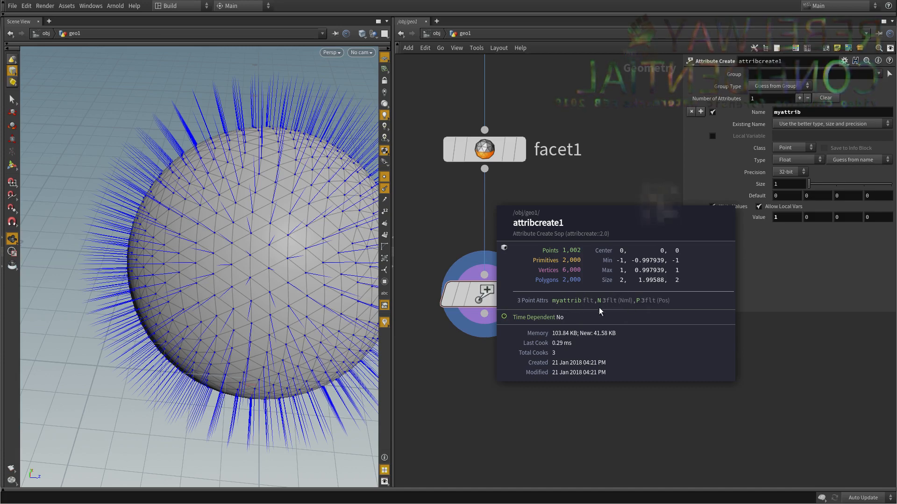
middle_click_drag(602, 274, 597, 206)
scroll(588, 207, "down", 2)
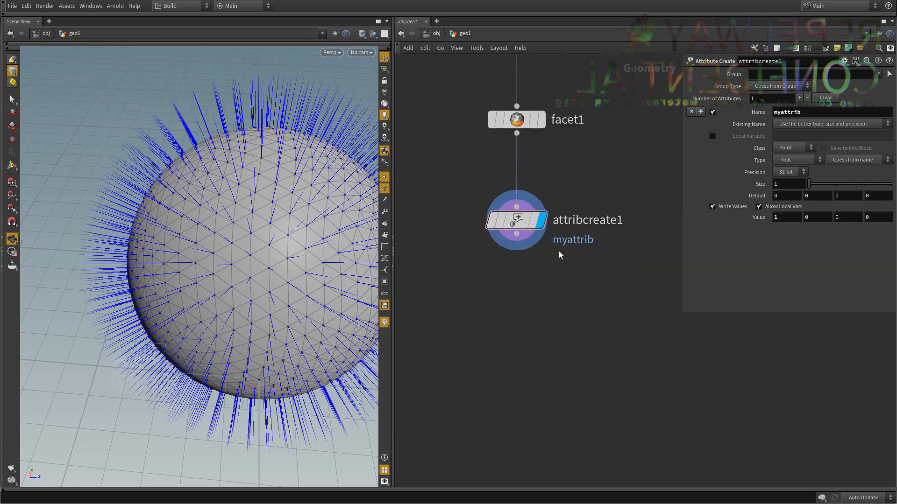
middle_click_drag(562, 267, 553, 302)
right_click(507, 254)
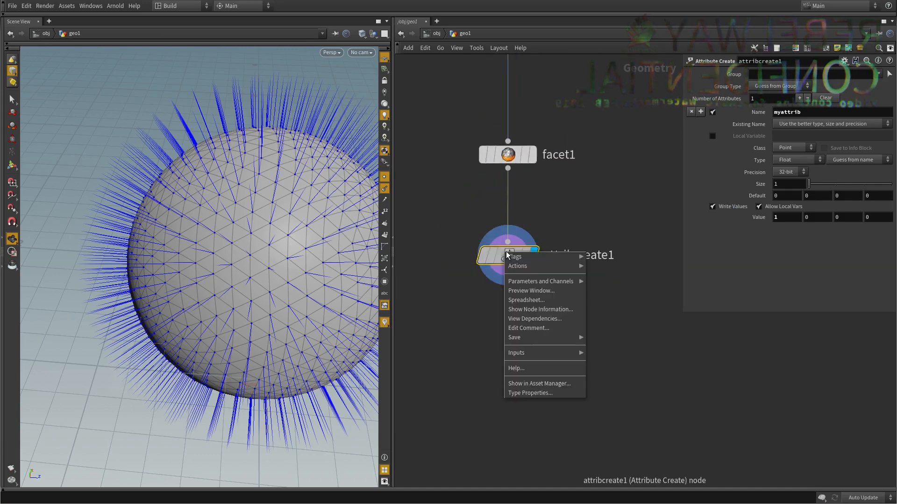
left_click(468, 300)
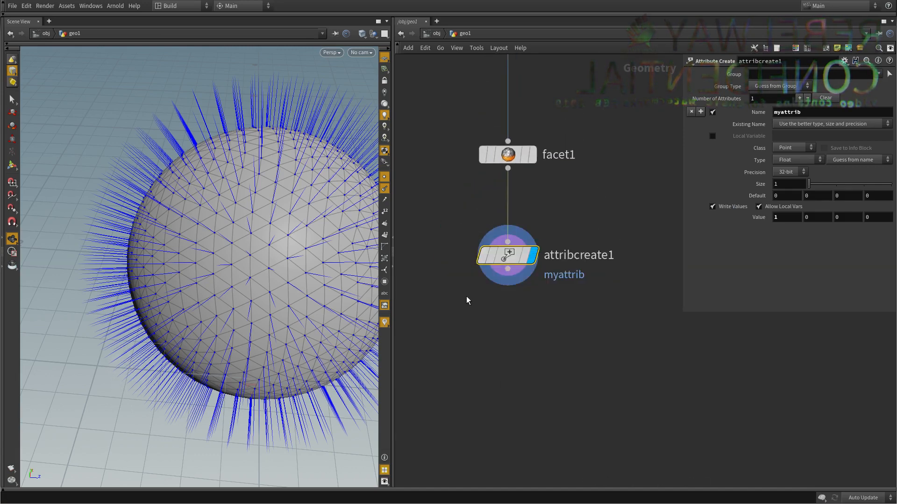
right_click(508, 252)
left_click(551, 192)
Display the sphere node and open its geometry spreadsheet.
middle_click_drag(592, 166, 561, 428)
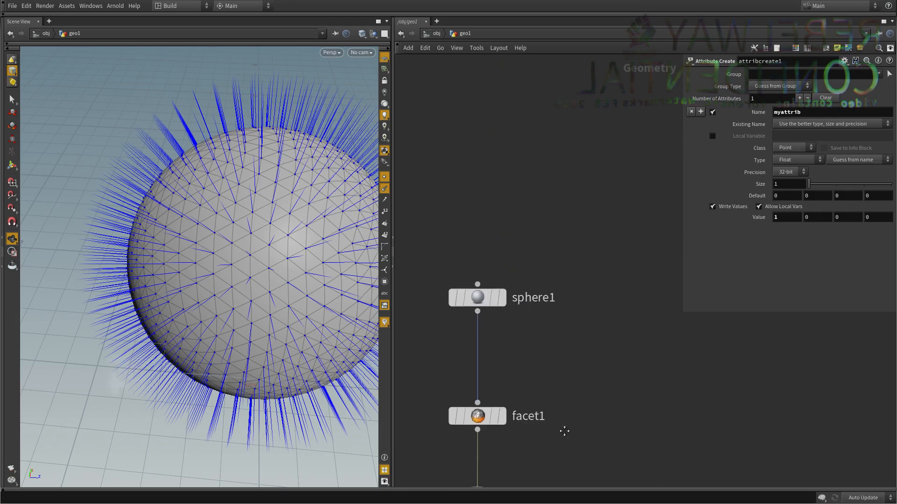
right_click(479, 296)
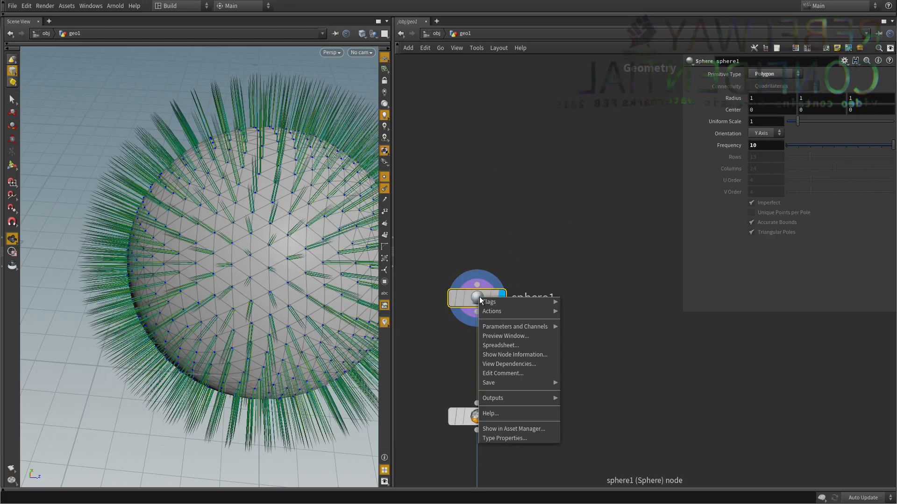
left_click(506, 345)
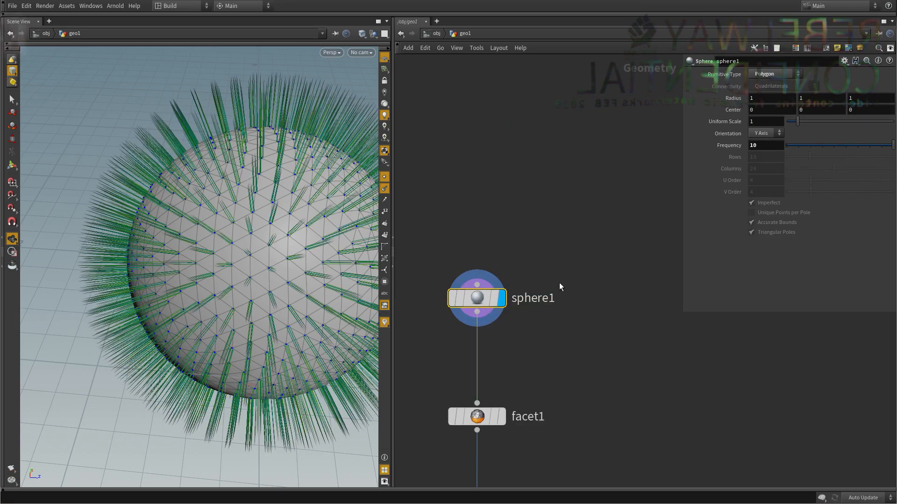
Move the sphere's geometry spreadsheet over the viewport, enlarge it and examine the position values of each point.
middle_click_drag(559, 282, 546, 247)
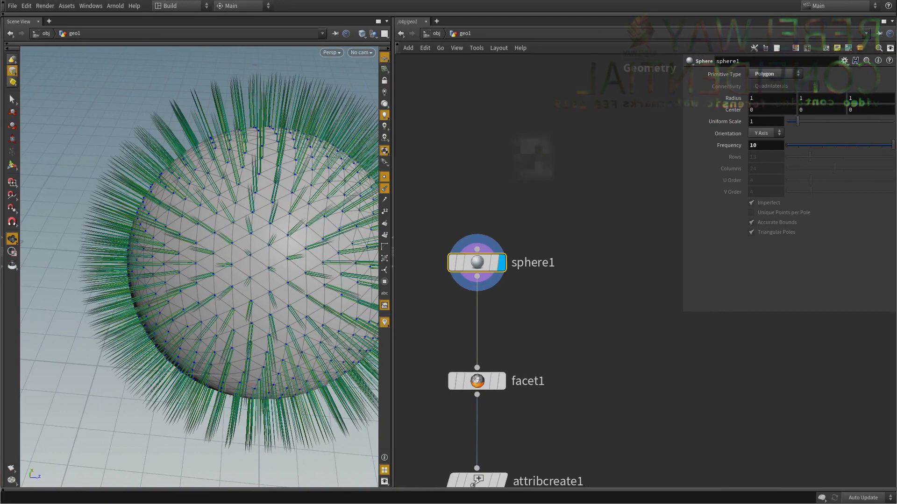
left_click_drag(645, 273, 525, 166, "alt")
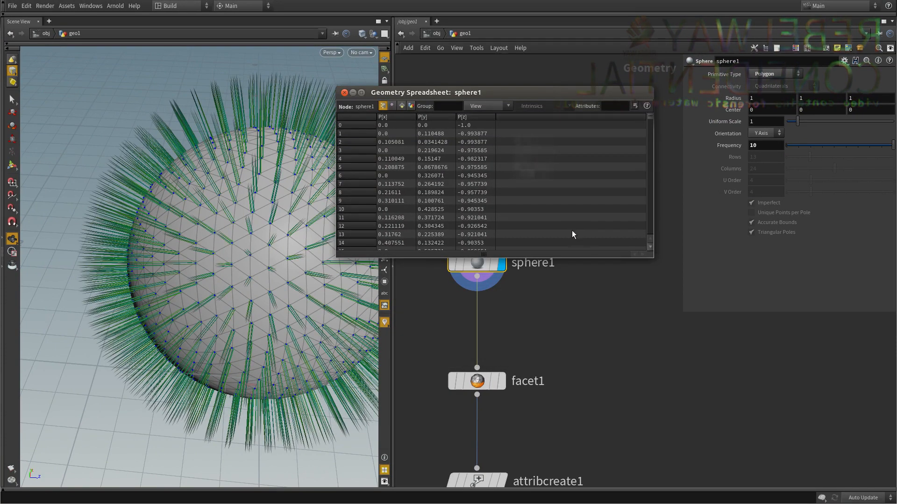
left_click_drag(573, 233, 260, 236, "alt")
middle_click_drag(275, 241, 331, 288, "alt")
left_click_drag(326, 256, 345, 218, "alt")
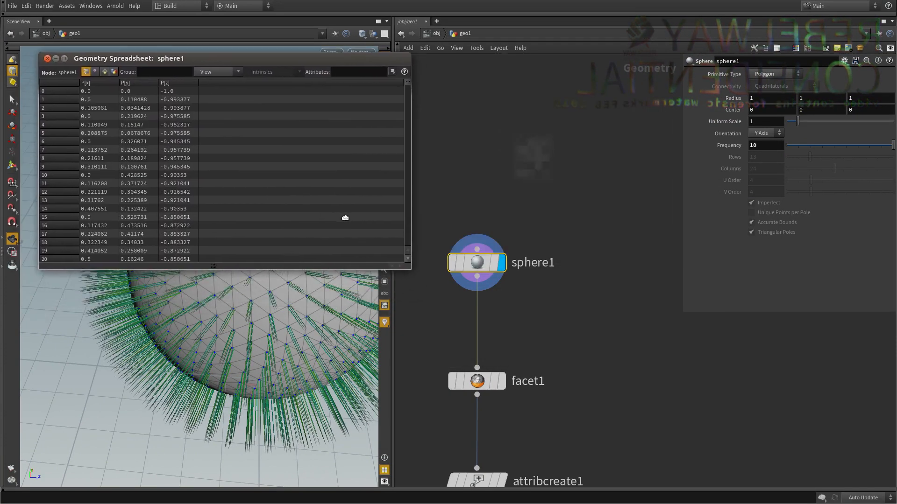
middle_click_drag(365, 234, 356, 211, "alt")
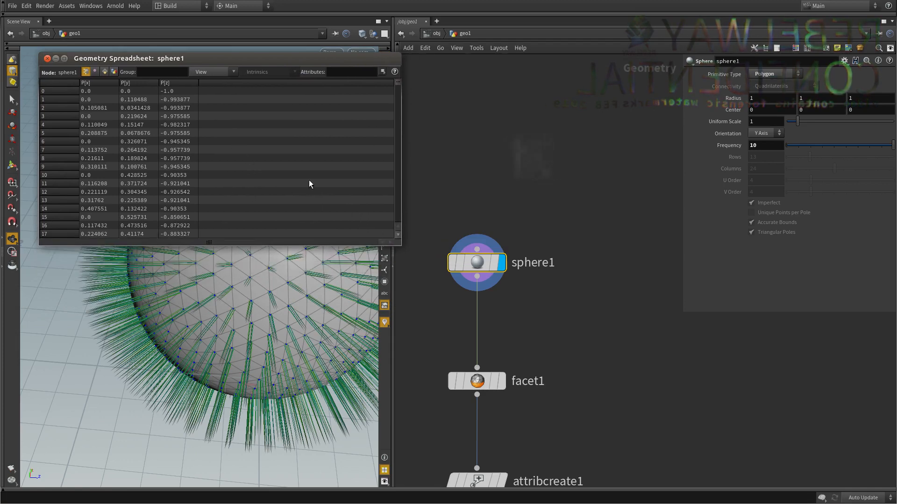
middle_click_drag(310, 184, 351, 234, "alt")
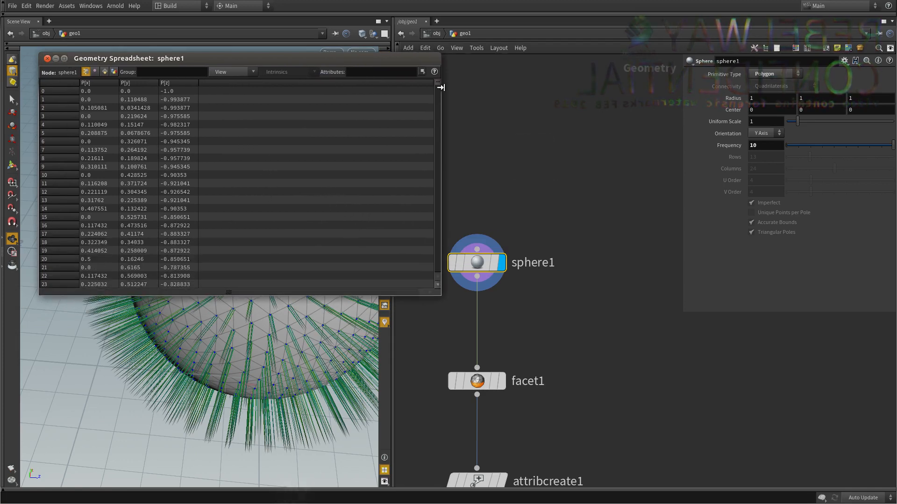
left_click_drag(439, 84, 467, 35)
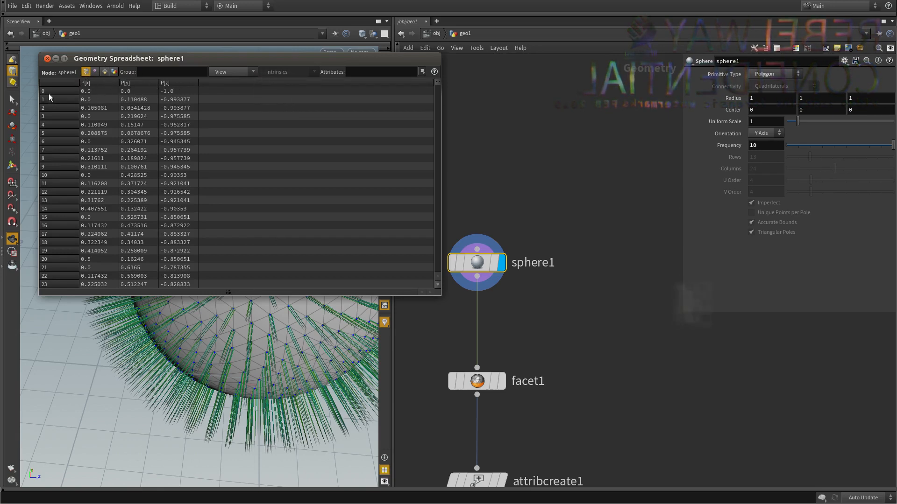
Display the Attribute Create node and open its geometry spreadsheet in place of the sphere's.
scroll(60, 150, "down", 2)
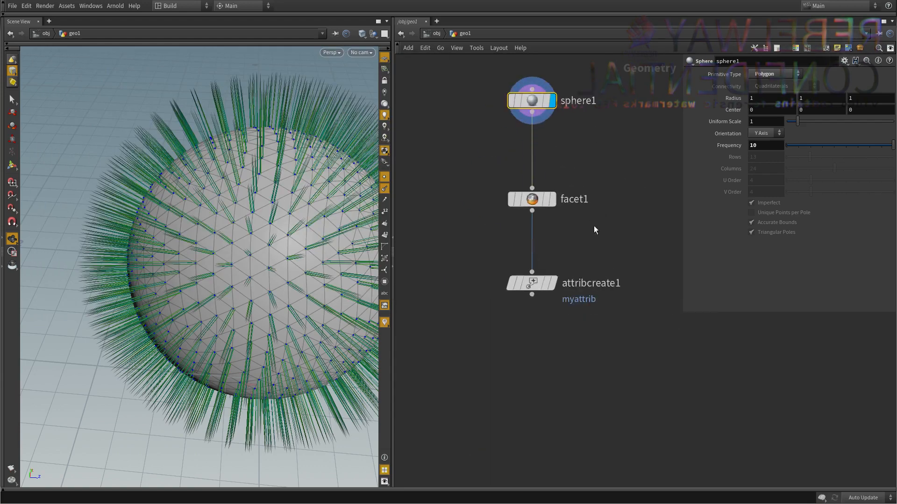
left_click(551, 284)
left_click(534, 284)
right_click(533, 284)
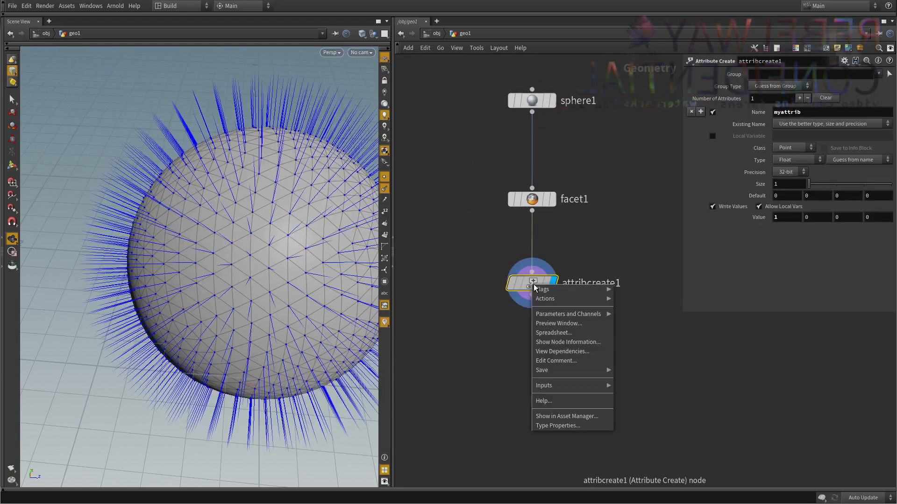
left_click(556, 334)
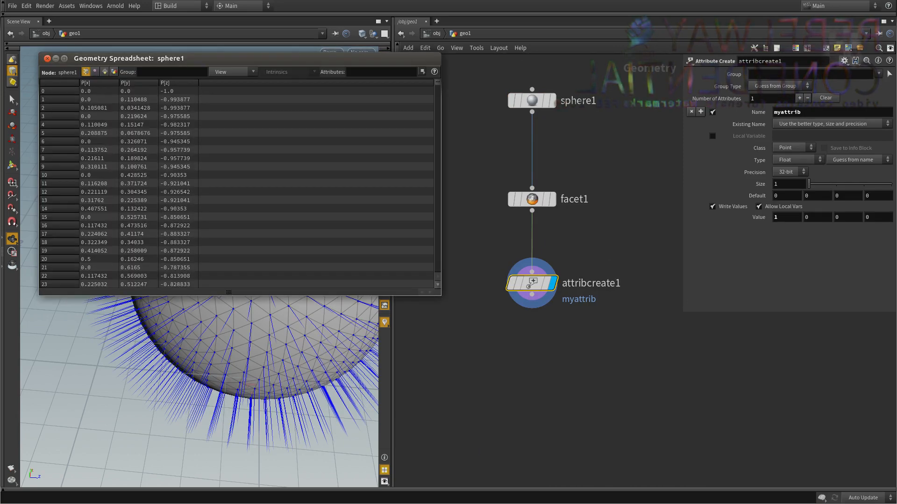
left_click(47, 58)
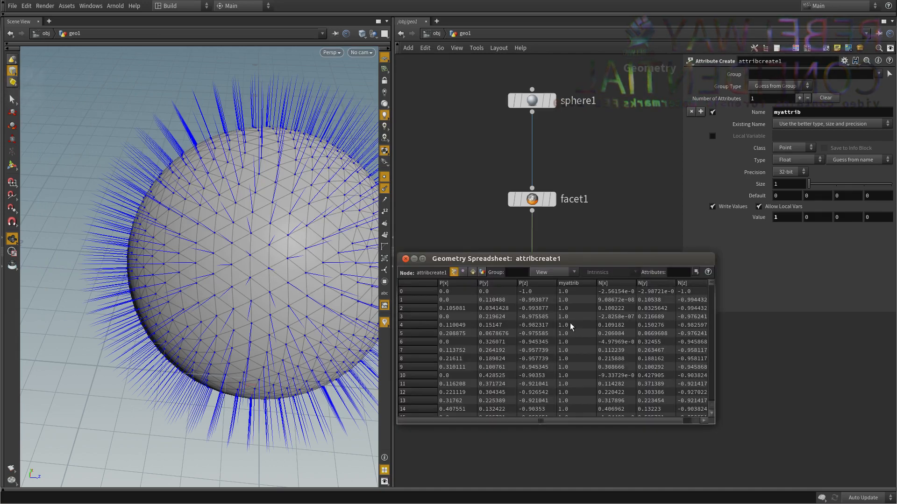
Move the Attribute Create spreadsheet over the viewport, enlarge it and examine the position, myattrib and normal values of each point.
left_click_drag(571, 327, 226, 175, "alt")
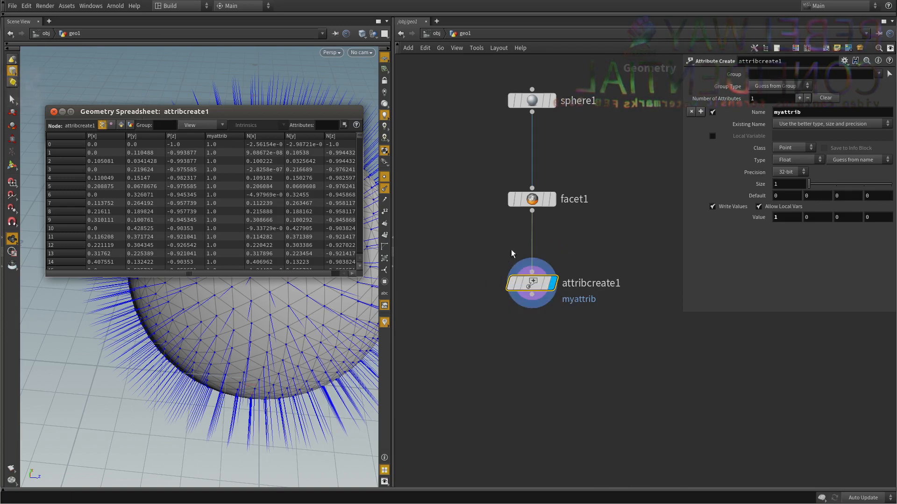
middle_click_drag(304, 231, 414, 346, "alt")
left_click_drag(413, 344, 373, 341, "alt")
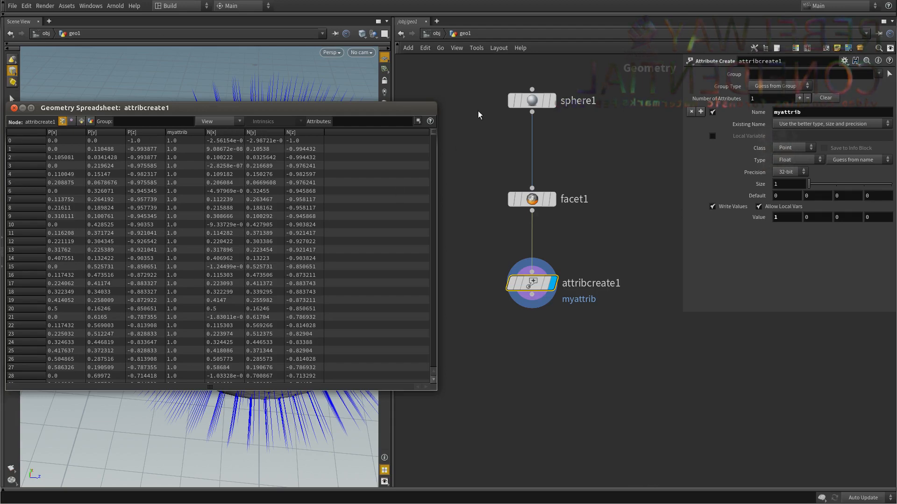
left_click_drag(434, 134, 438, 113)
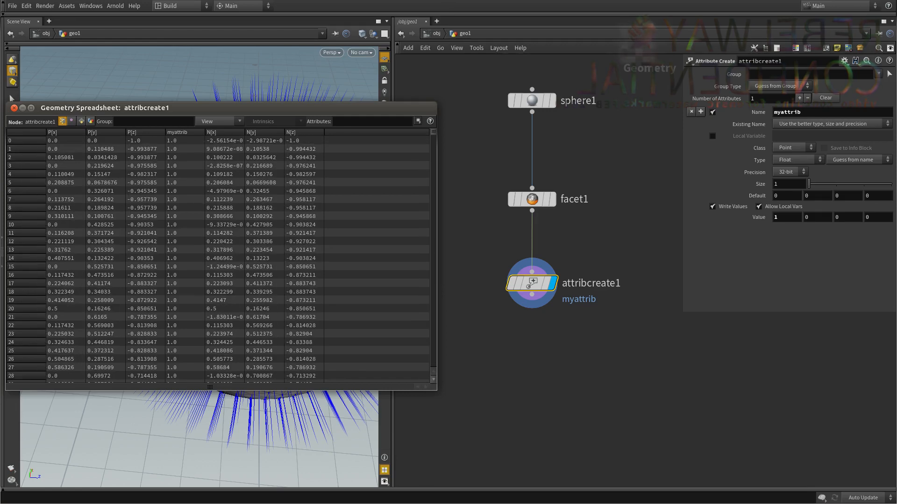
Close the geometry spreadsheet and read the Attribute Create node's info for its point attributes.
left_click(14, 107)
middle_click(527, 286)
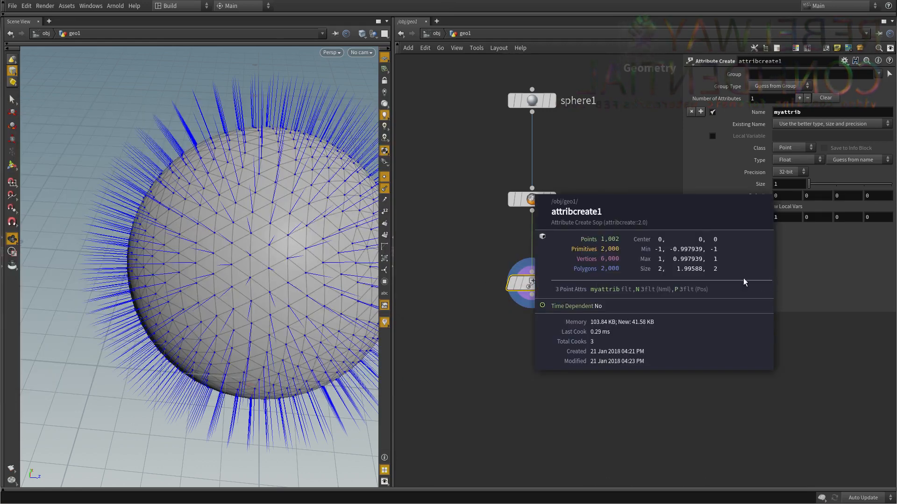
scroll(670, 296, "up", 1)
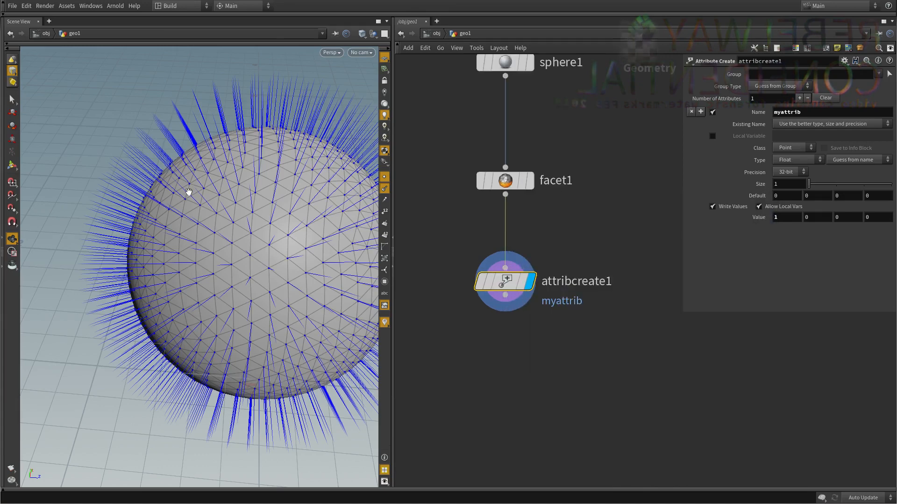
Hide the point markers and point normals on the sphere in the viewport.
right_click_drag(190, 192, 250, 250)
left_click_drag(251, 250, 216, 245)
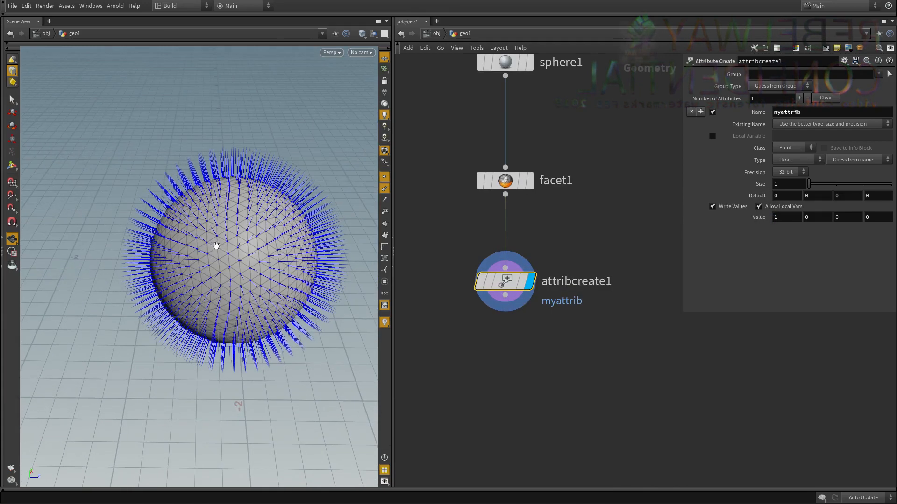
left_click(385, 190)
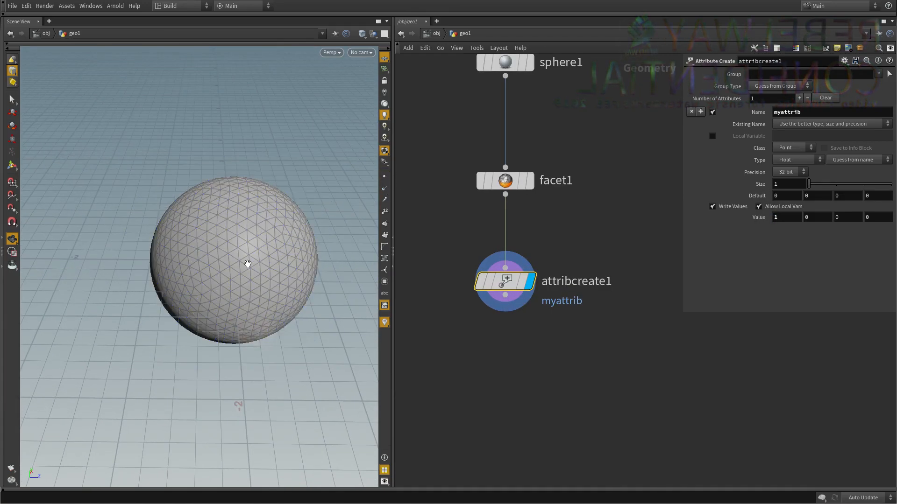
middle_click_drag(260, 252, 247, 257)
left_click_drag(252, 257, 244, 276)
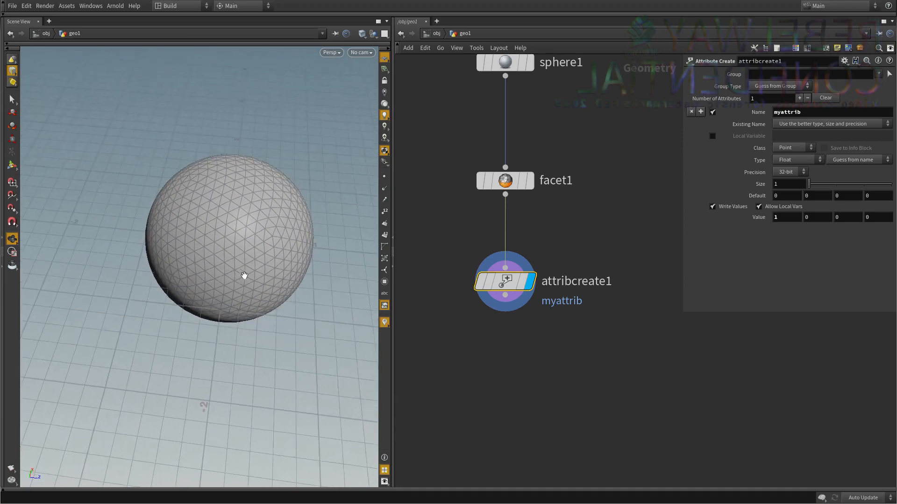
middle_click_drag(244, 276, 219, 288)
Add a Tube node beside the Attribute Create node and display it.
scroll(607, 318, "down", 2)
middle_click_drag(595, 341, 545, 277)
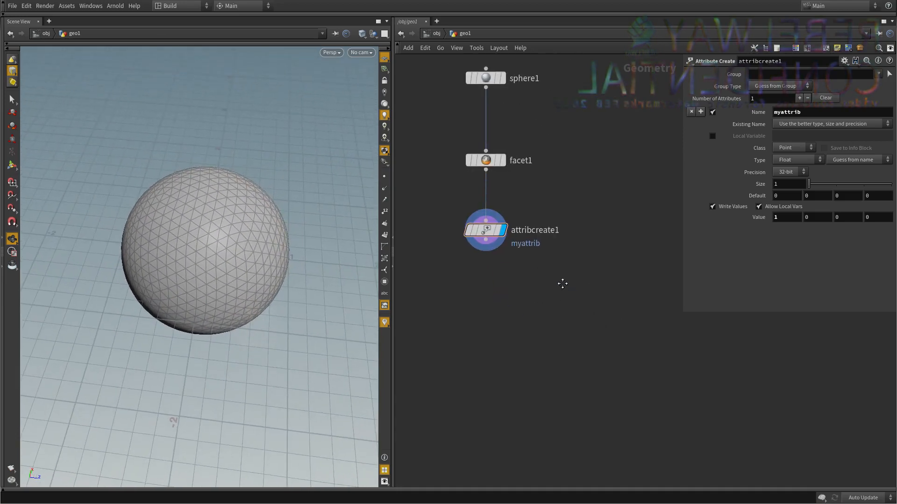
middle_click_drag(562, 283, 565, 290)
key("Tab")
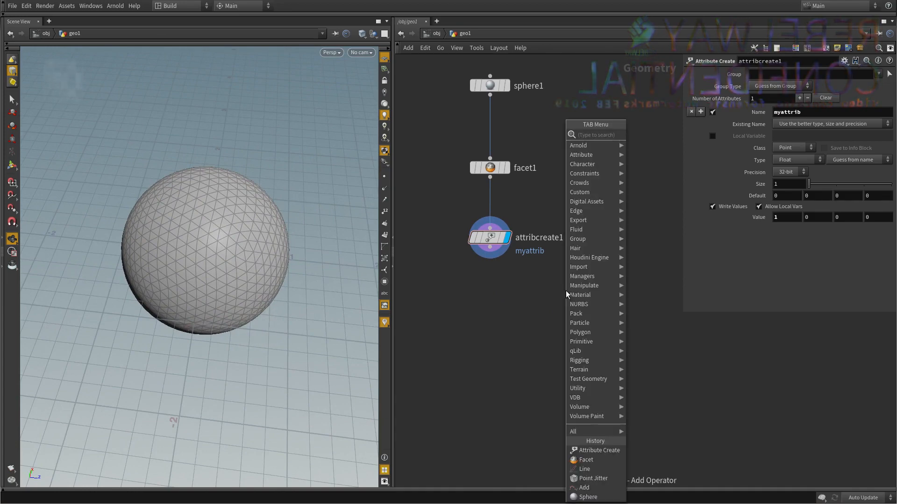
type("tube")
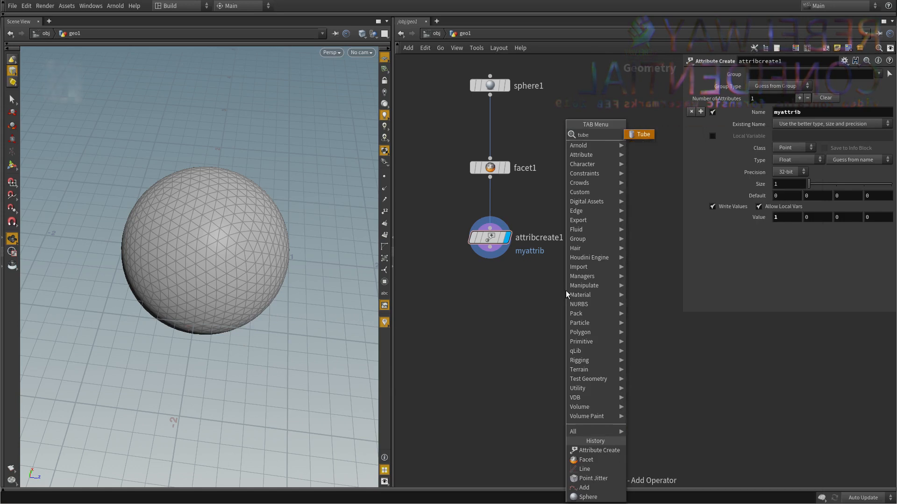
key("Return")
left_click(565, 290)
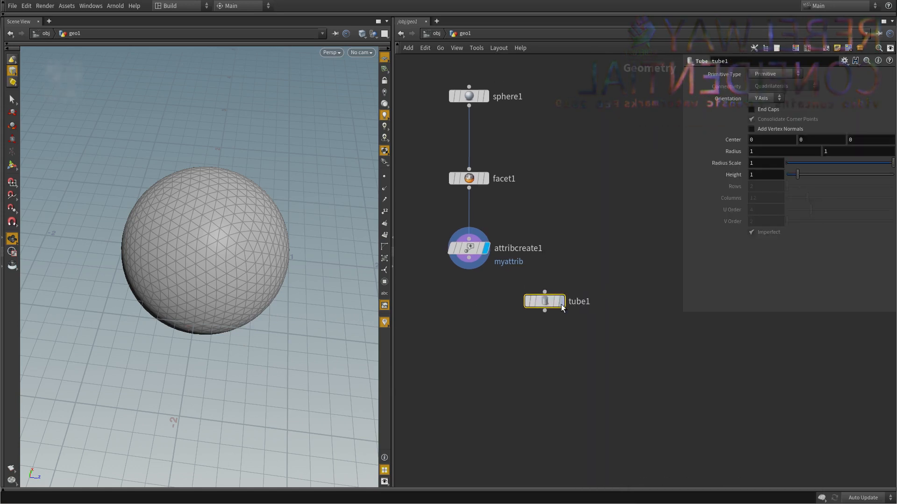
left_click(562, 303)
left_click_drag(543, 305, 563, 292)
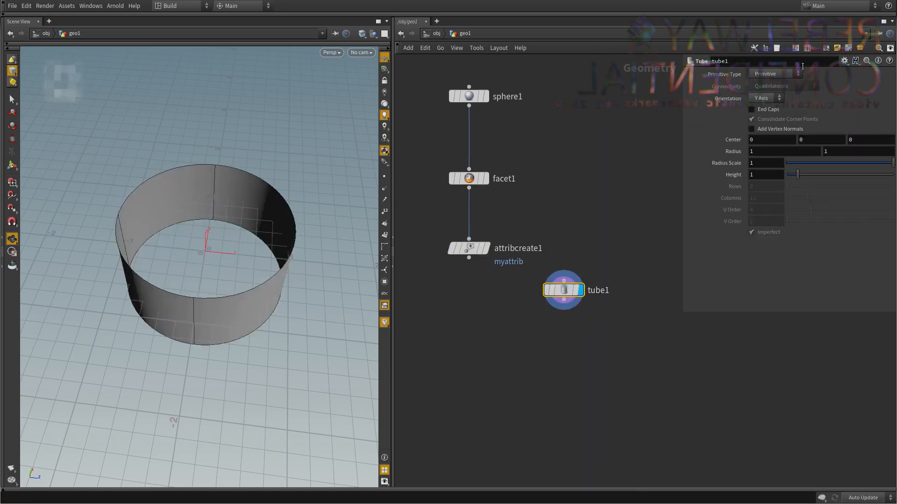
Make the tube a polygon with radius scale 0.088, height 5.31 and end caps, keeping its center at the origin.
left_click(771, 73)
left_click(764, 92)
middle_click_drag(687, 138, 682, 139)
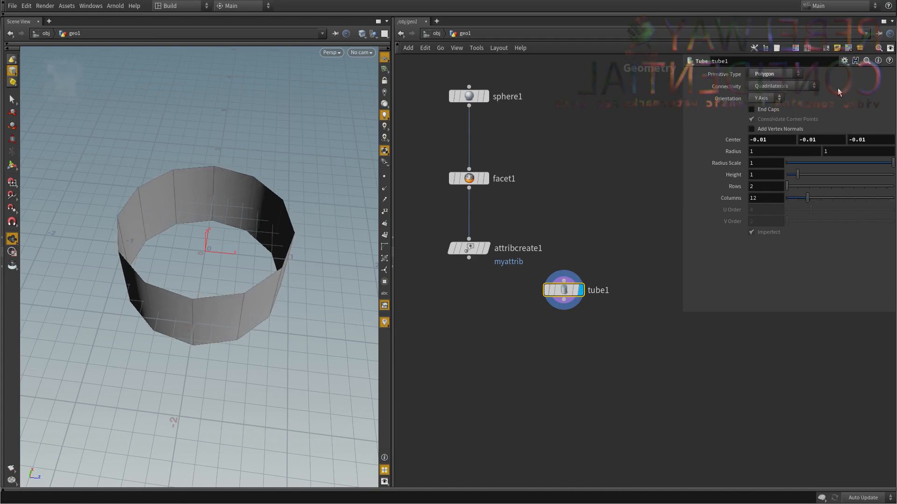
key("ctrl+z")
left_click_drag(795, 175, 843, 175)
key("ctrl+z")
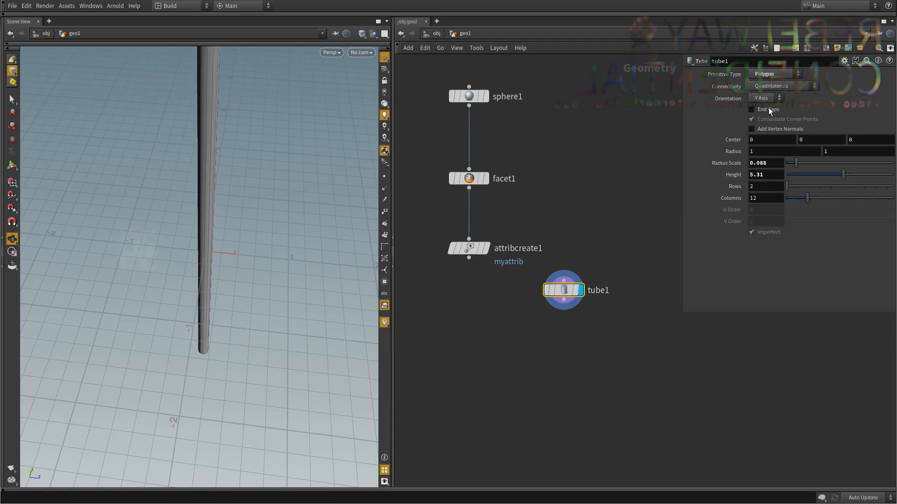
left_click_drag(225, 204, 255, 195)
Show the geometry in wireframe and template the Attribute Create node so the sphere appears together with the tube.
key("shift+w")
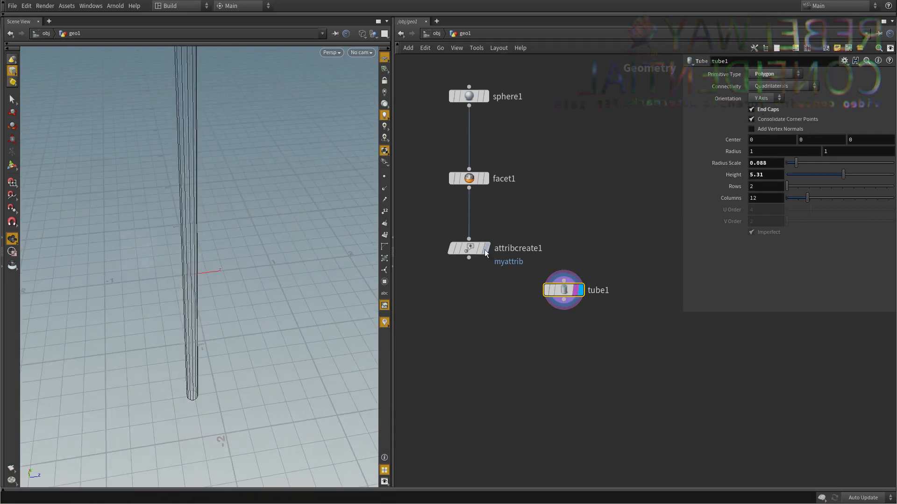
middle_click_drag(544, 213, 551, 195)
left_click(551, 195)
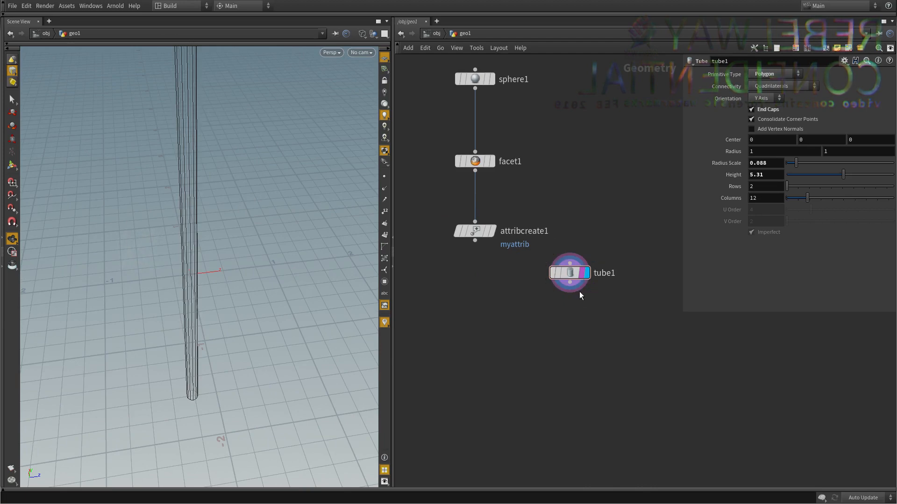
left_click(488, 232)
left_click_drag(260, 220, 223, 275)
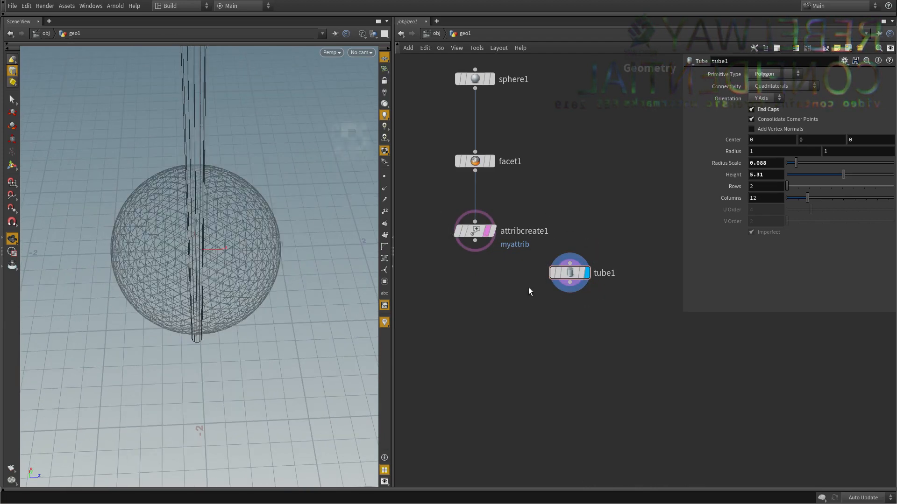
Move the tube along Z to a center of 1.11434 so it stands beside the sphere.
left_click_drag(681, 357, 523, 230)
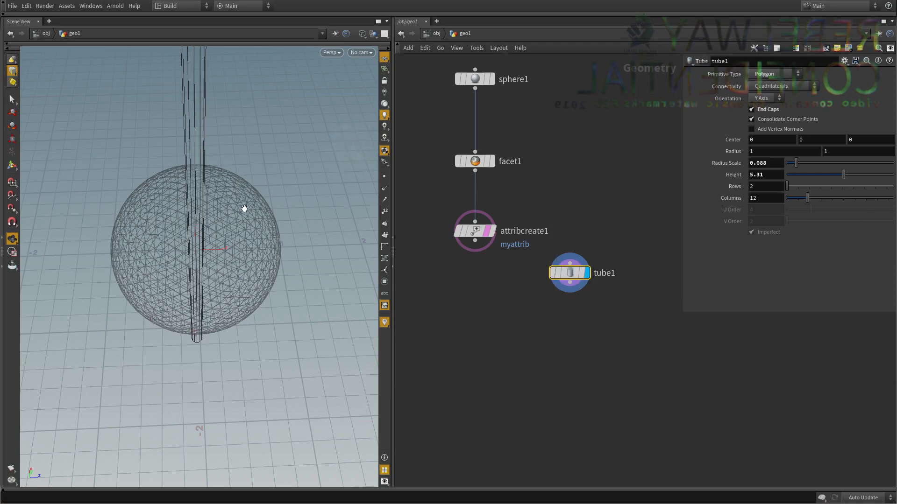
key("t")
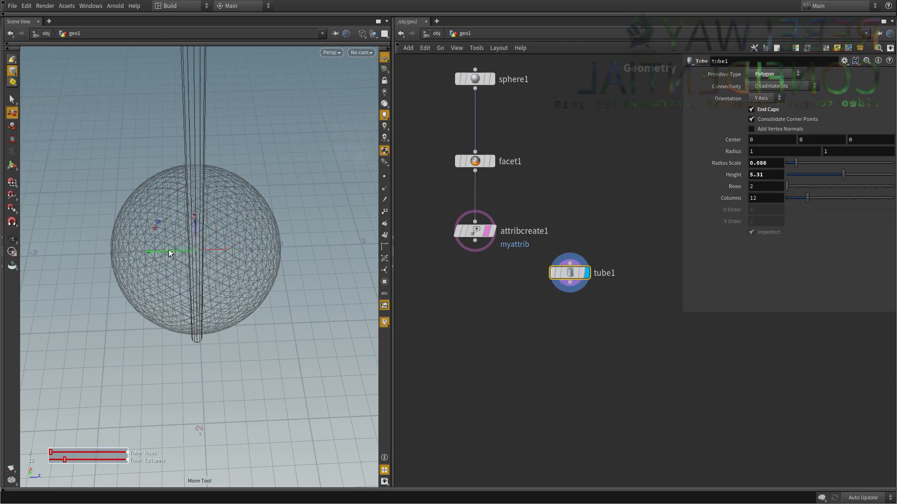
left_click_drag(169, 249, 248, 194)
key("Escape")
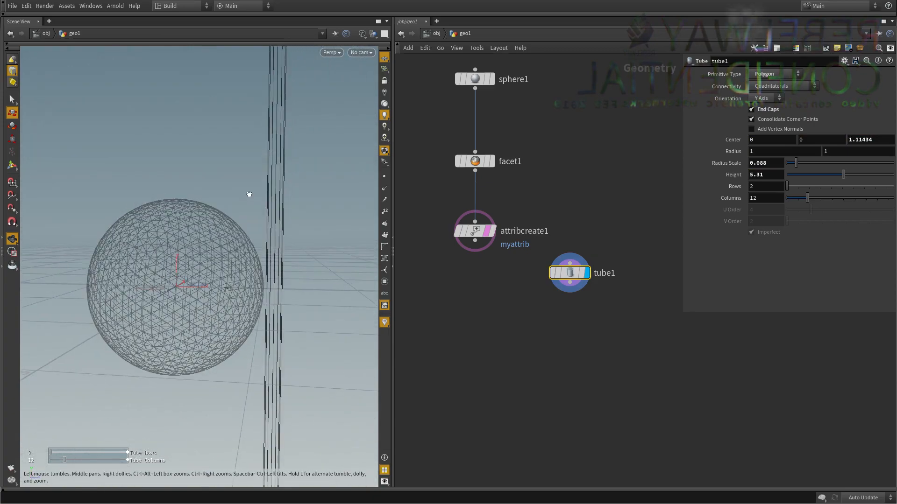
Set the tube to 74 rows and 39 columns.
left_click_drag(789, 186, 890, 187)
left_click_drag(807, 198, 869, 199)
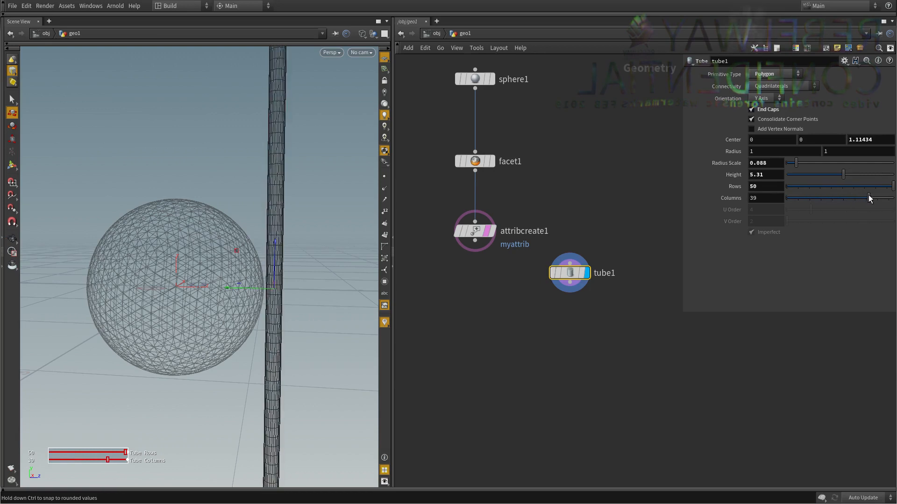
left_click_drag(724, 189, 747, 188)
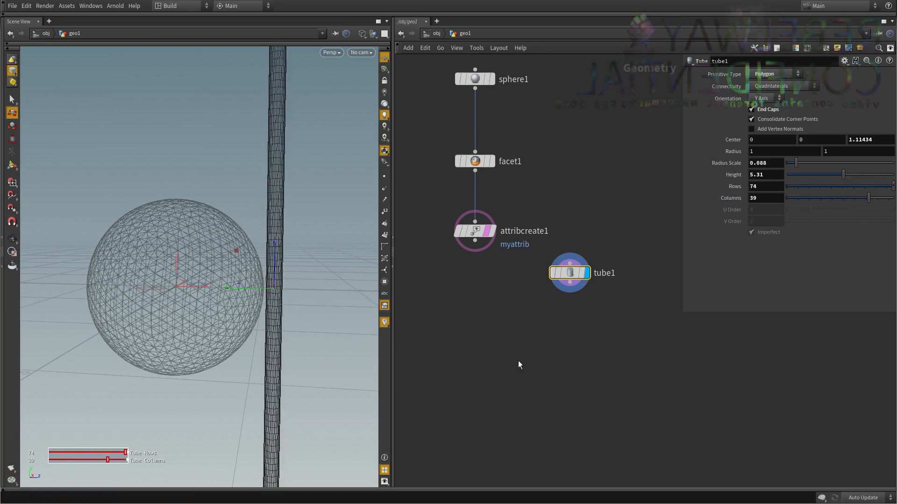
Remove the template from the Attribute Create node, display that node and return the viewport to shaded mode.
left_click(487, 231)
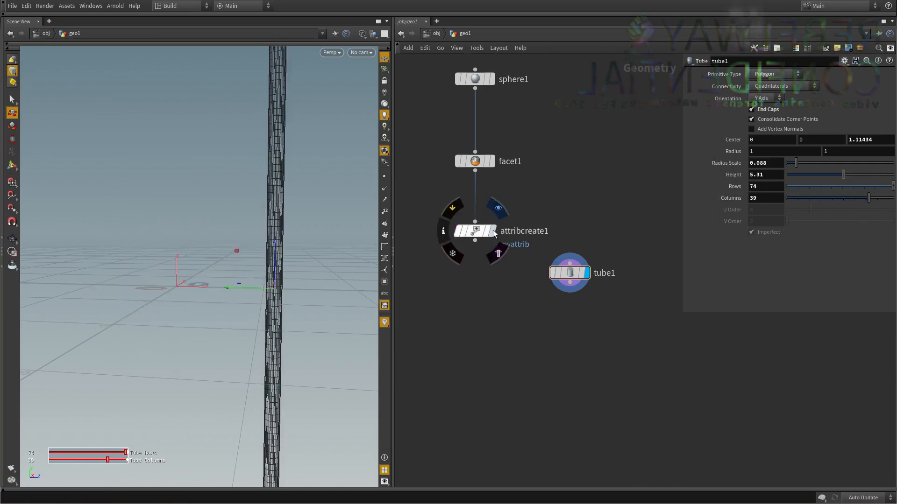
left_click(492, 231)
middle_click_drag(477, 296, 466, 277)
left_click_drag(108, 245, 150, 292, "alt")
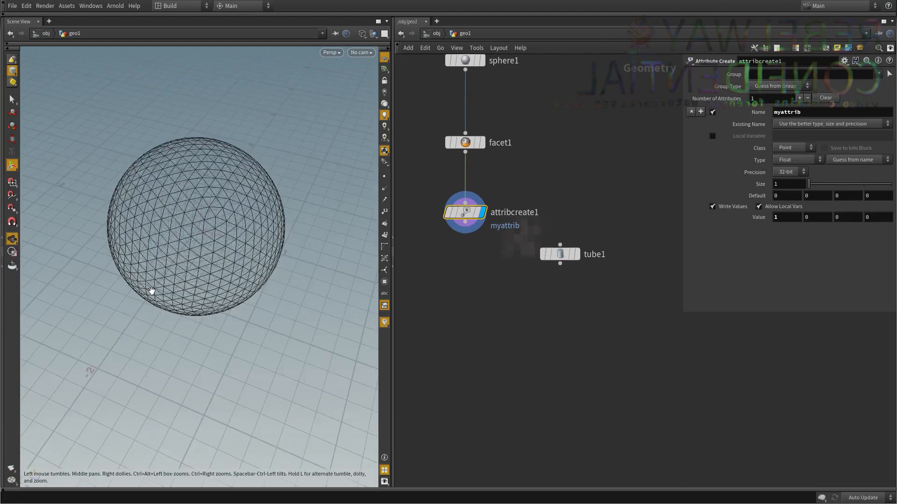
middle_click_drag(150, 292, 142, 326, "alt")
scroll(627, 248, "up", 1)
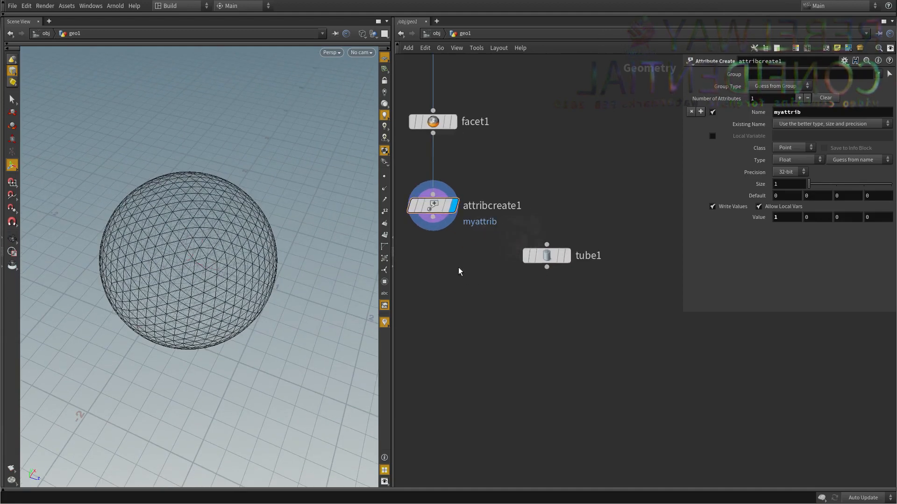
key("w")
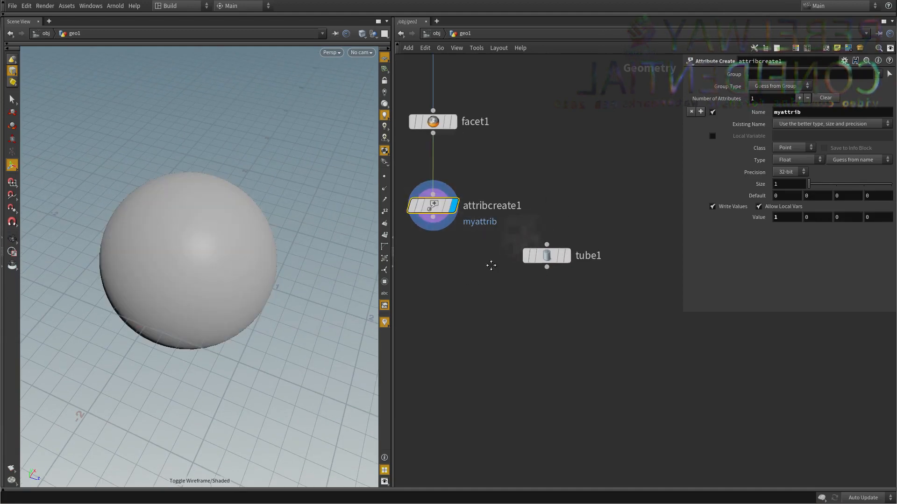
Add a Color node after the Attribute Create node, display it and read its info for point attributes.
middle_click_drag(491, 266, 511, 260)
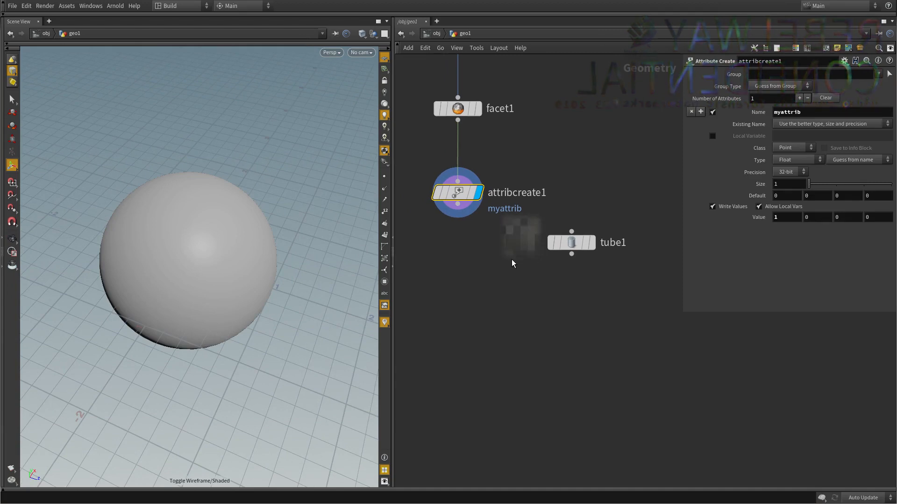
key("Tab")
type("co")
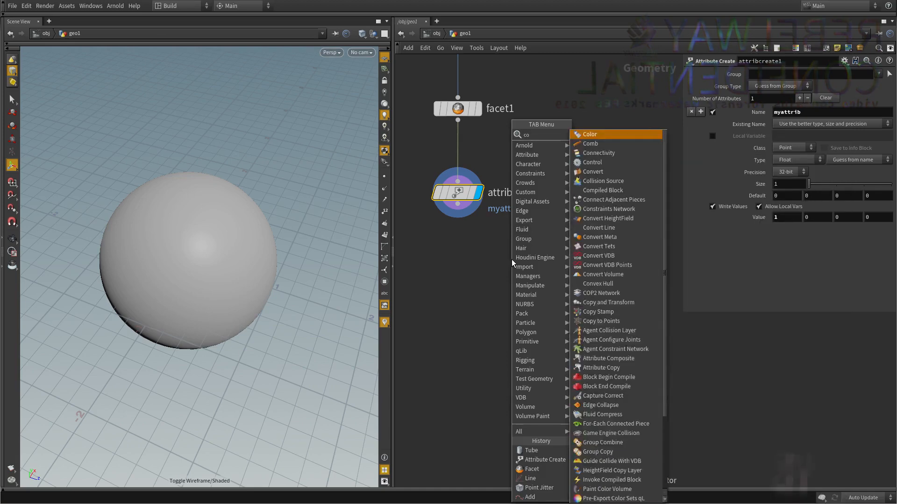
type("lor")
key("Return")
left_click(511, 259)
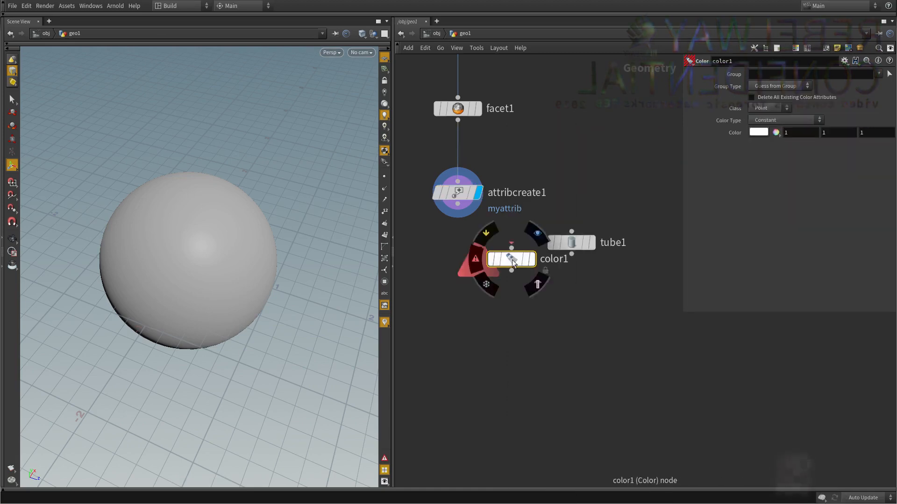
left_click_drag(512, 260, 490, 257)
left_click_drag(458, 204, 453, 282)
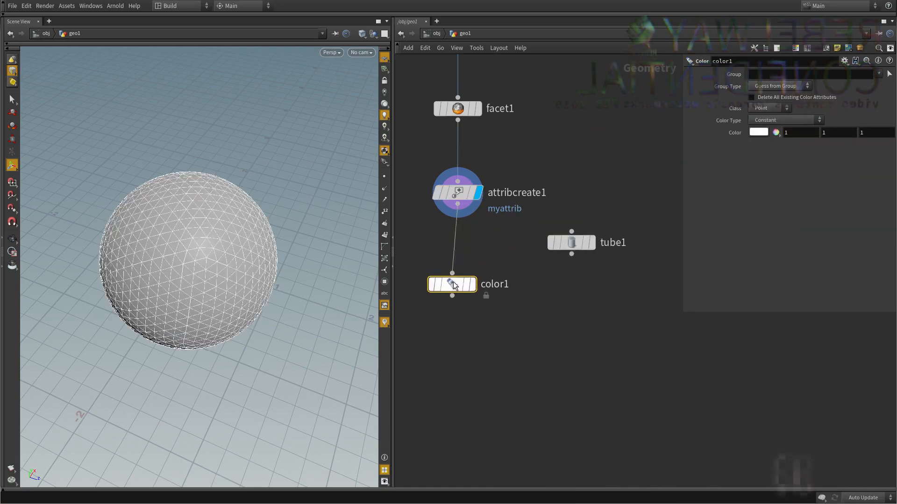
left_click(475, 260)
middle_click(455, 285)
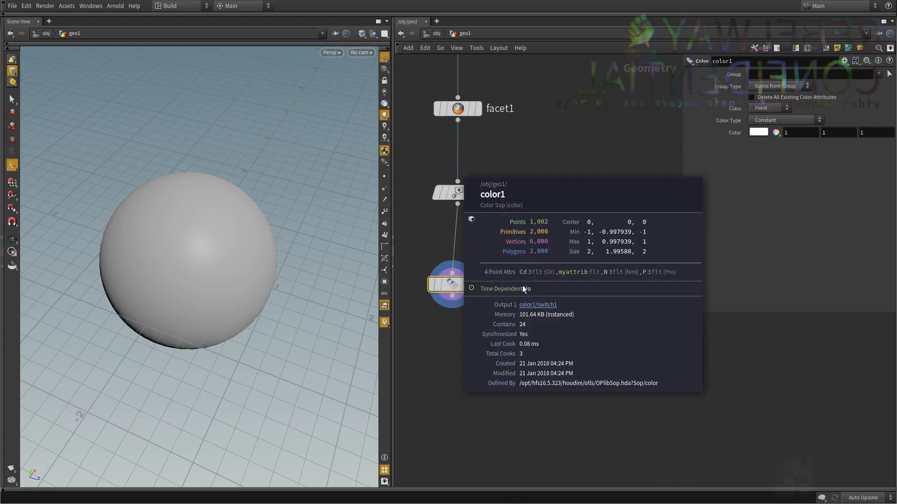
Set the sphere's Color node to red with values 1, 0, 0.
key("Tab")
type("0")
key("Return")
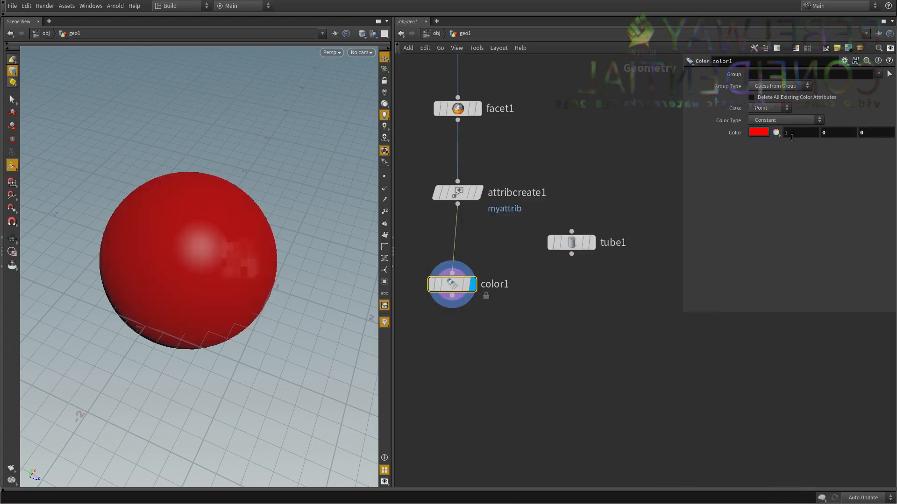
Duplicate the Color node, connect the copy below the tube and display it.
left_click_drag(454, 286, 466, 291)
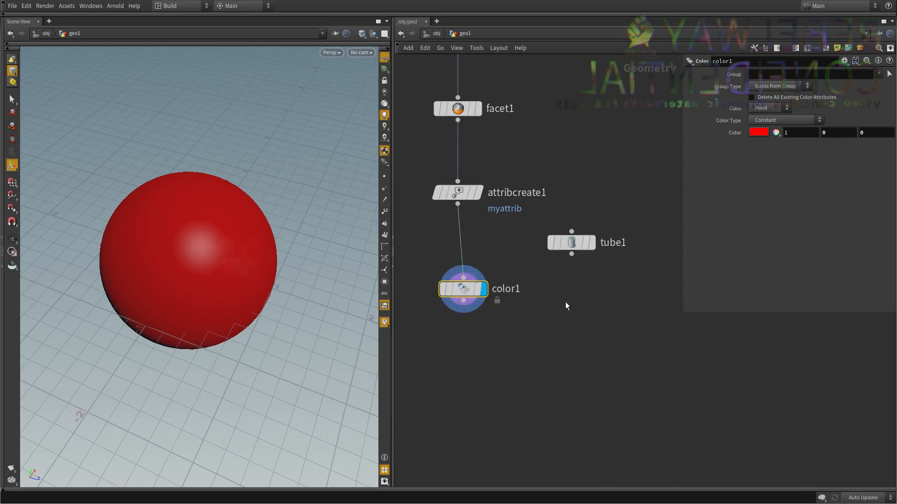
key("ctrl+v")
left_click_drag(573, 276, 578, 296)
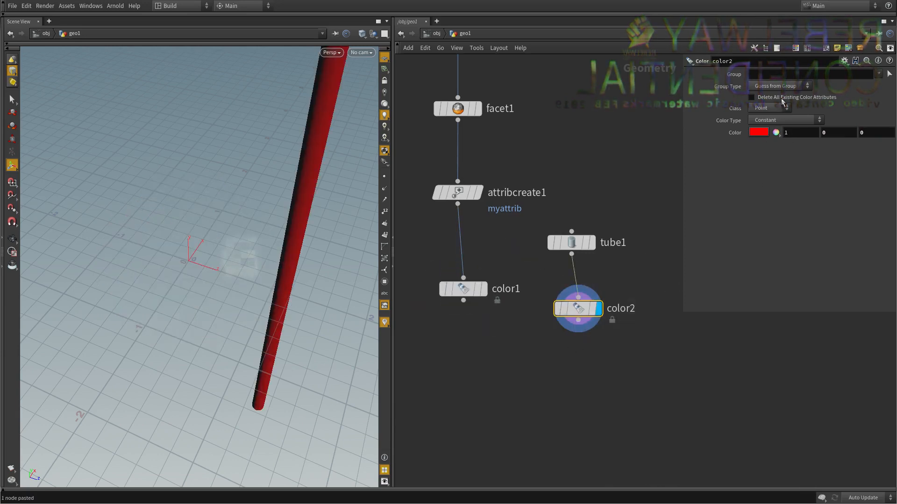
Set the tube's Color node to green with values 0, 1, 0.
left_click_drag(806, 137, 722, 129)
type("0")
key("Return")
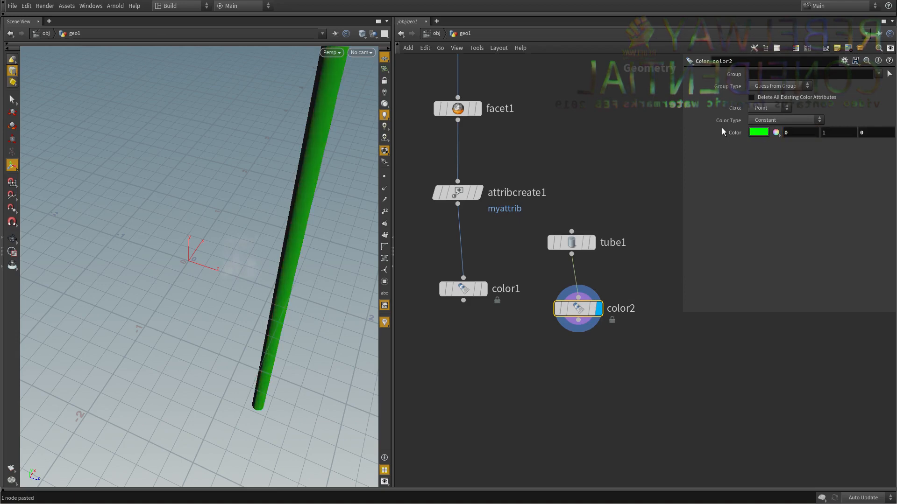
Display the sphere's Color node and the tube's Color node in turn to compare both colored objects.
left_click(483, 289)
middle_click_drag(449, 282, 439, 256)
left_click_drag(238, 270, 269, 228, "alt")
left_click(584, 331)
left_click_drag(598, 334, 567, 282)
key("r")
Add an Attribute Transfer node below the two Color nodes.
middle_click_drag(530, 354, 530, 334)
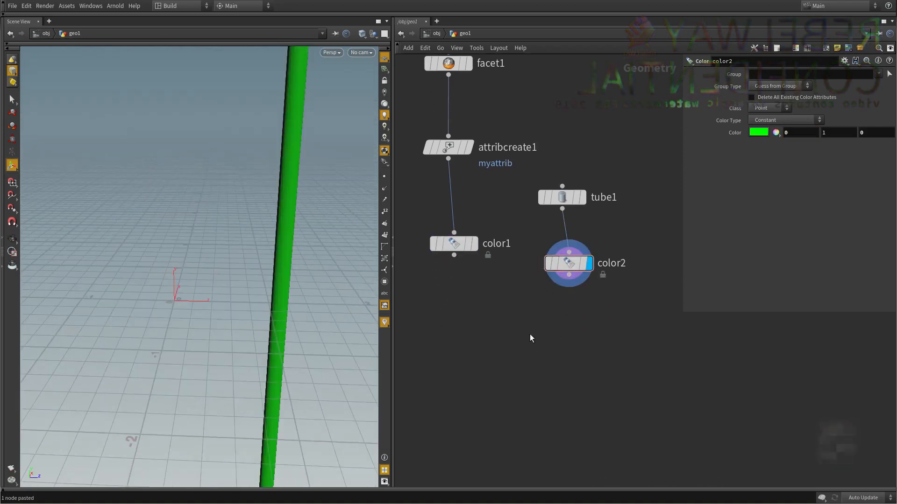
key("Tab")
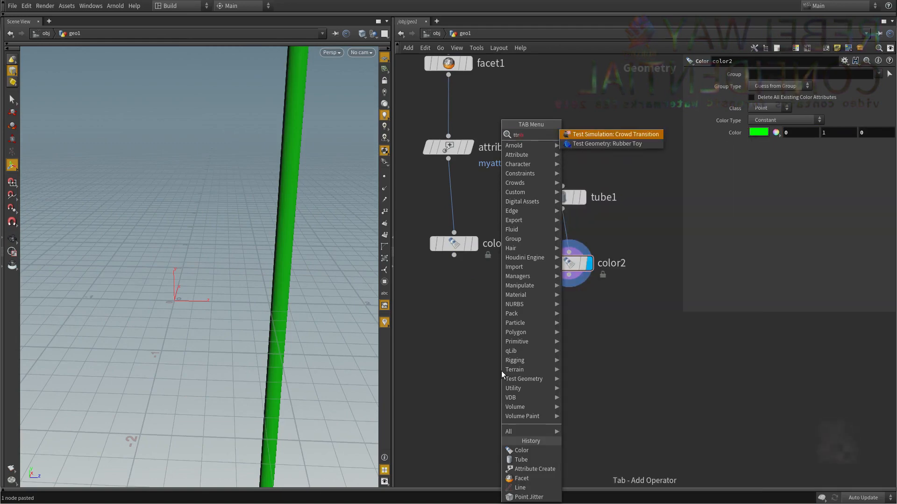
type("transfer")
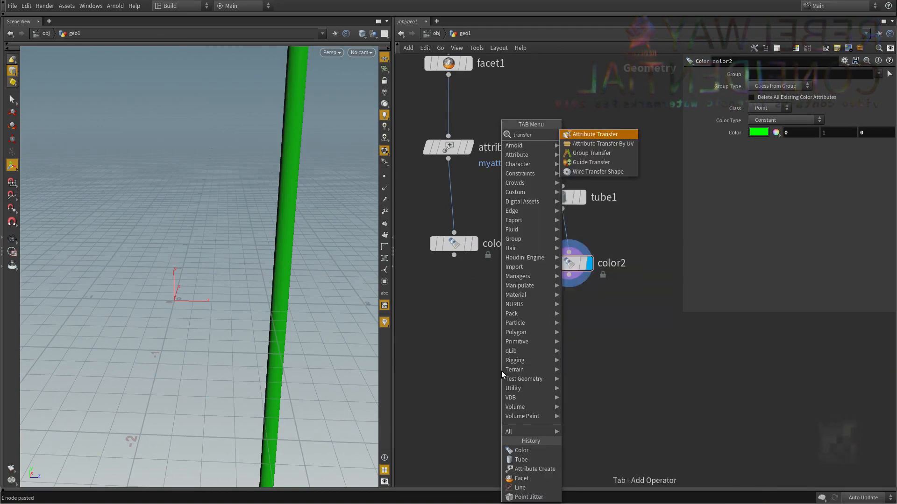
key("Return")
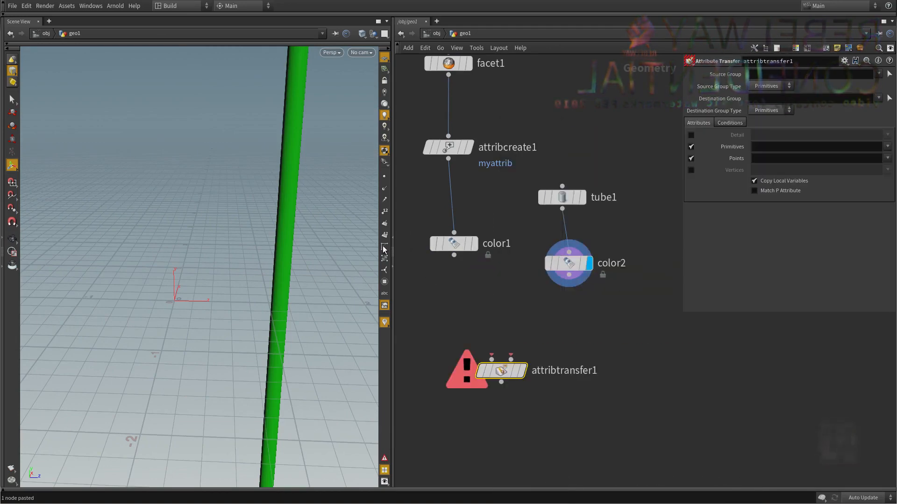
Connect the sphere's Color node to the Attribute Transfer's first input and the tube's Color node to its second, and display the transfer.
left_click_drag(472, 288, 457, 250)
left_click(474, 244)
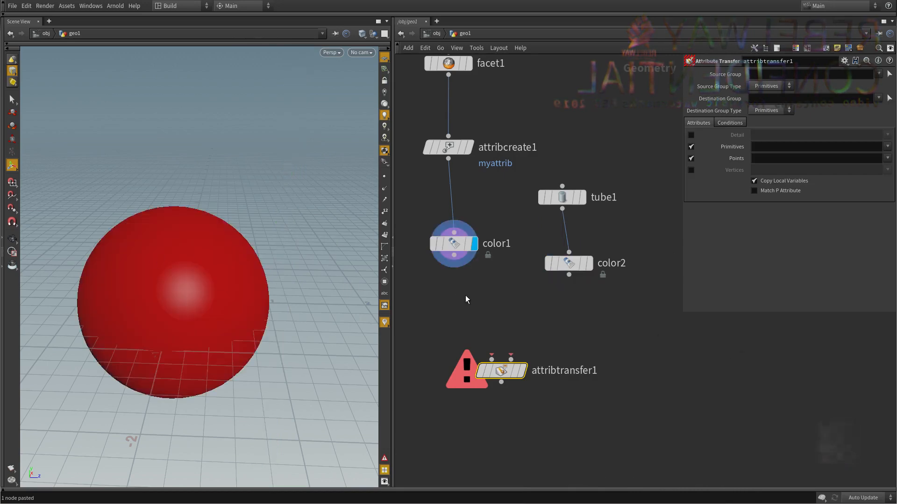
left_click(454, 255)
left_click(492, 359)
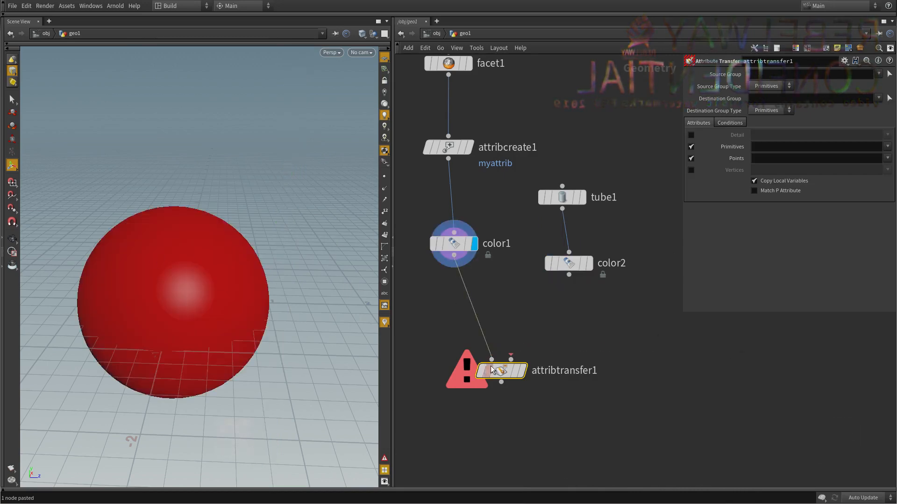
left_click(511, 359)
left_click(569, 275)
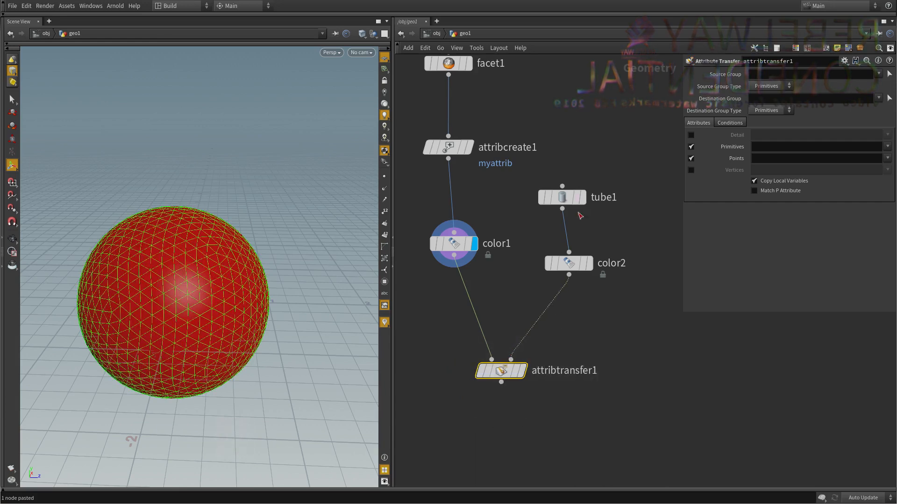
left_click(521, 371)
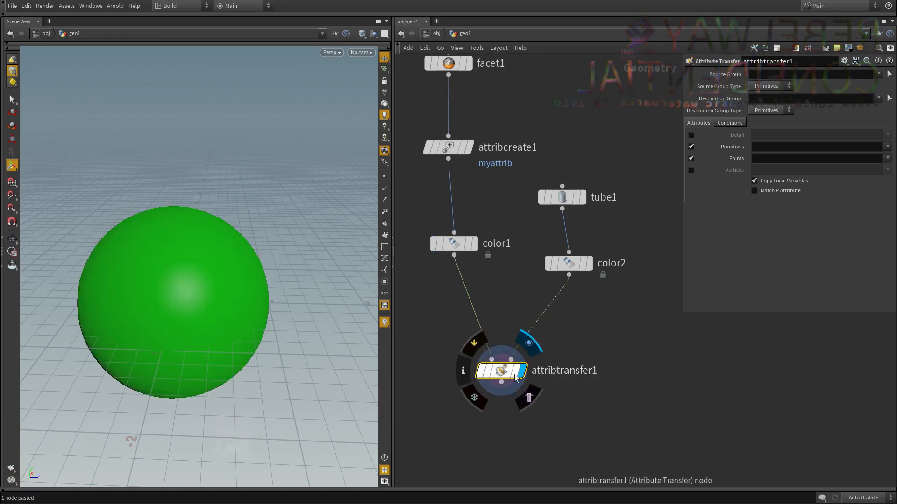
left_click_drag(108, 276, 338, 304, "alt")
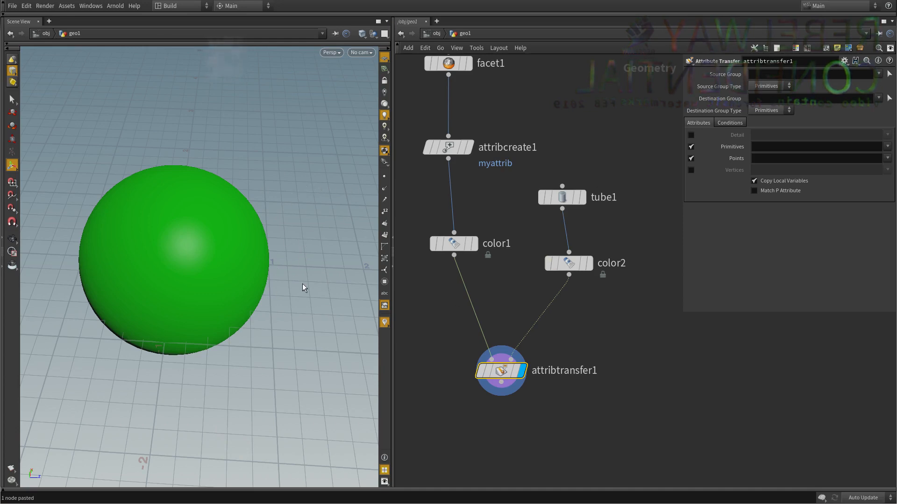
Lower the Attribute Transfer's Distance Threshold to 0.18 in its conditions and inspect the transferred color on the sphere.
left_click_drag(575, 370, 531, 365)
left_click(421, 321)
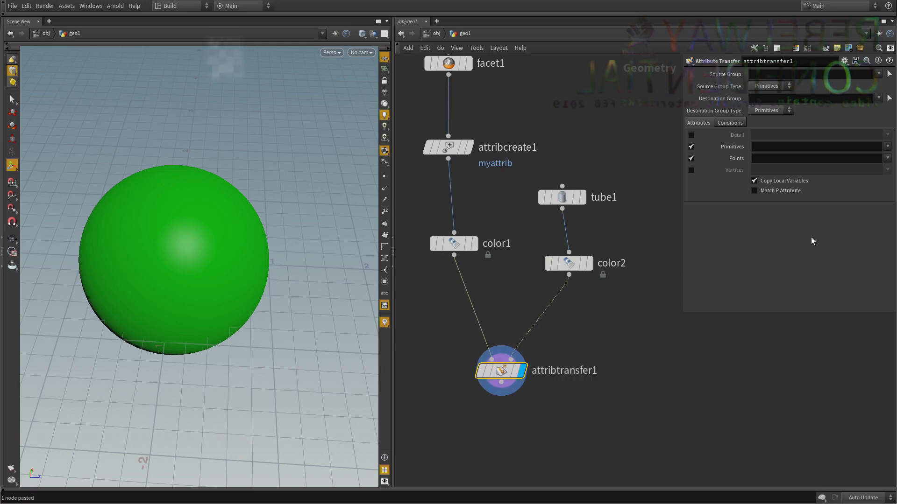
left_click(739, 124)
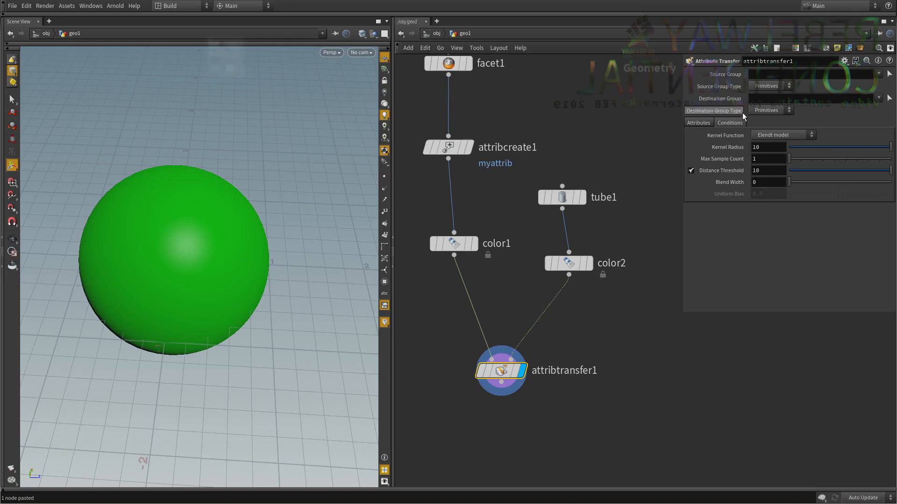
left_click_drag(858, 171, 792, 173)
key("Escape")
left_click_drag(353, 267, 253, 168)
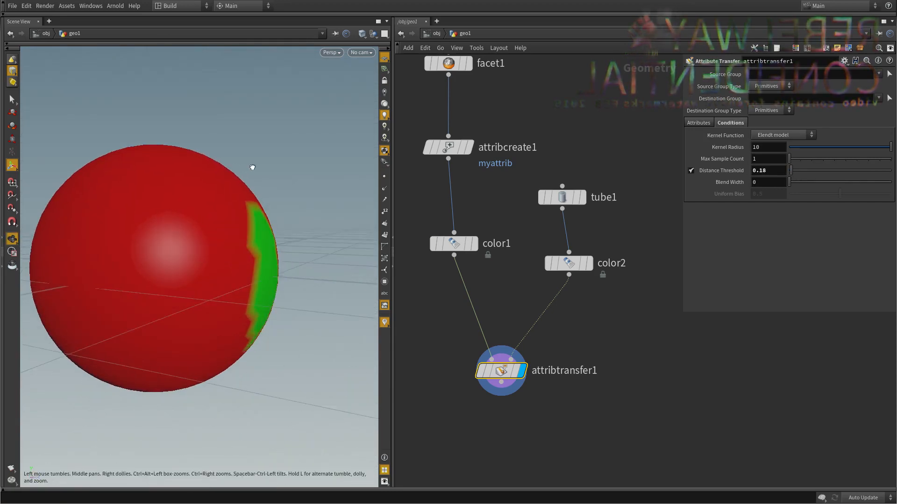
Template the tube's Color node to show the tube beside the sphere, and read the Attribute Transfer node's info.
left_click(588, 267)
left_click_drag(354, 248, 257, 226)
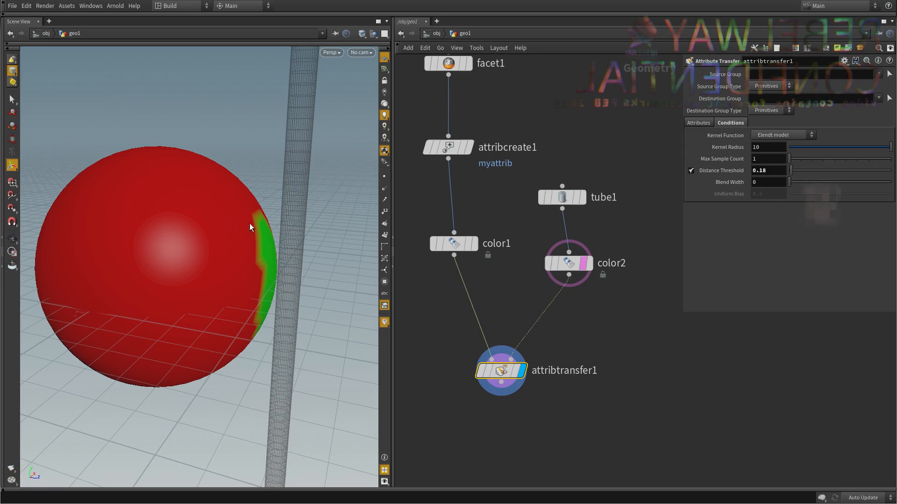
middle_click_drag(527, 319, 533, 275)
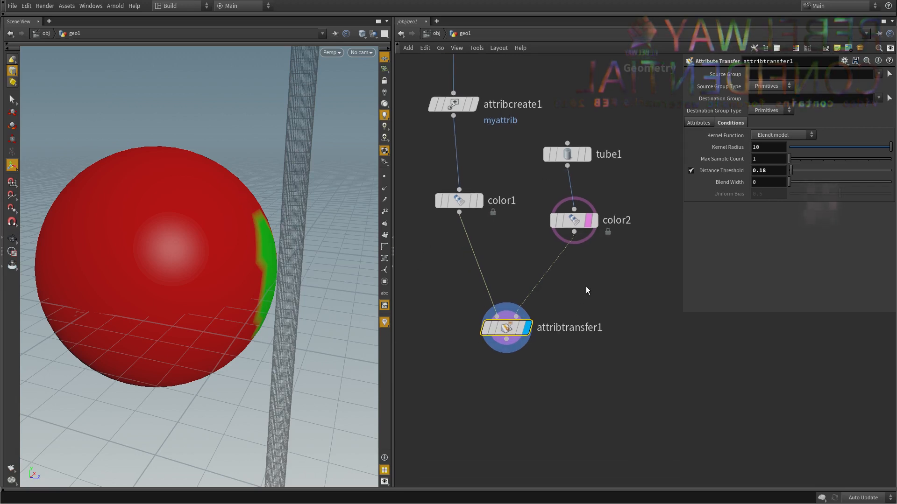
middle_click(500, 342)
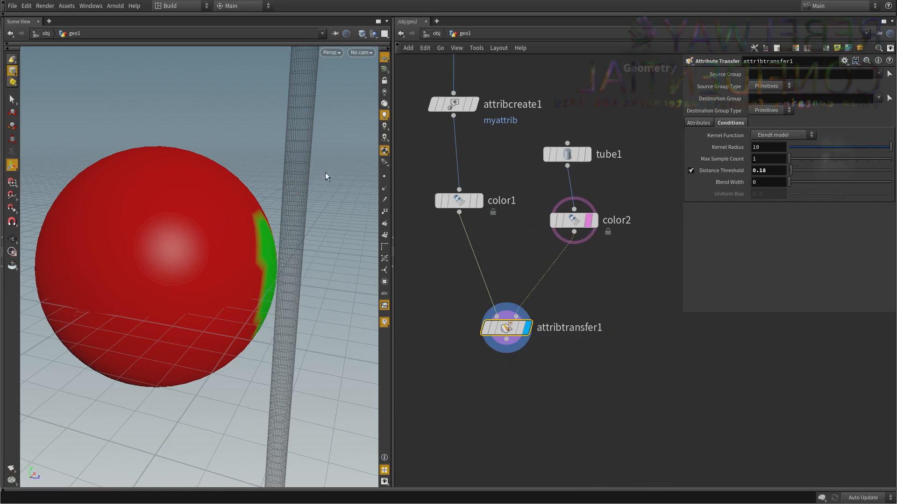
scroll(522, 300, "down", 5)
scroll(520, 244, "up", 3)
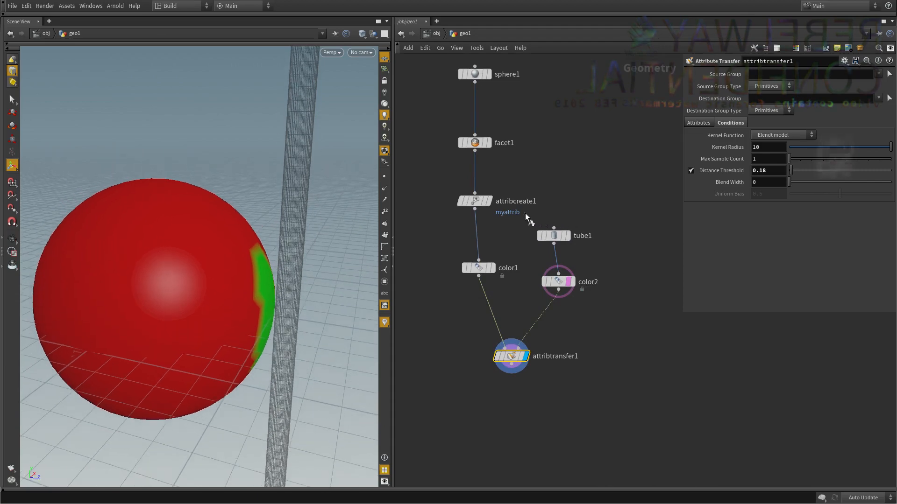
Insert an Add node between attribcreate1 and color1, enable Delete Geometry But Keep the Points and display it.
left_click(489, 201)
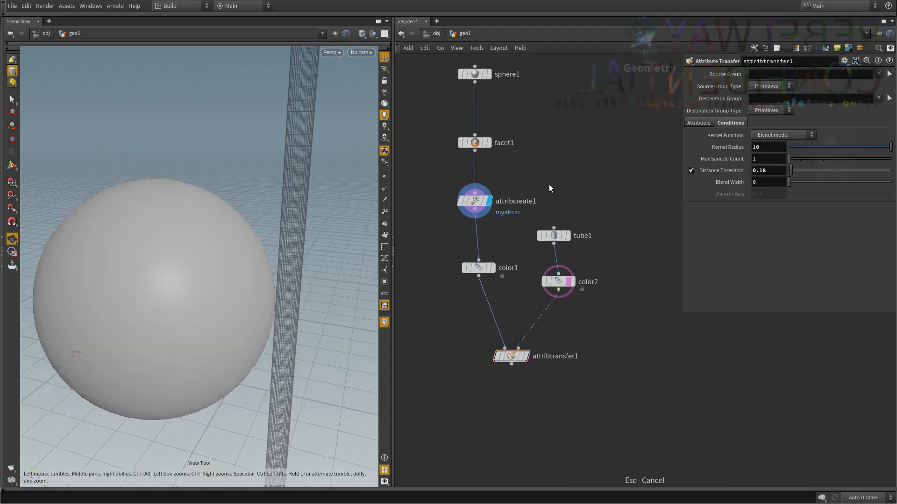
scroll(548, 184, "up", 2)
key("Tab")
type("ad")
left_click(627, 134)
left_click(554, 147)
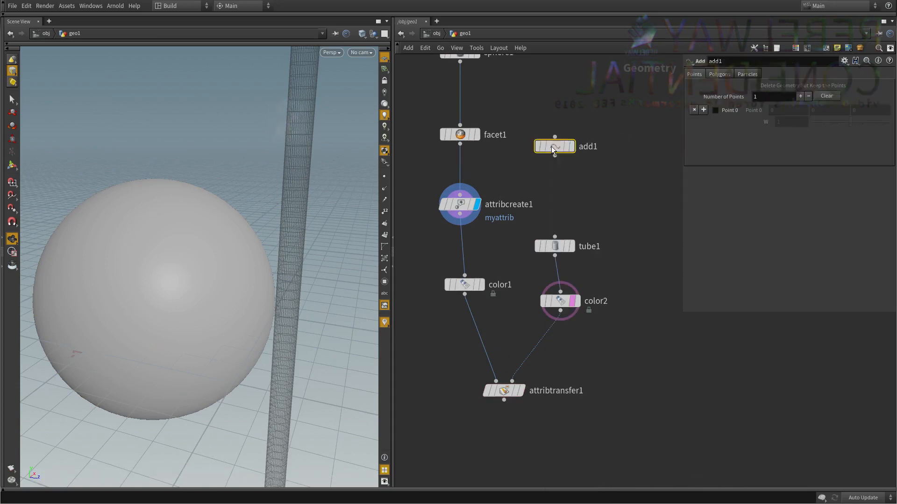
left_click_drag(586, 102, 501, 208)
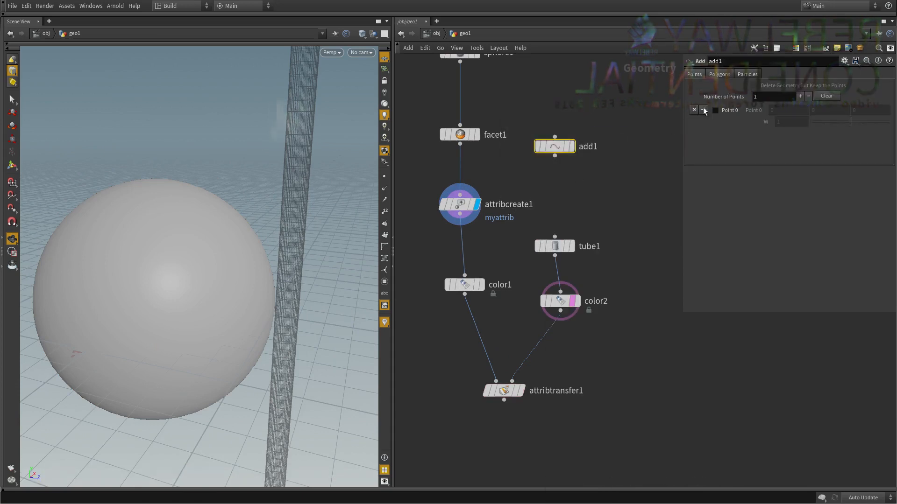
left_click_drag(555, 146, 464, 246)
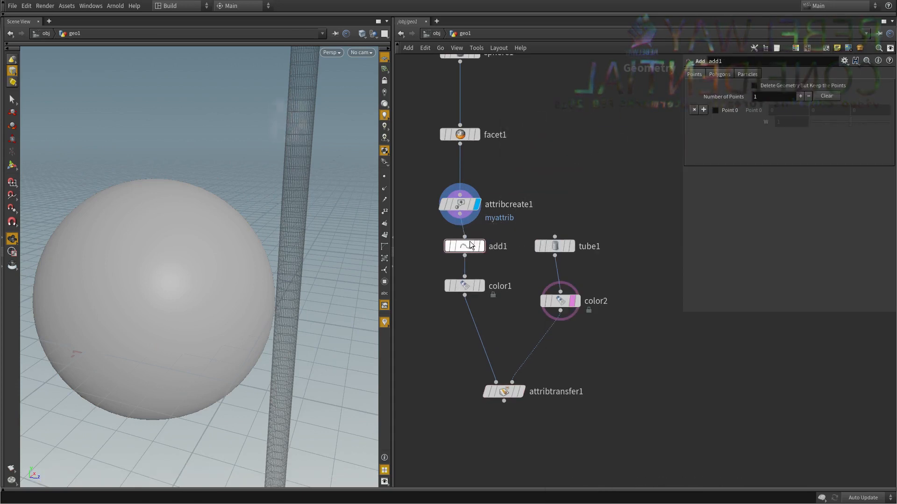
left_click(780, 87)
left_click(481, 246)
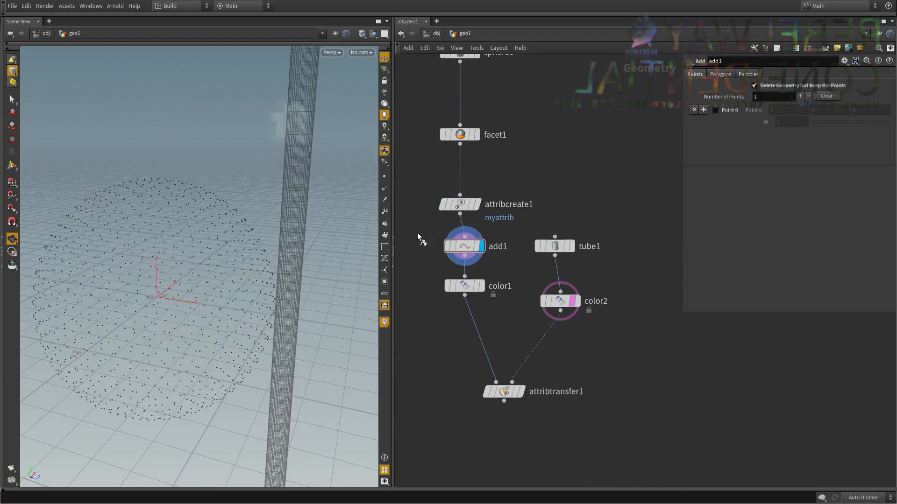
Copy the Add node, insert the copy between tube1 and color2 and display it.
key("ctrl+c")
middle_click_drag(506, 275, 478, 281)
left_click_drag(524, 256, 548, 229)
key("ctrl+v")
left_click_drag(573, 273, 536, 269)
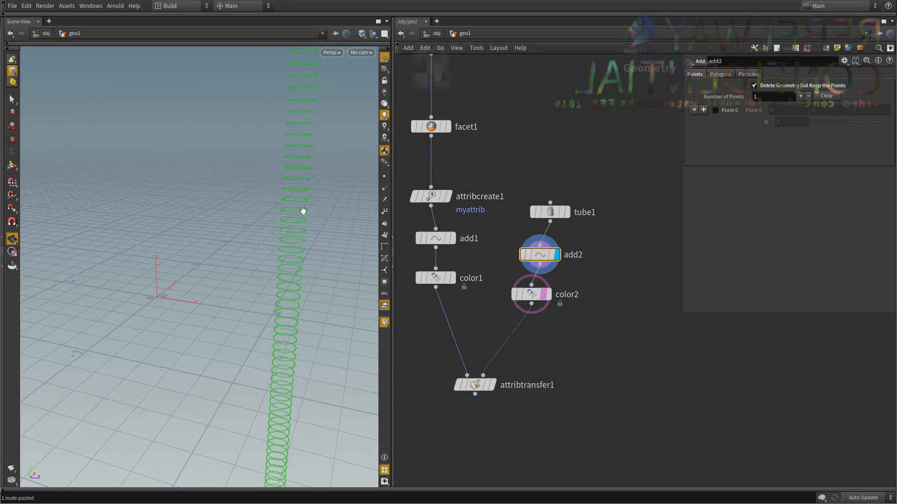
Remove the template from color2, display the Attribute Transfer node and examine the colored points of the sphere.
left_click(548, 294)
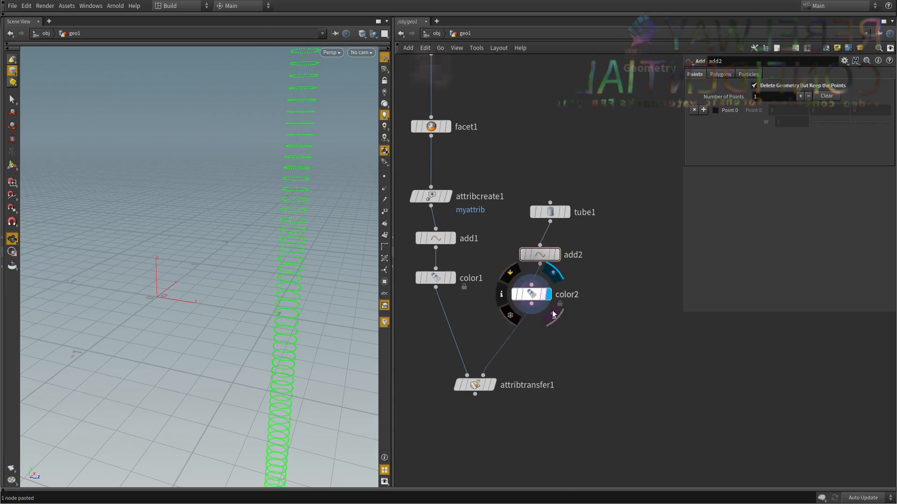
middle_click_drag(595, 420, 600, 386)
left_click_drag(582, 334, 520, 374)
left_click(498, 351)
middle_click_drag(534, 441, 534, 419)
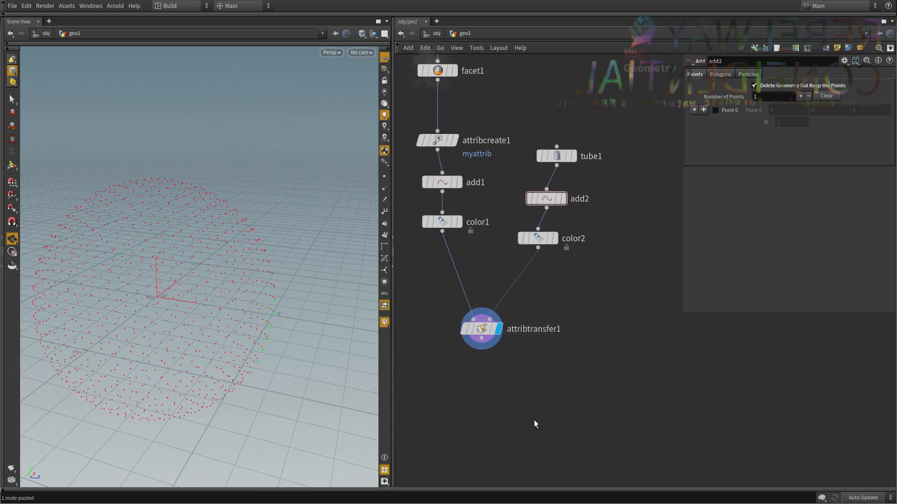
left_click_drag(263, 344, 255, 322)
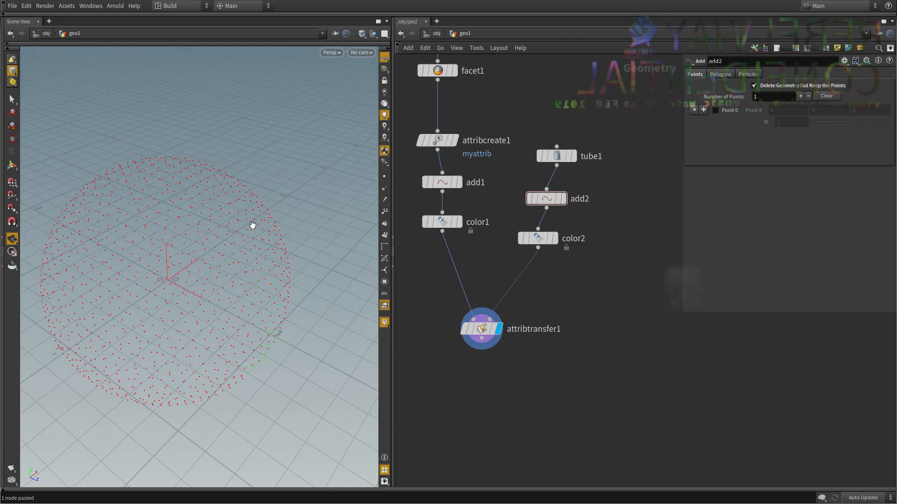
left_click_drag(234, 211, 173, 283)
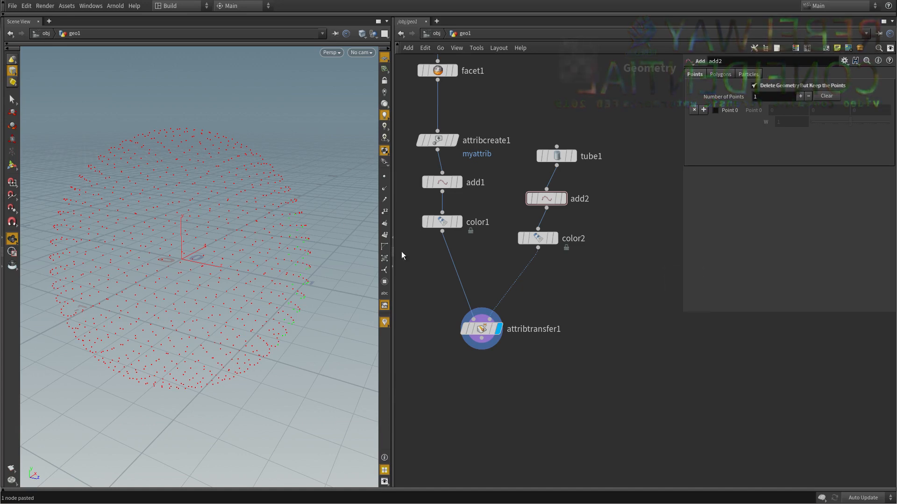
Display the original sphere node and box-select the primitives on the sphere's right side with the Select tool.
key("h")
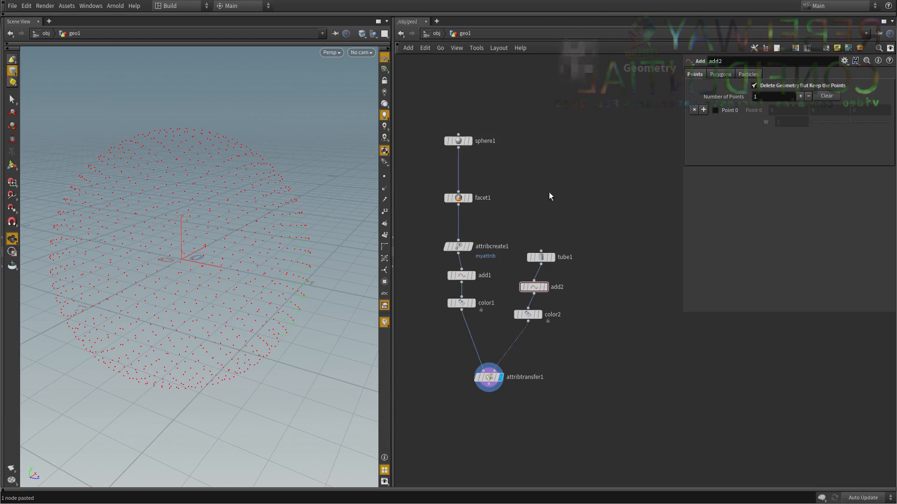
left_click(469, 163)
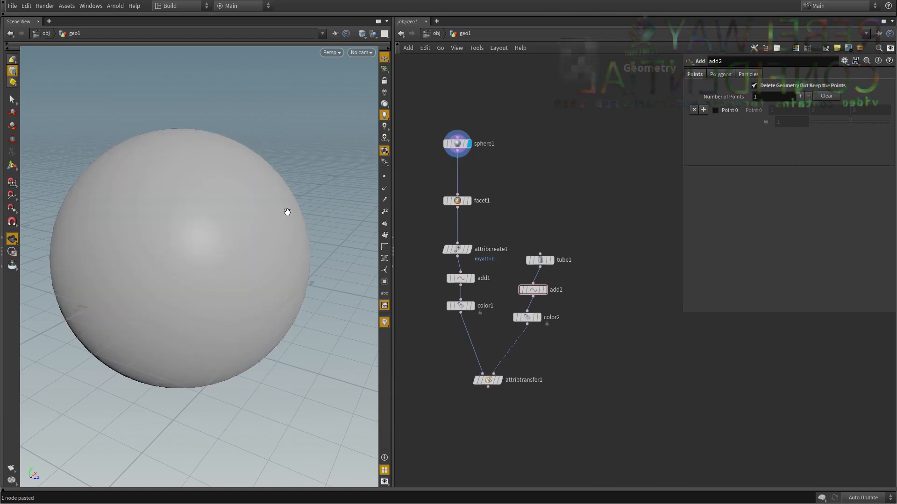
left_click_drag(288, 212, 258, 244)
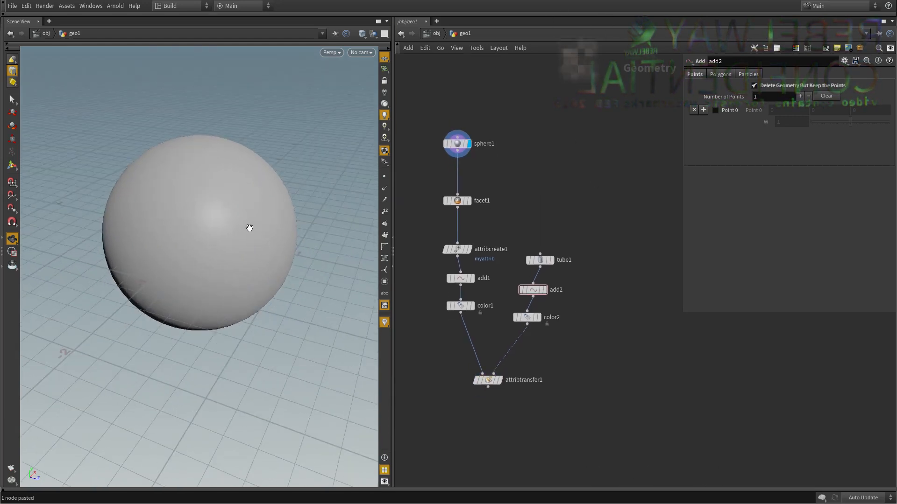
left_click(12, 99)
right_click(11, 71)
left_click(29, 95)
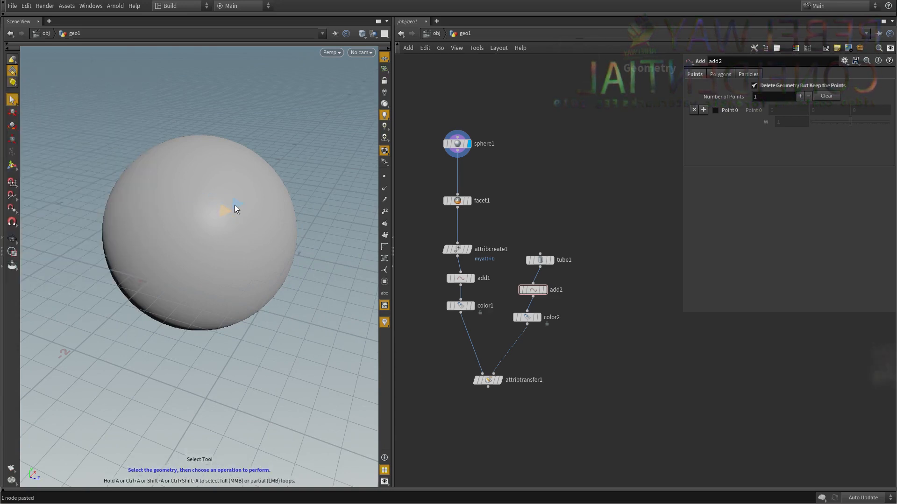
left_click_drag(323, 150, 245, 344)
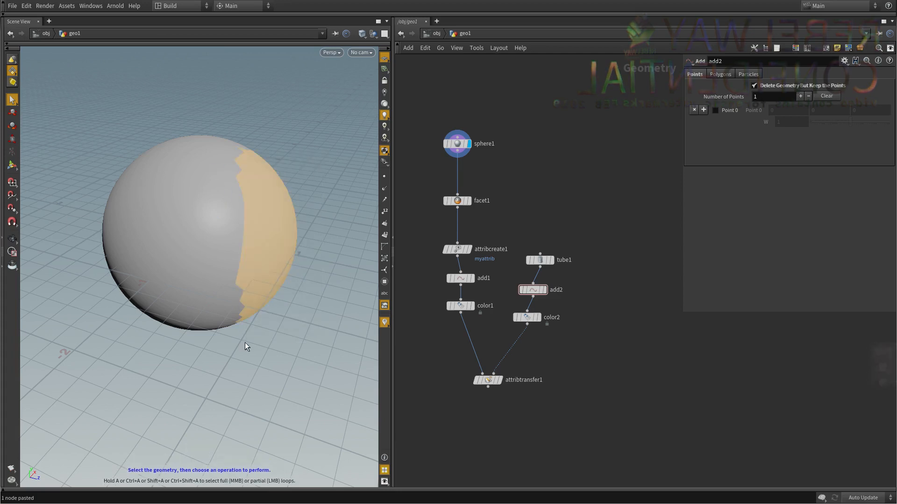
Display the sphere's Color node to show its red points.
middle_click_drag(647, 204, 639, 183)
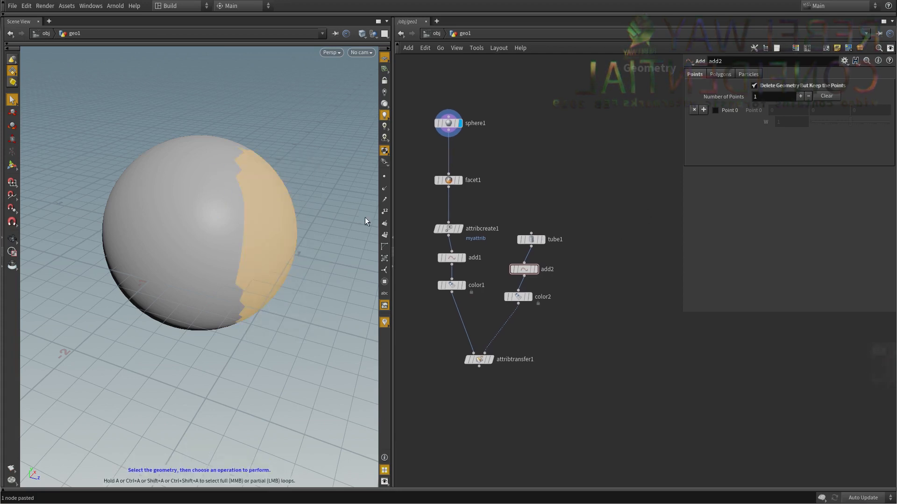
middle_click_drag(516, 201, 512, 180)
left_click(458, 265)
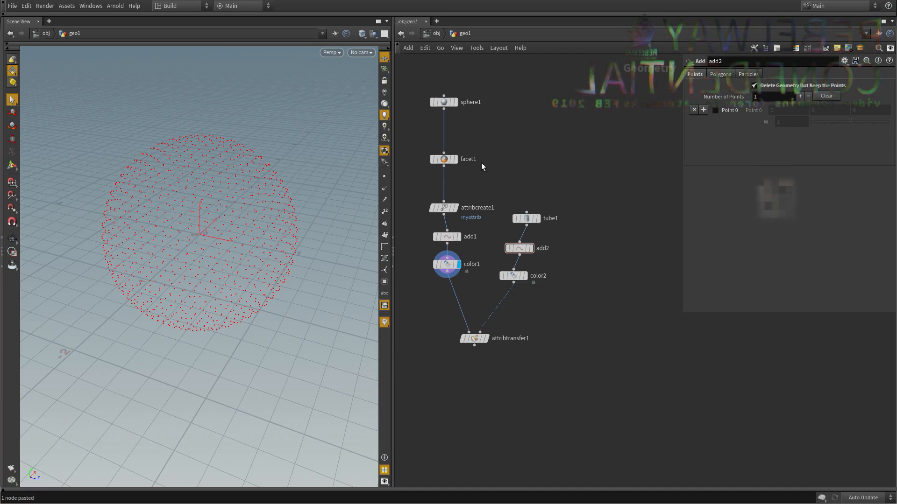
middle_click_drag(515, 154, 520, 171)
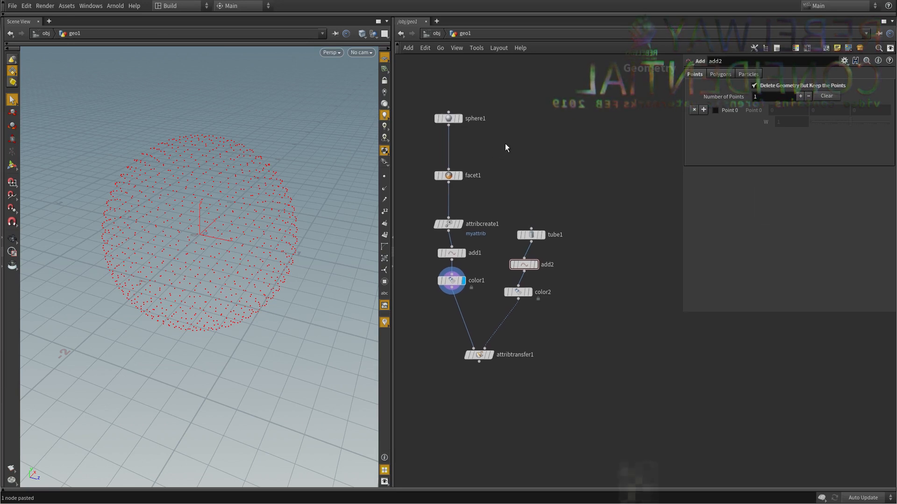